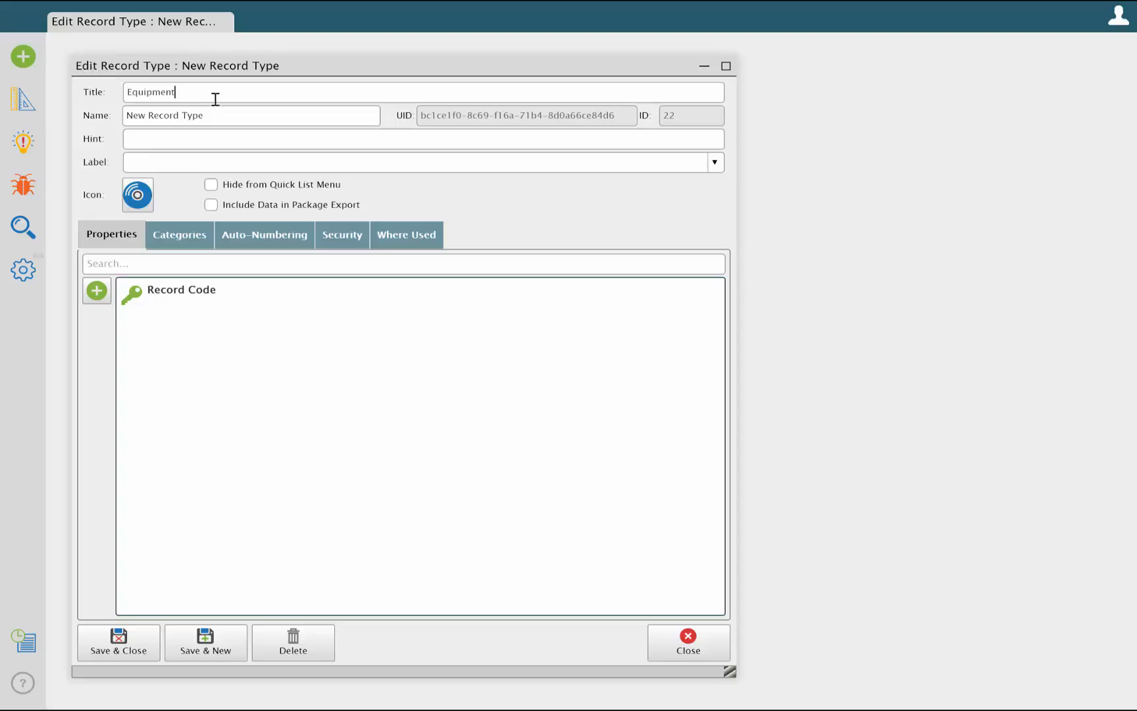
# Replace the new record type's internal name with Equipment.
pyautogui.click(222, 116)
pyautogui.press('BackSpace')
pyautogui.press('BackSpace')
pyautogui.press('BackSpace')
pyautogui.press('BackSpace')
pyautogui.press('BackSpace')
pyautogui.press('BackSpace')
pyautogui.press('BackSpace')
pyautogui.press('BackSpace')
pyautogui.press('BackSpace')
pyautogui.press('BackSpace')
pyautogui.press('BackSpace')
pyautogui.press('BackSpace')
pyautogui.press('BackSpace')
pyautogui.write('Equipment')
# Set the record type's icon to the ruler and set square image.
pyautogui.click(137, 192)
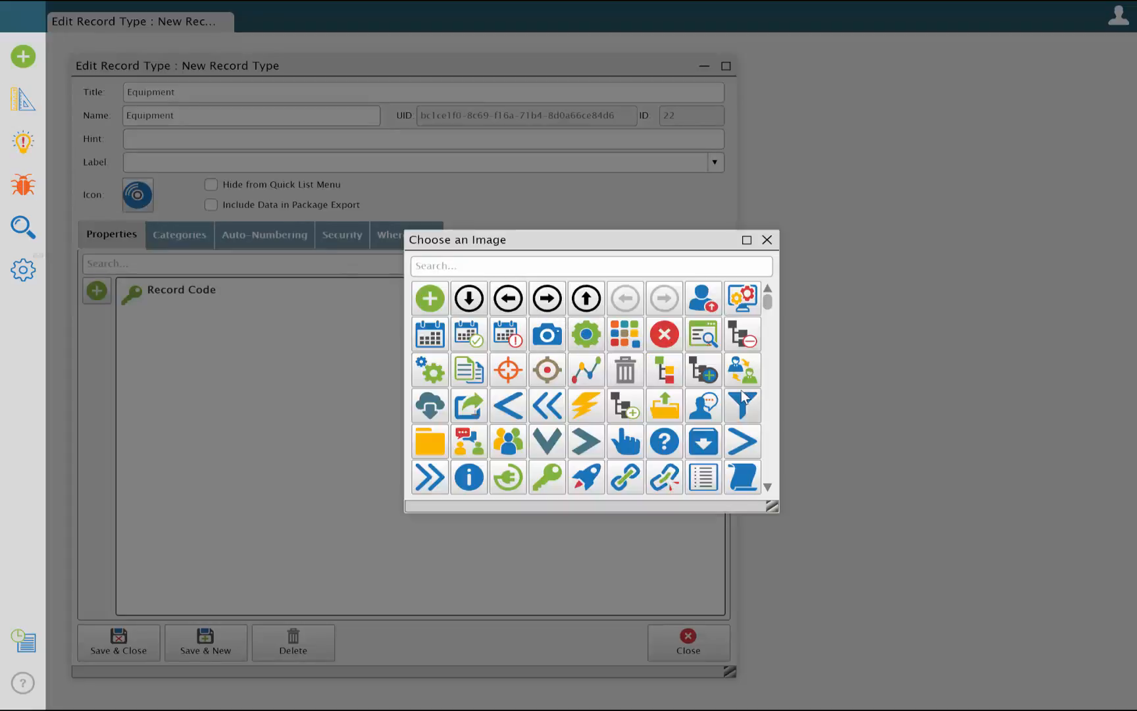
pyautogui.scroll(-5, 611, 418)
pyautogui.scroll(-15, 611, 418)
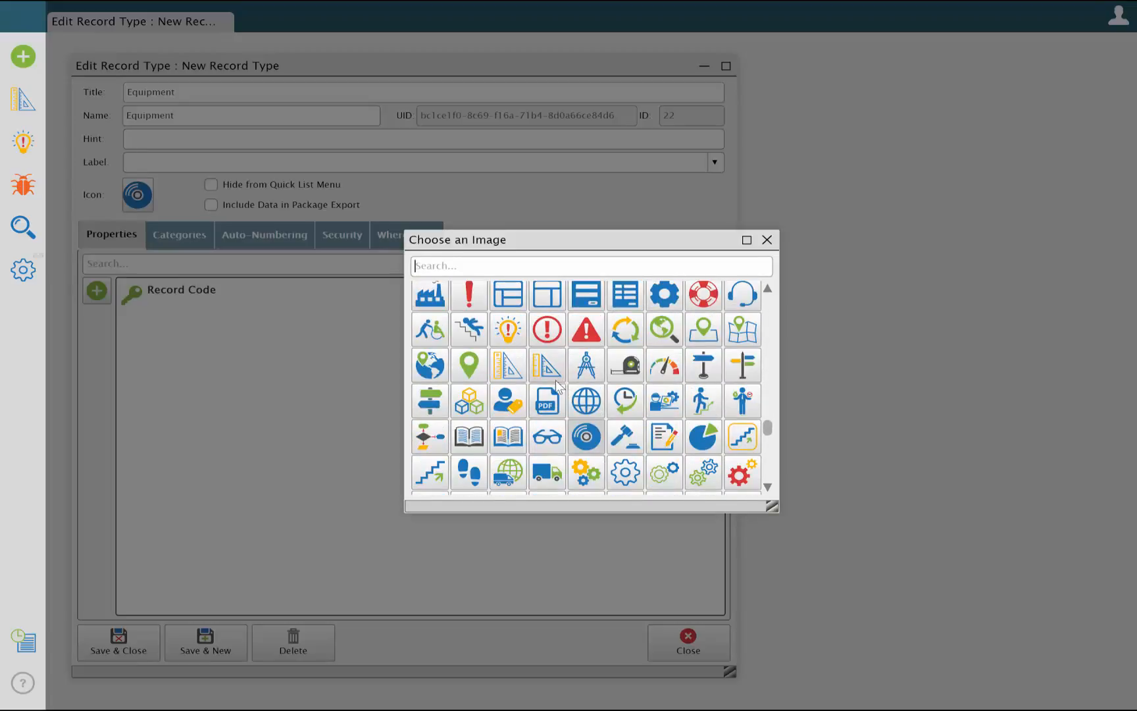
pyautogui.click(530, 365)
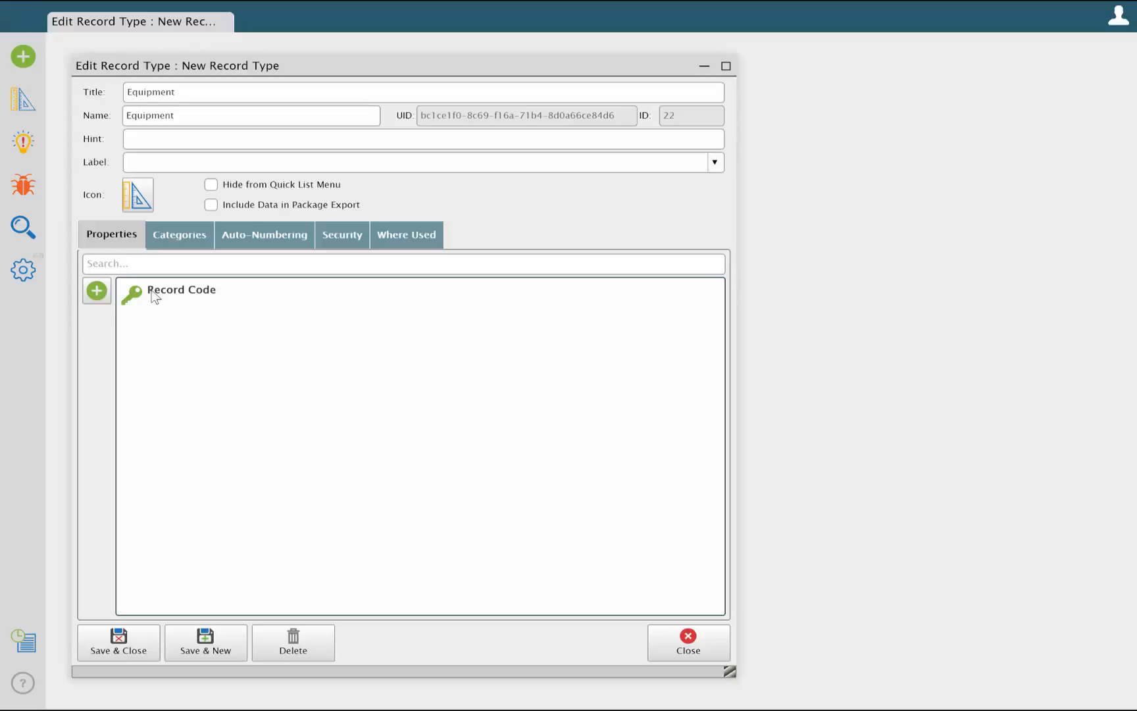
# Retitle the Record Code key property as Equipment ID and save it, starting another new property.
pyautogui.click(155, 296)
pyautogui.doubleClick(154, 295)
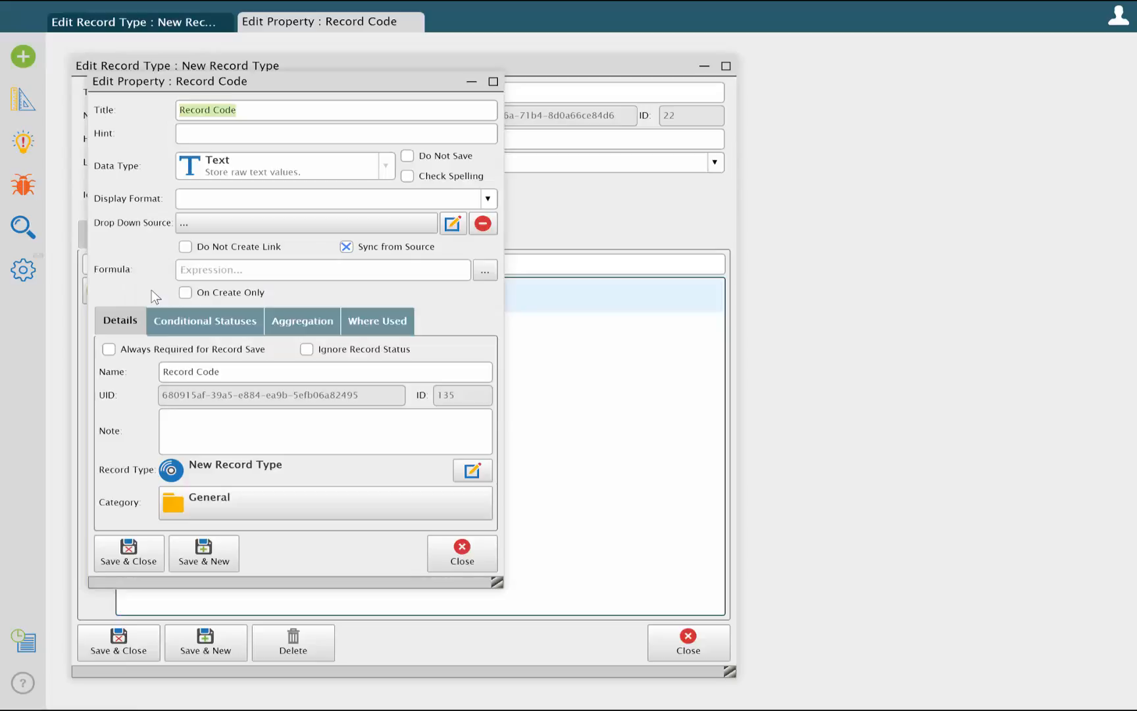
pyautogui.write('Equipment ID')
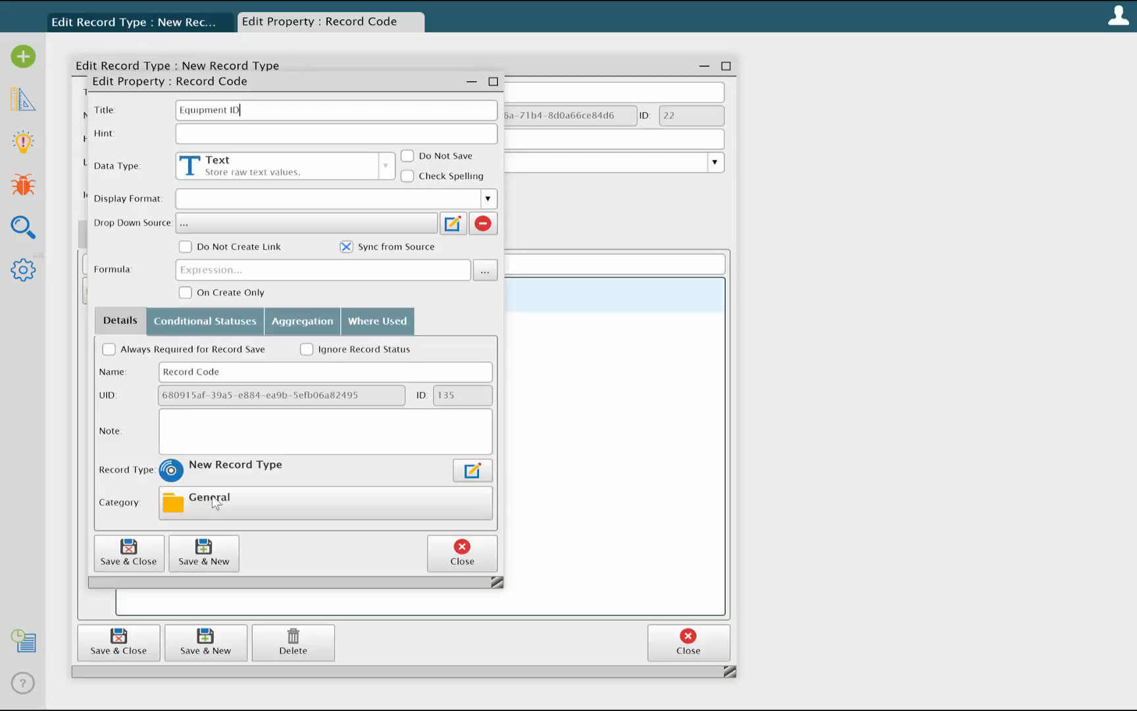
pyautogui.click(217, 551)
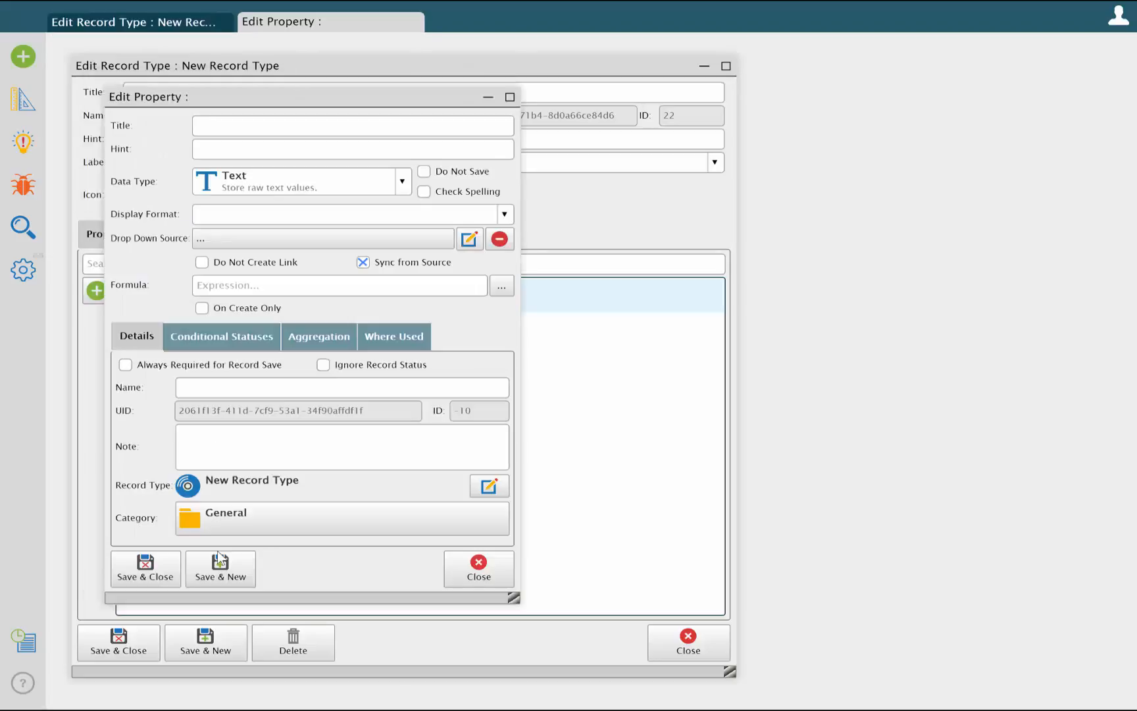
# Add three Text properties titled Model #, Manufacturer and MFG Serial # to the record type.
pyautogui.write('Model #')
pyautogui.click(217, 552)
pyautogui.write('Manufacturer')
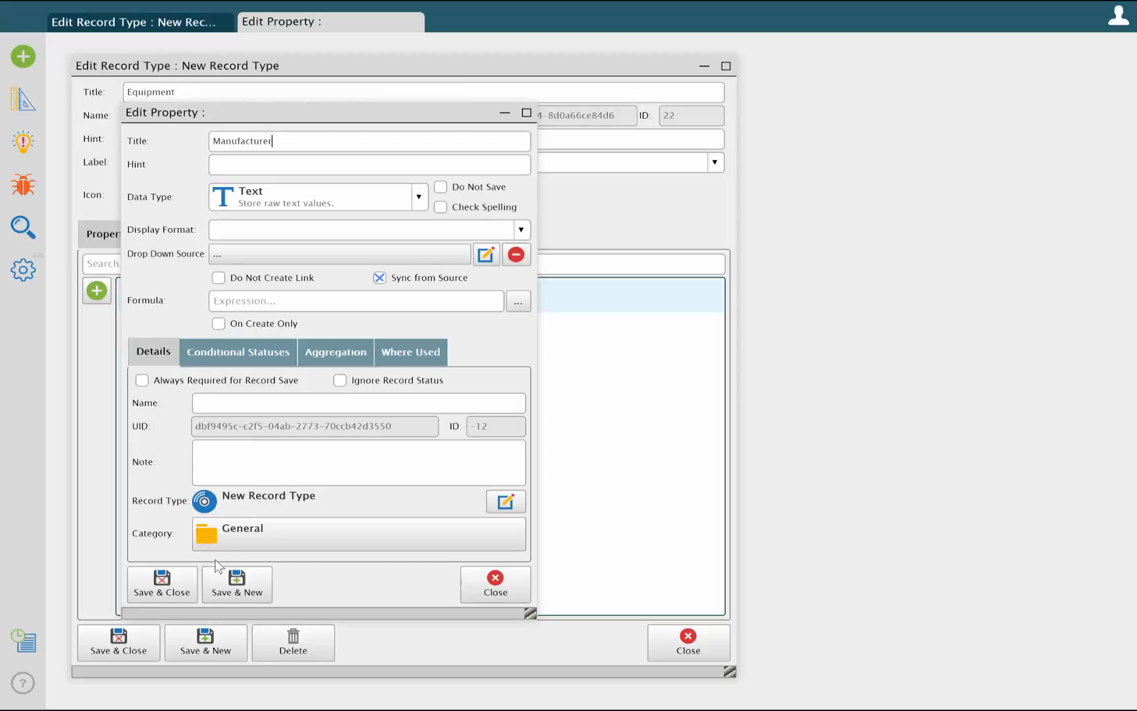
pyautogui.click(219, 575)
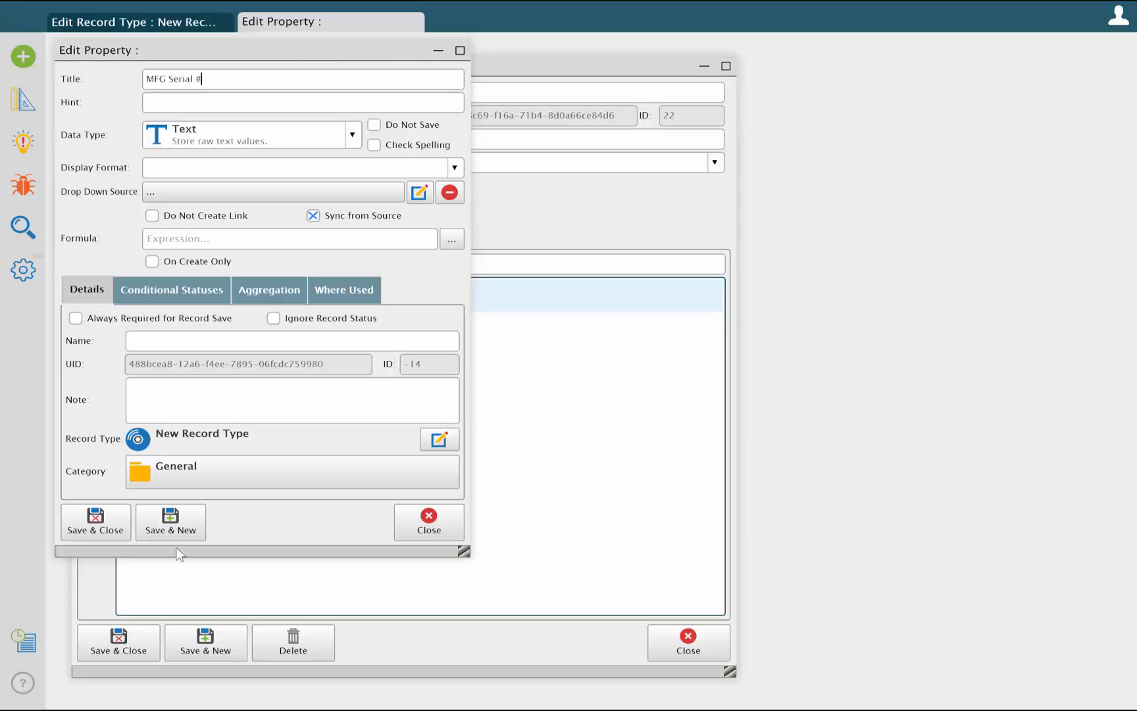
pyautogui.click(177, 528)
# Add a Text property titled Condition with the formula 'New', applied On Create Only.
pyautogui.write('Con')
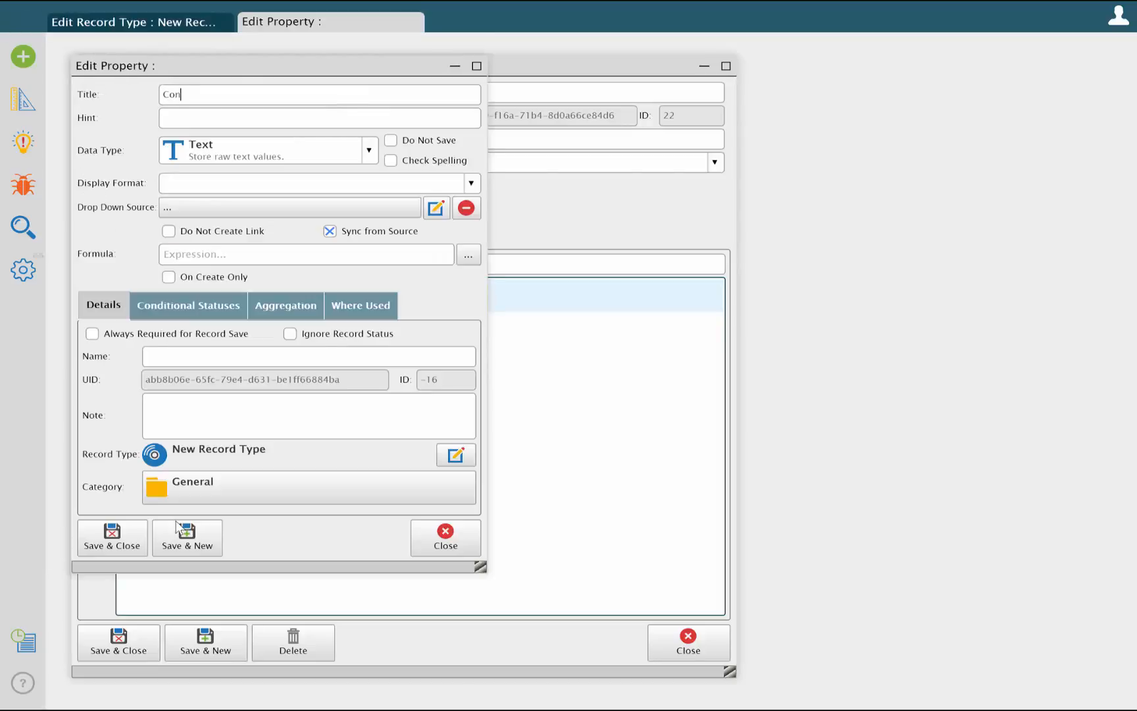
pyautogui.write('dition')
pyautogui.click(211, 258)
pyautogui.write("'New")
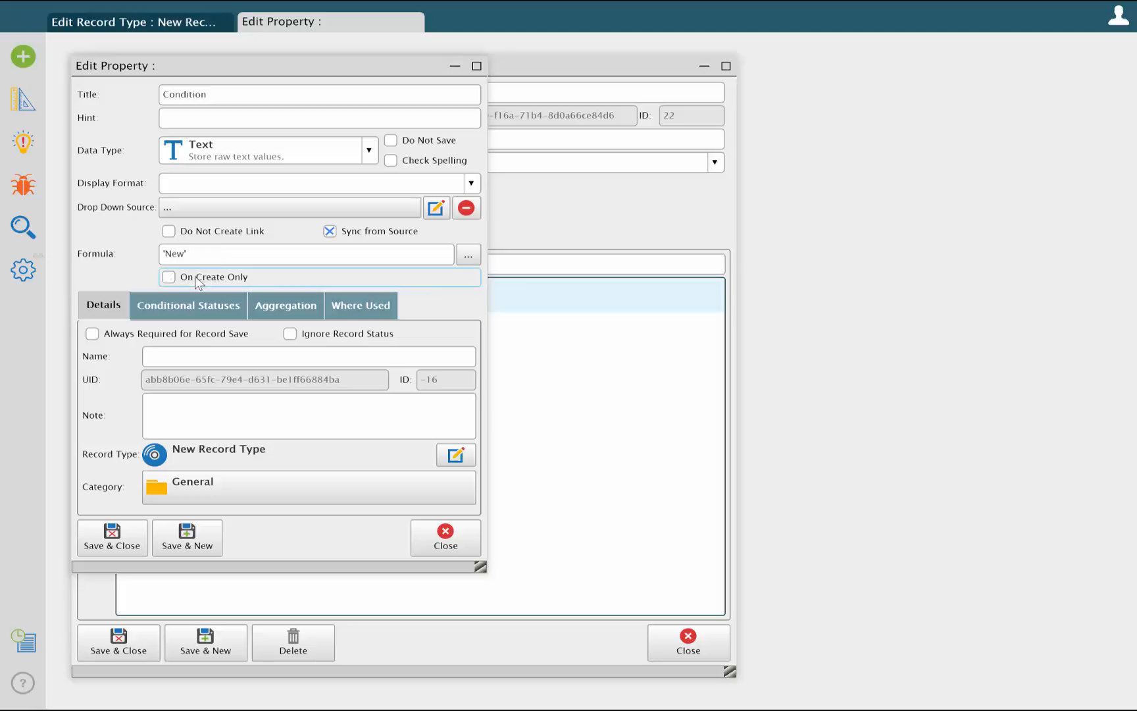
pyautogui.click(195, 275)
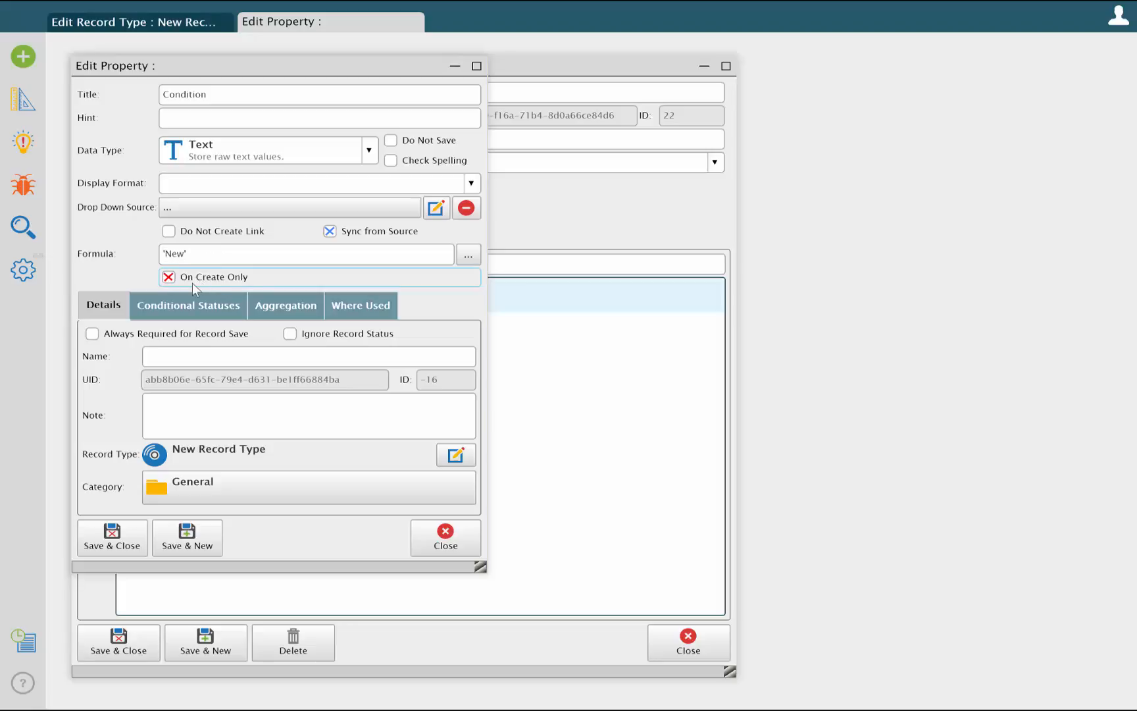
pyautogui.click(189, 539)
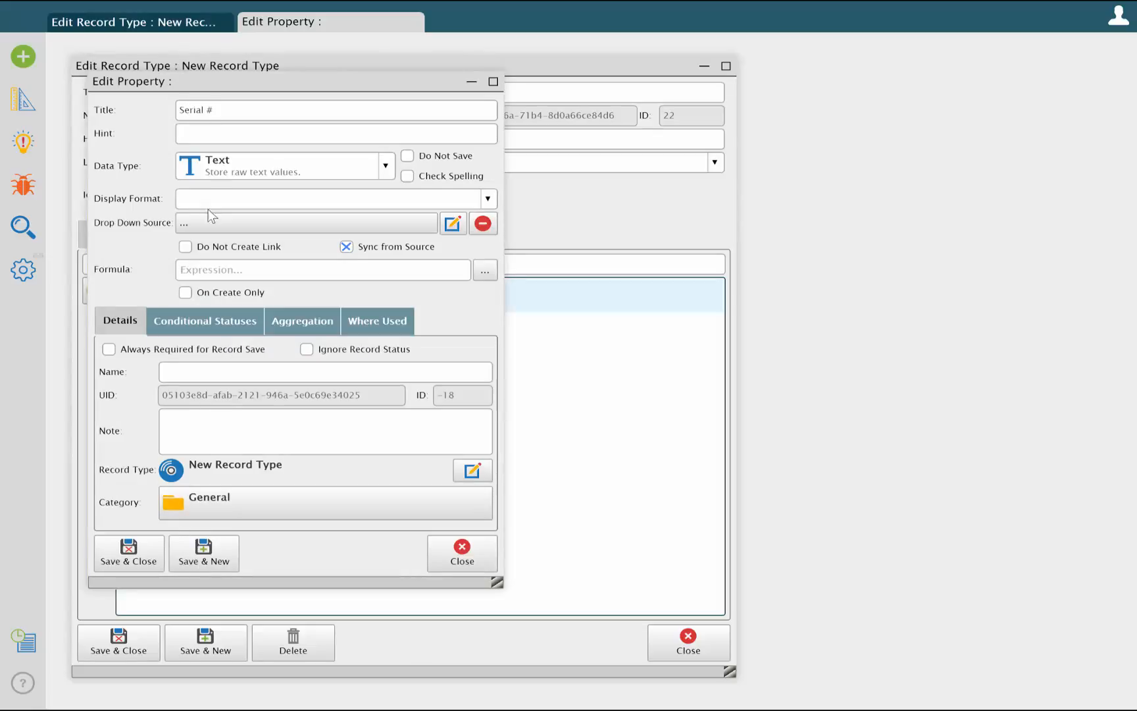
# Add a property titled Serial # with the Integer data type.
pyautogui.click(207, 173)
pyautogui.click(200, 311)
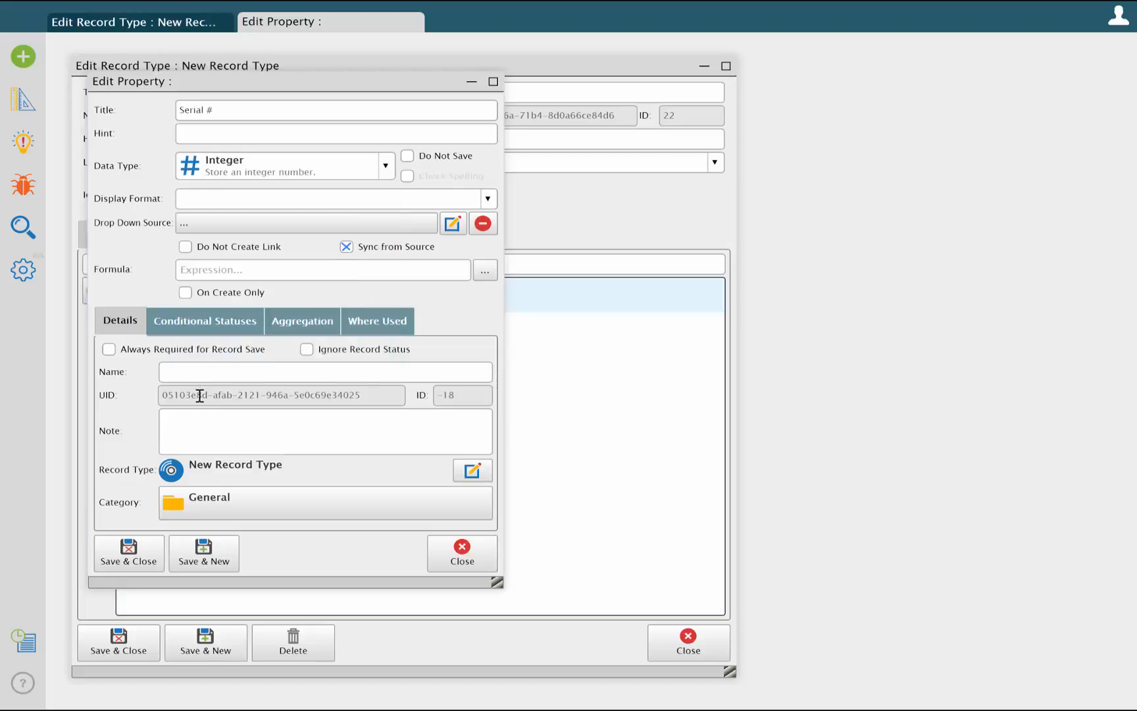
pyautogui.click(187, 558)
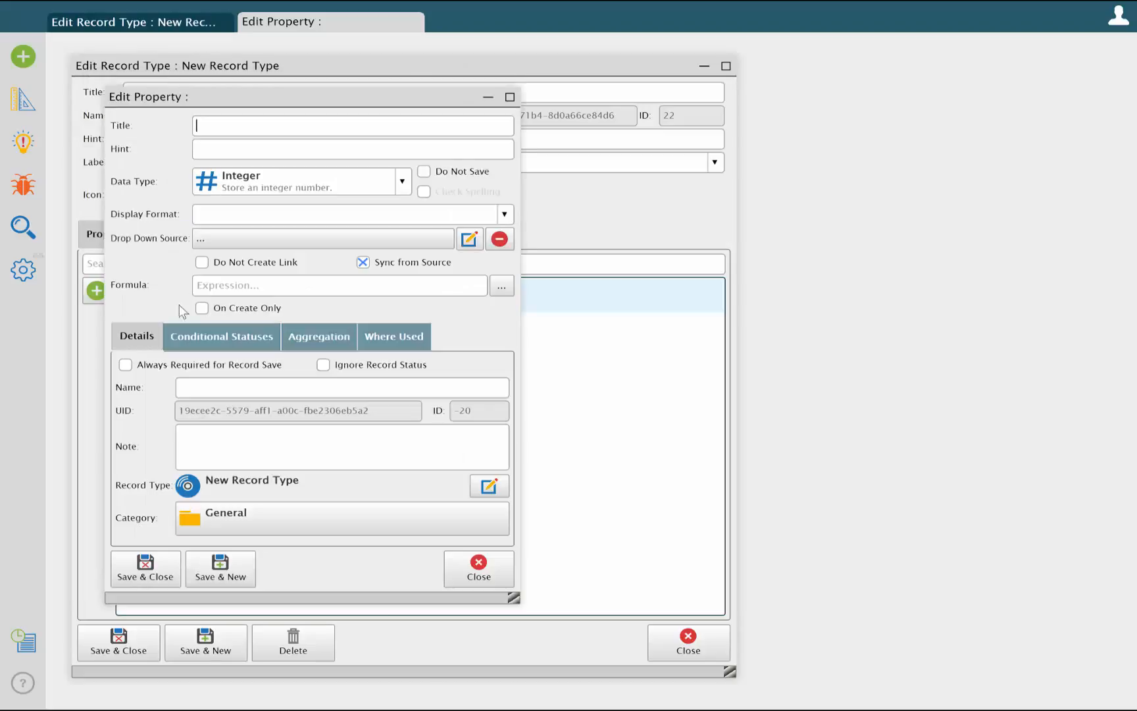
# Add a property titled Assigned To with the Text data type.
pyautogui.write('Assigned To')
pyautogui.click(268, 170)
pyautogui.click(248, 358)
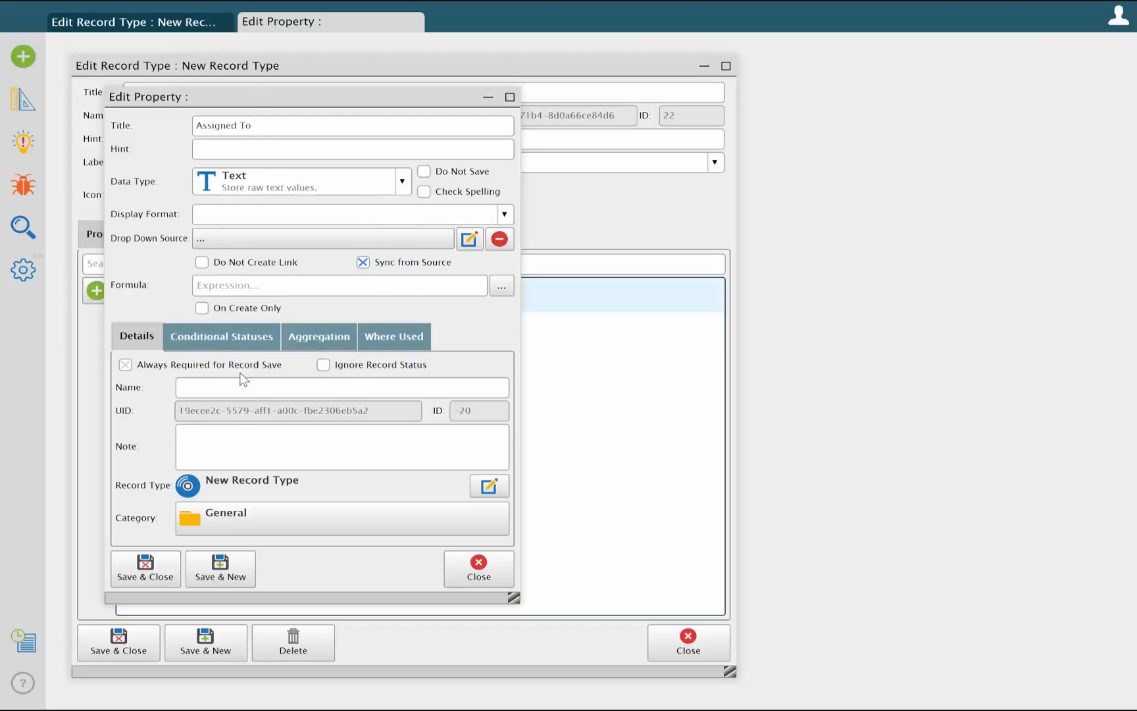
pyautogui.click(218, 570)
# Add a Text property titled Created By with the formula '{dvUserVal_Full_Name}', applied On Create Only.
pyautogui.write('Created By')
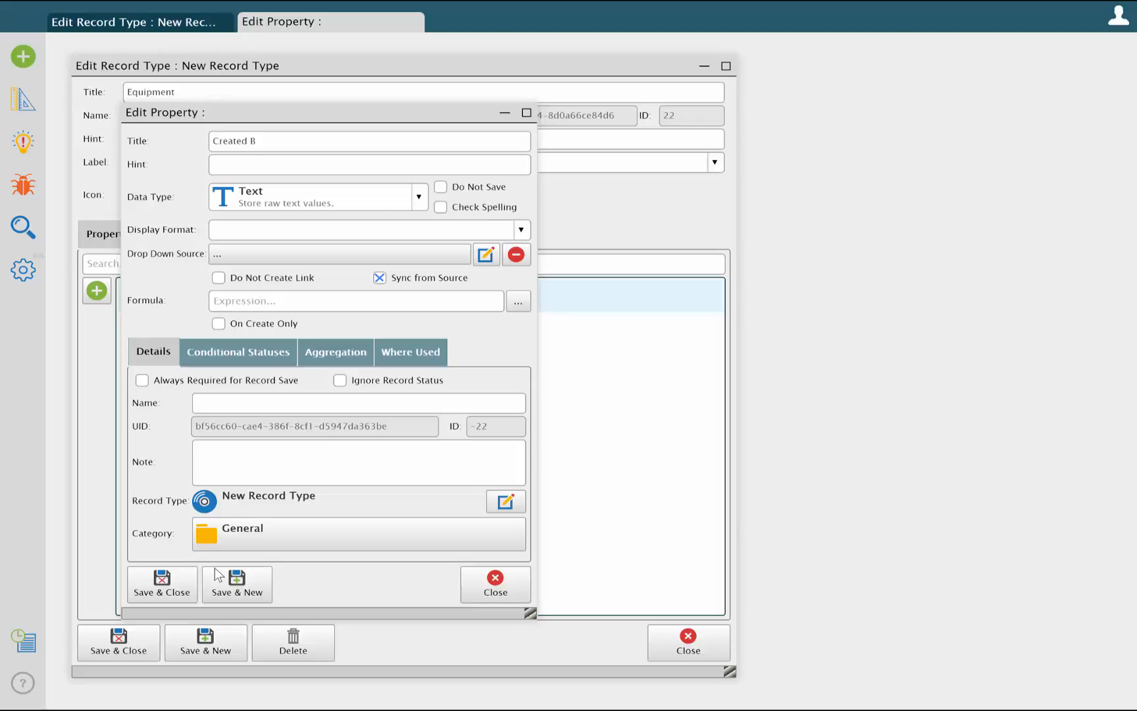
pyautogui.click(517, 301)
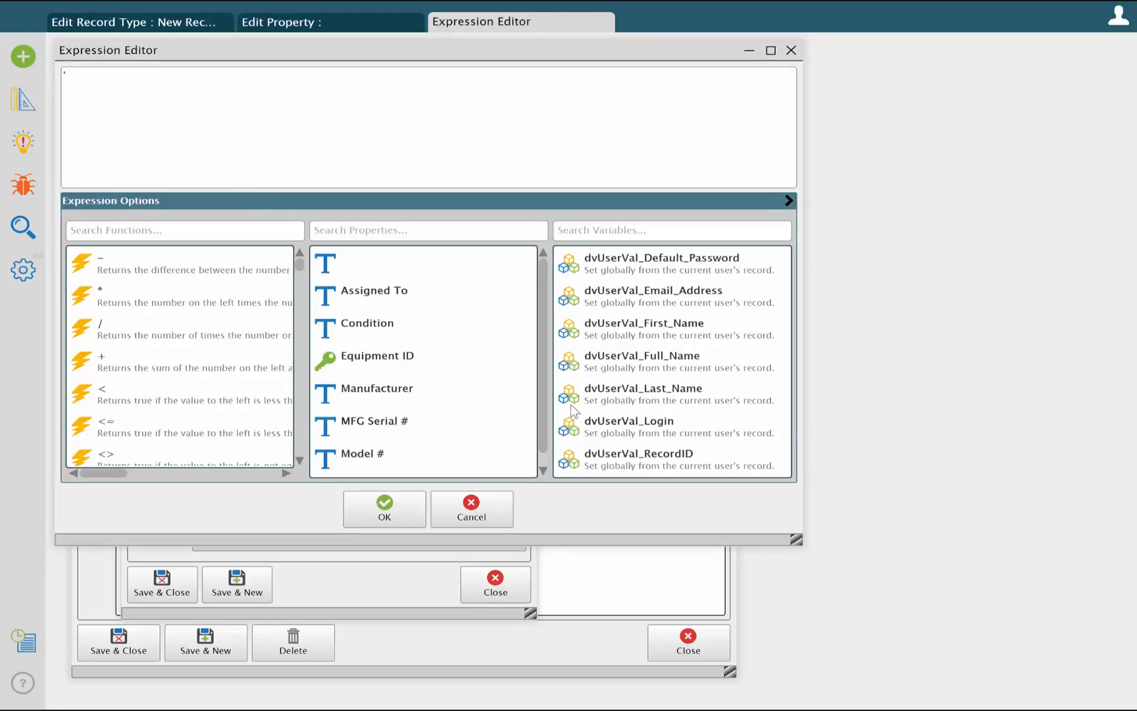
pyautogui.doubleClick(668, 367)
pyautogui.click(241, 78)
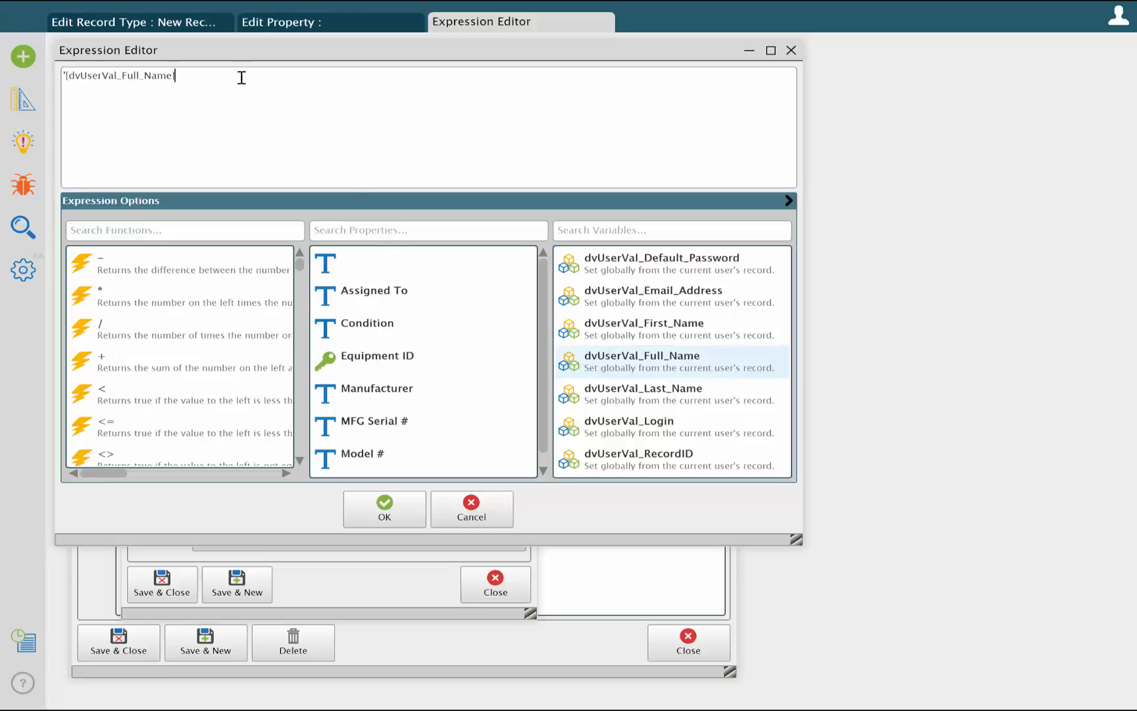
pyautogui.click(395, 510)
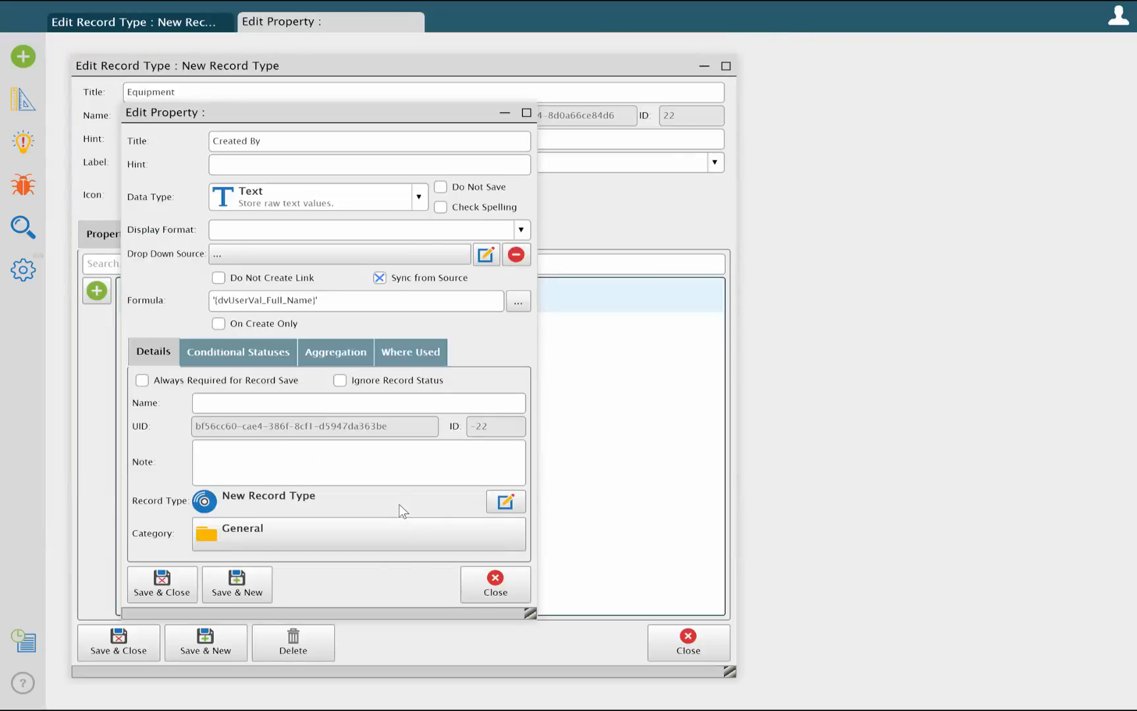
pyautogui.click(218, 324)
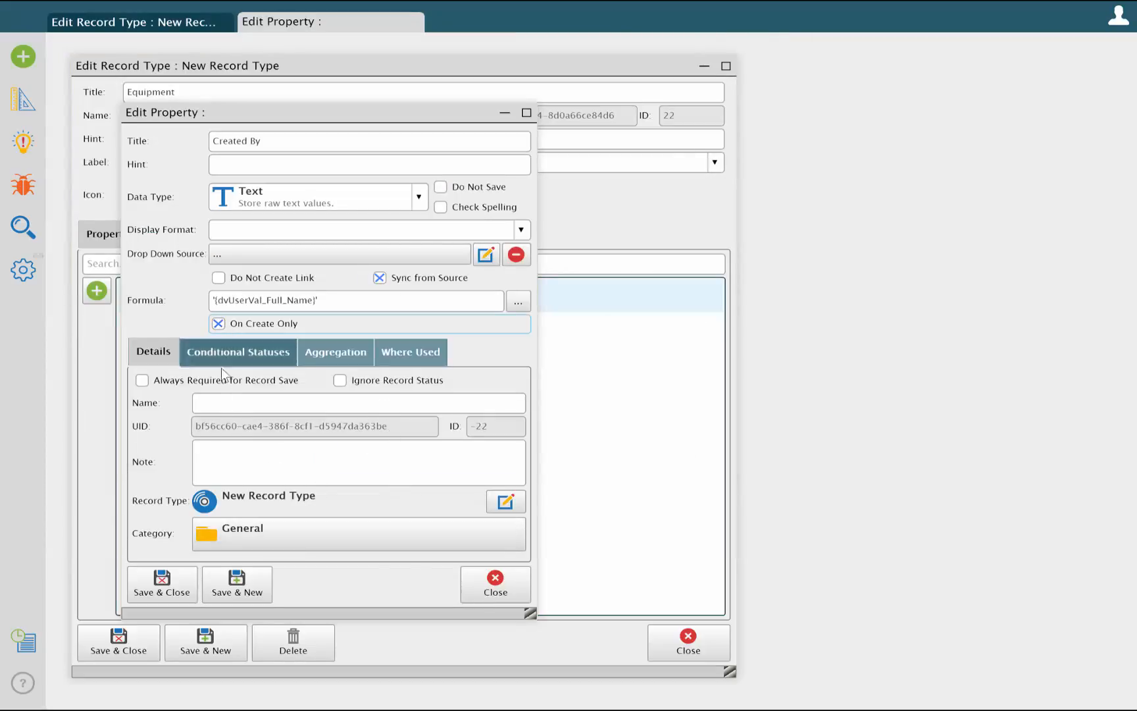
pyautogui.click(225, 584)
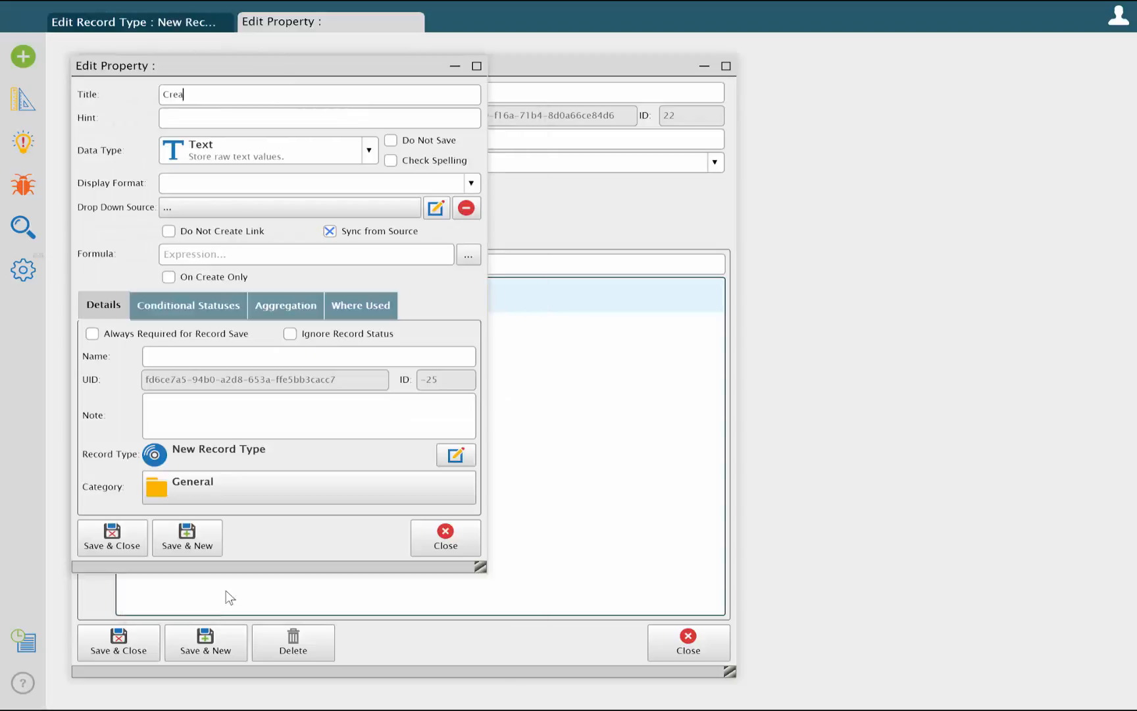
# Add a Datetime property titled Created On with display format {0:ddd, MMM d, yyyy} and formula Now(), applied On Create Only.
pyautogui.write('Created On')
pyautogui.click(361, 150)
pyautogui.click(335, 225)
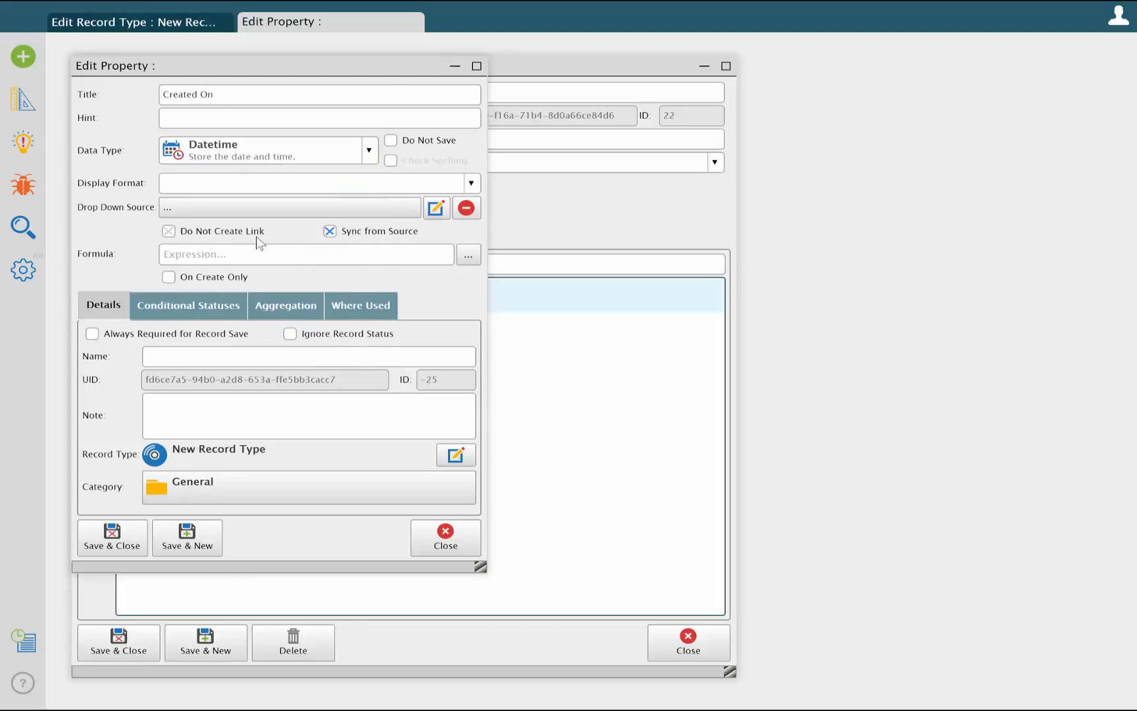
pyautogui.click(470, 183)
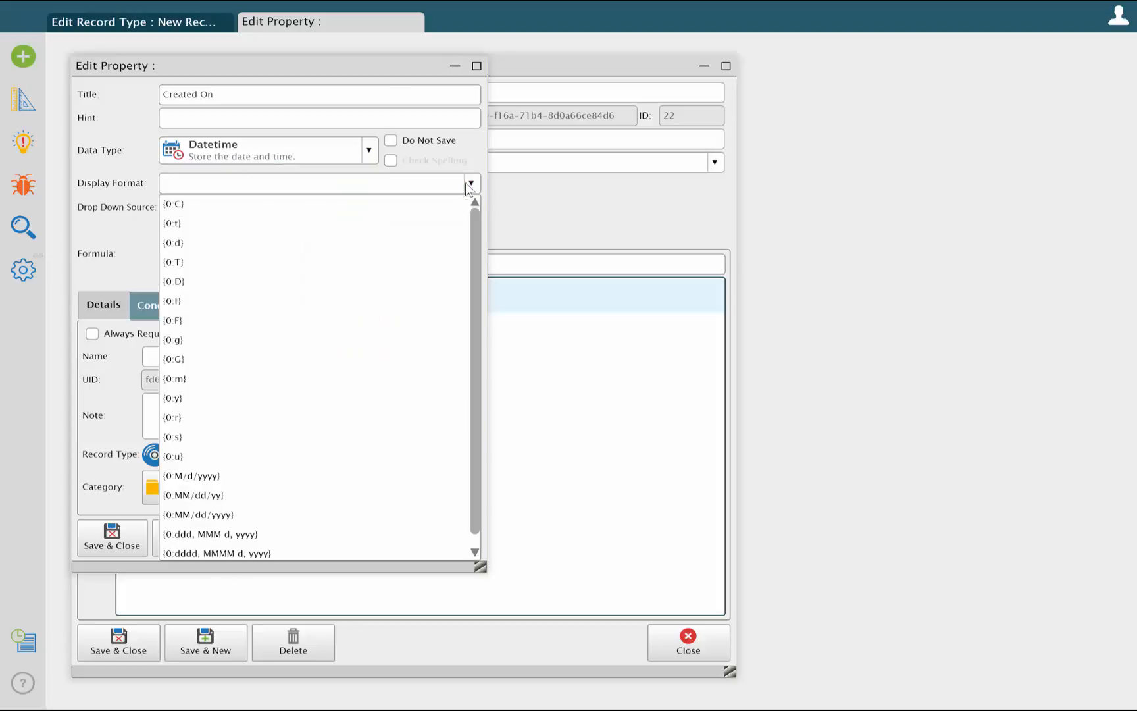
pyautogui.click(282, 536)
pyautogui.click(445, 256)
pyautogui.write('N')
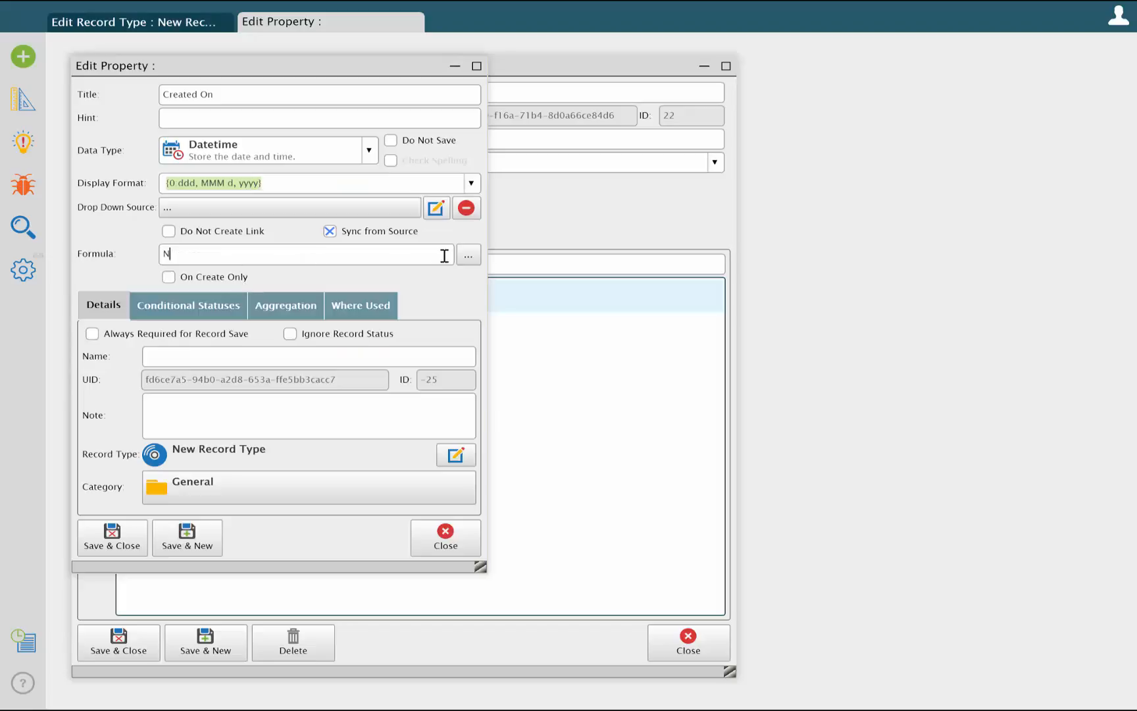
pyautogui.write('ow()')
pyautogui.click(208, 279)
pyautogui.click(187, 538)
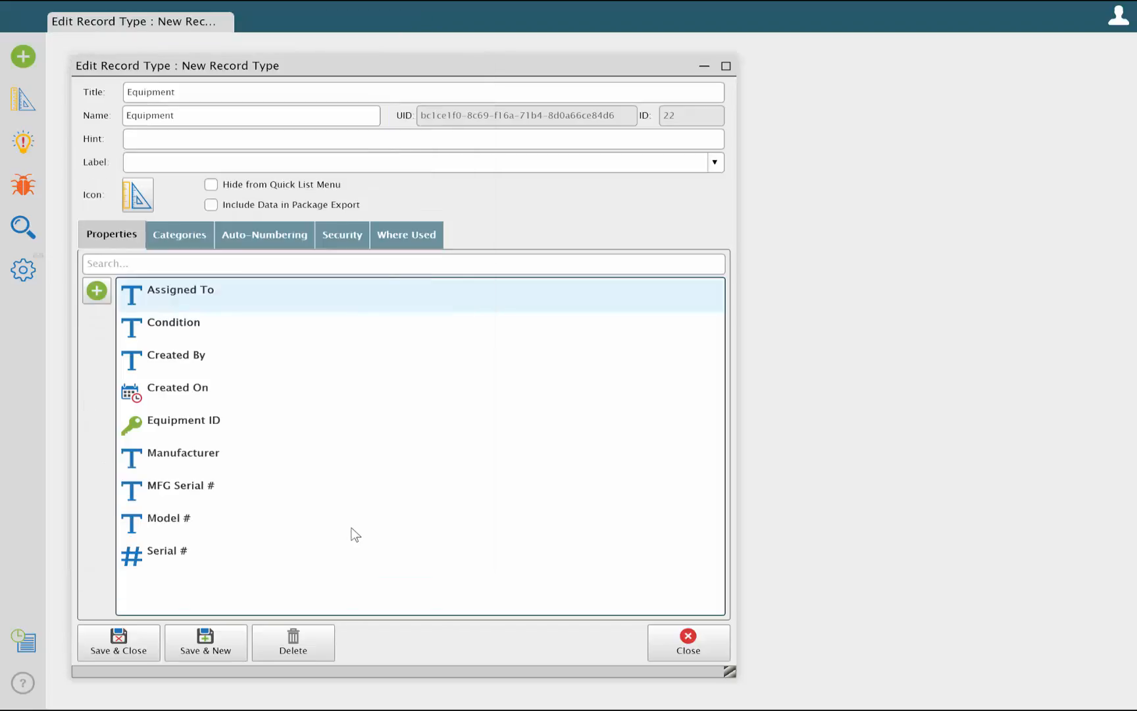
# Use Serial # as the record type's auto-numbering property.
pyautogui.click(259, 239)
pyautogui.click(266, 312)
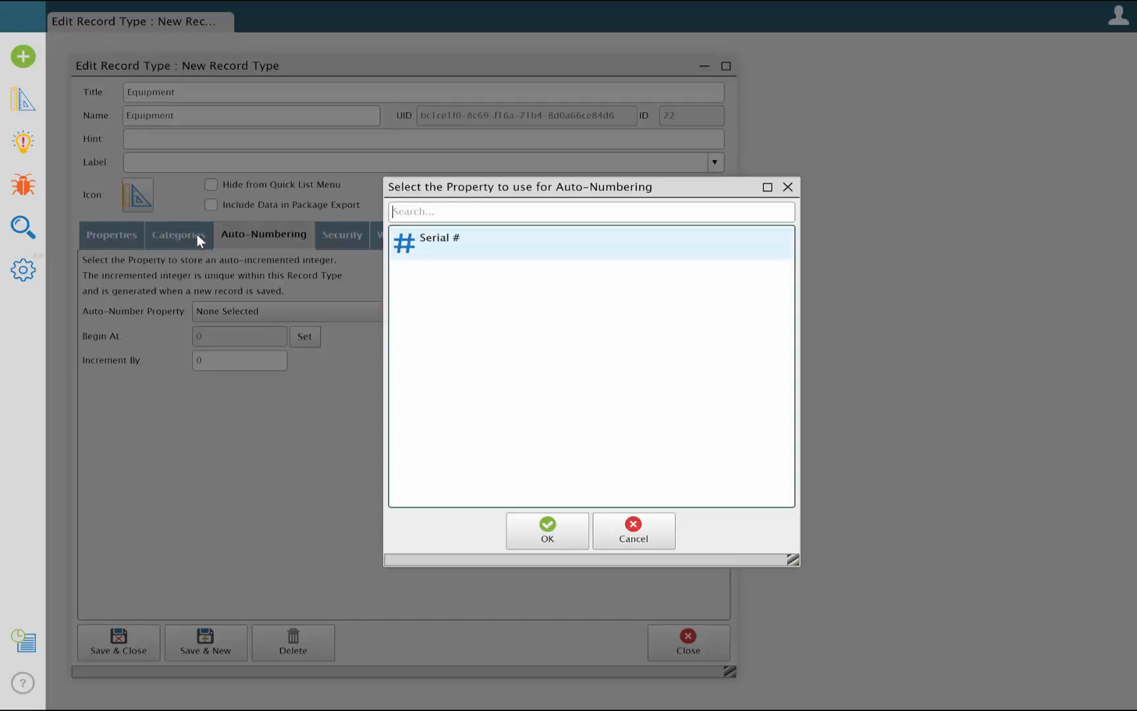
pyautogui.click(563, 529)
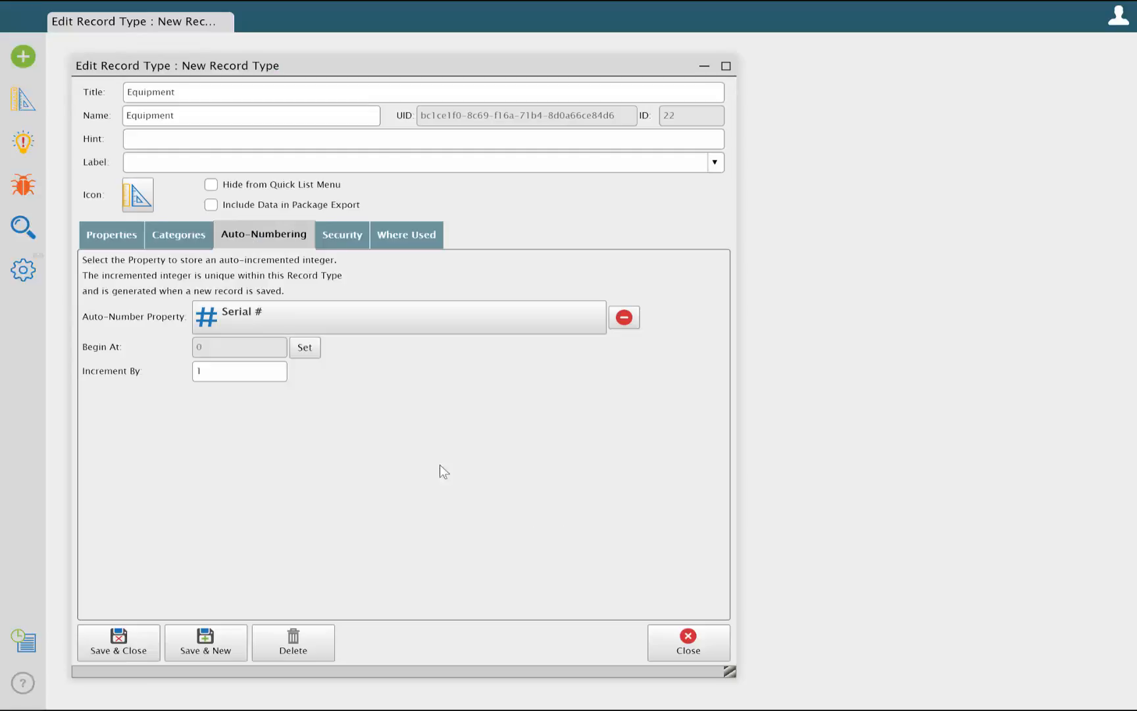
# Give Equipment ID the formula 'EQP-' + PadLeft ([Serial #], 5, '0'), applied On Create Only, and save the property and record type.
pyautogui.click(117, 235)
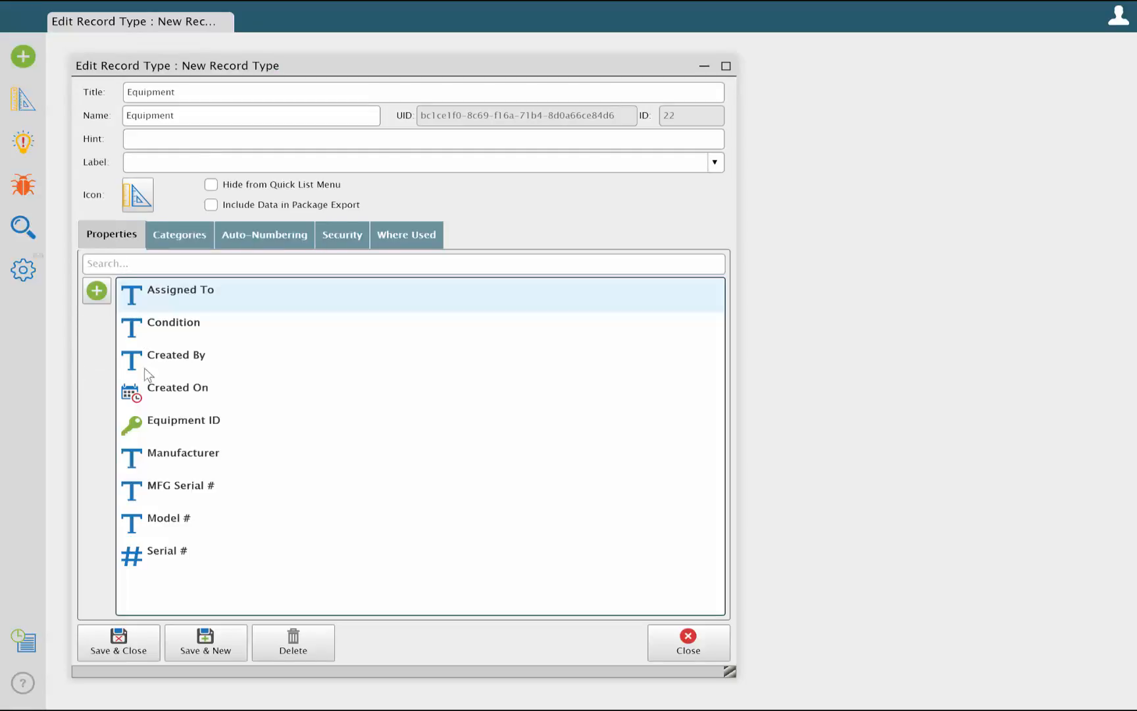
pyautogui.doubleClick(162, 418)
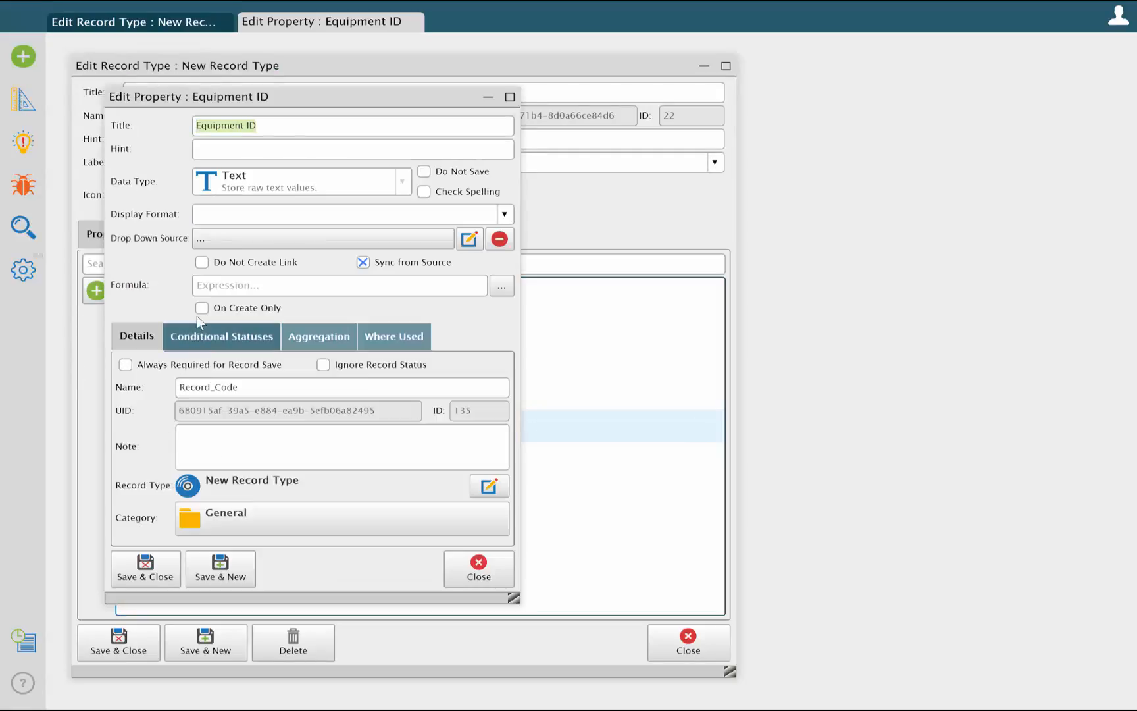
pyautogui.click(201, 284)
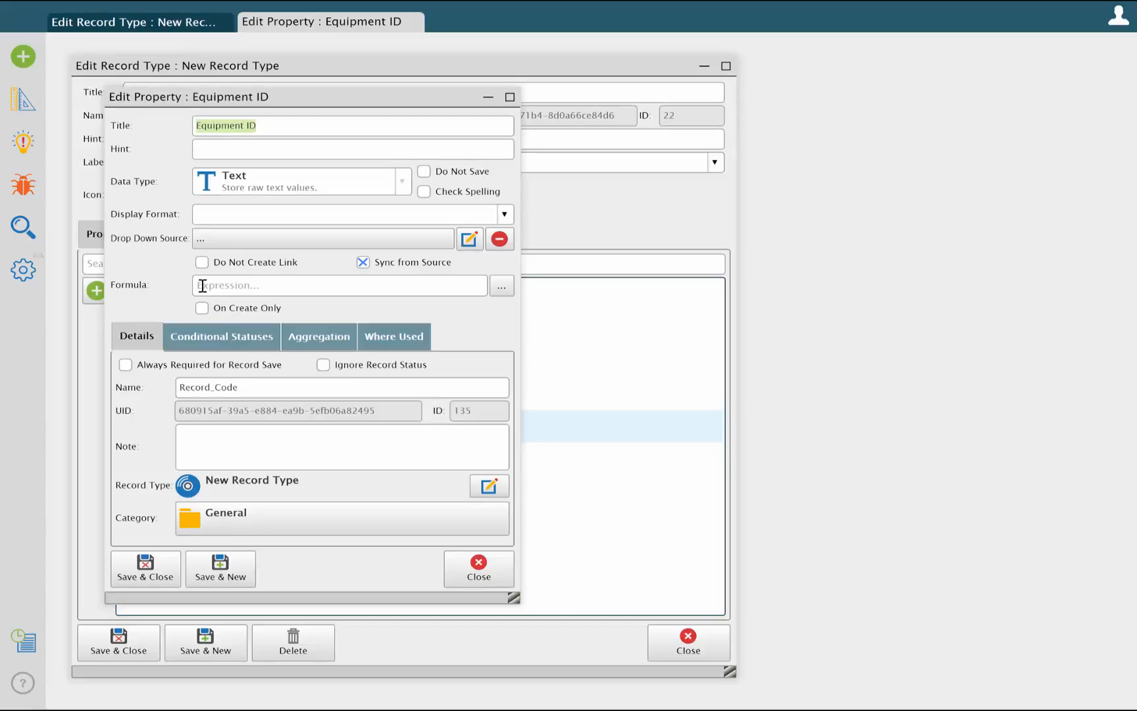
pyautogui.hotkey('ctrl', 'v')
pyautogui.click(202, 308)
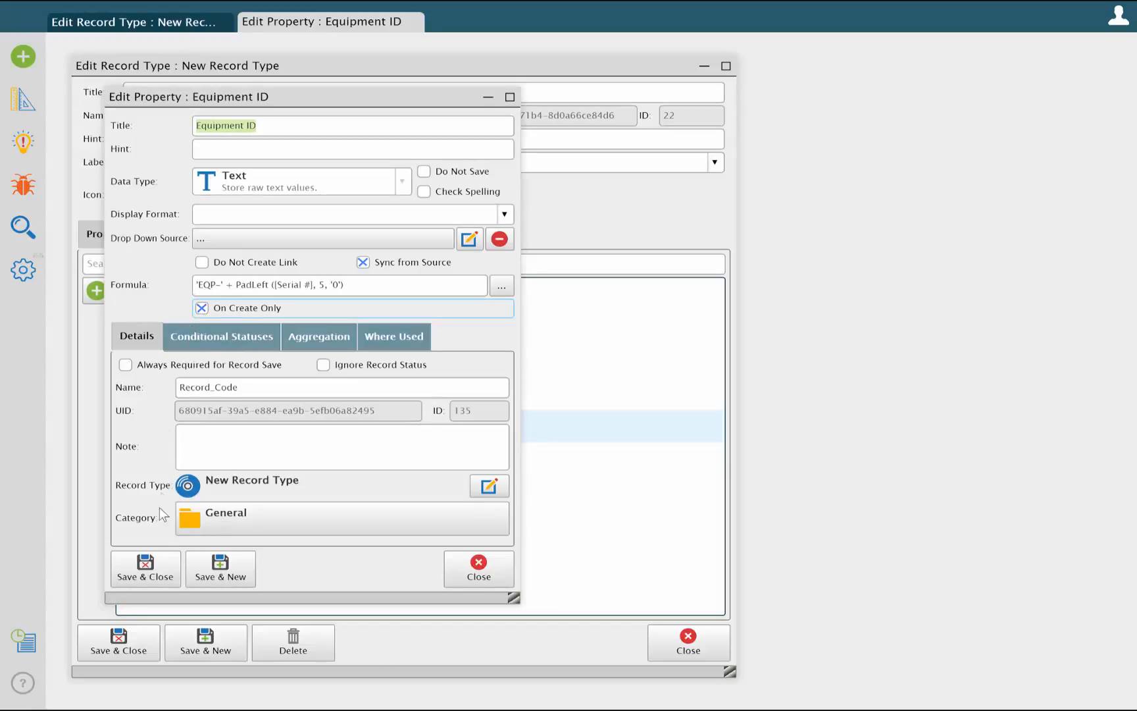
pyautogui.click(158, 569)
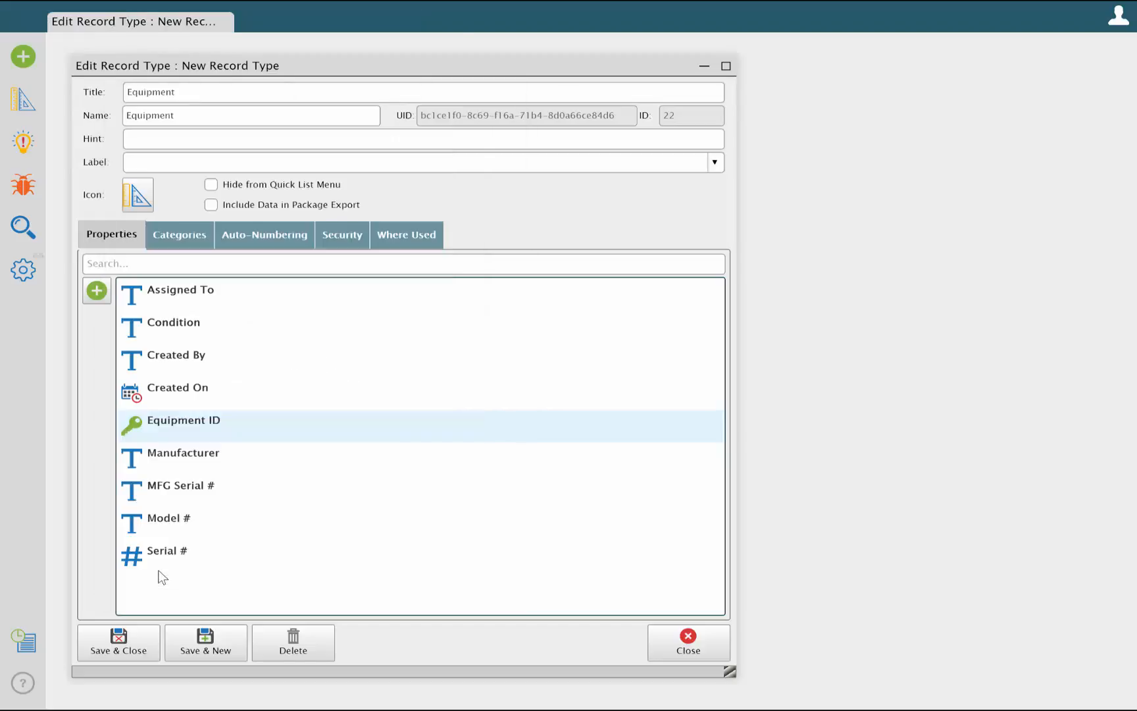
pyautogui.click(118, 642)
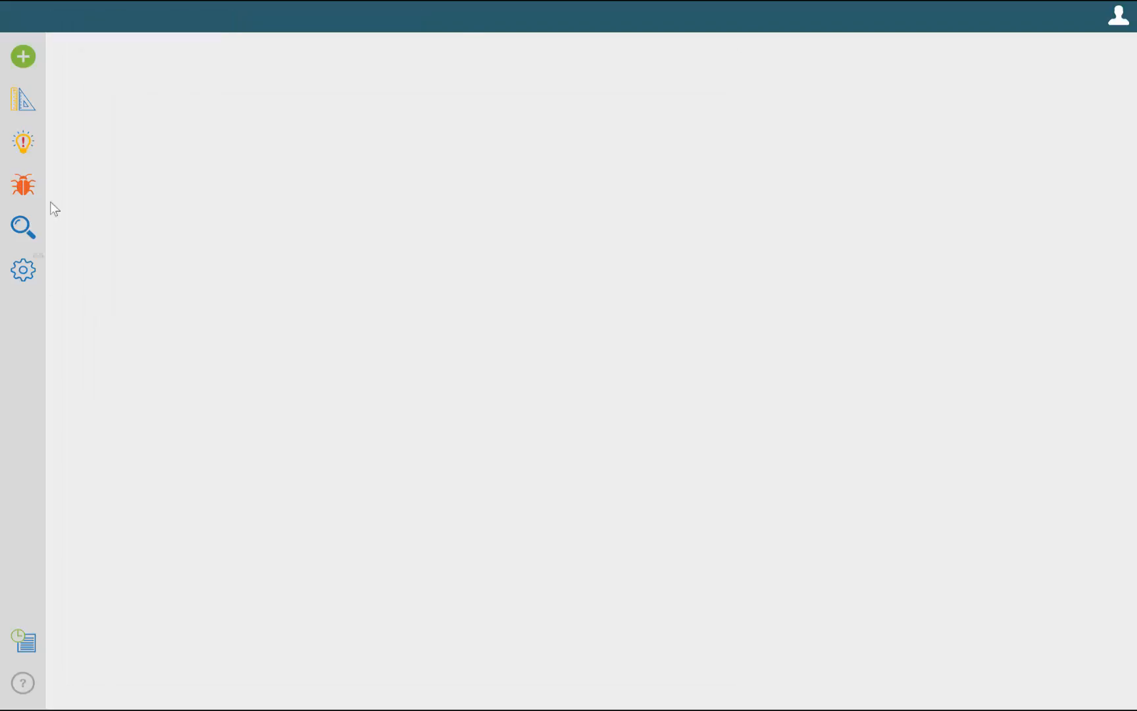
# Create and load a new view for the Equipment record type that has no description, with all available properties selected.
pyautogui.click(27, 59)
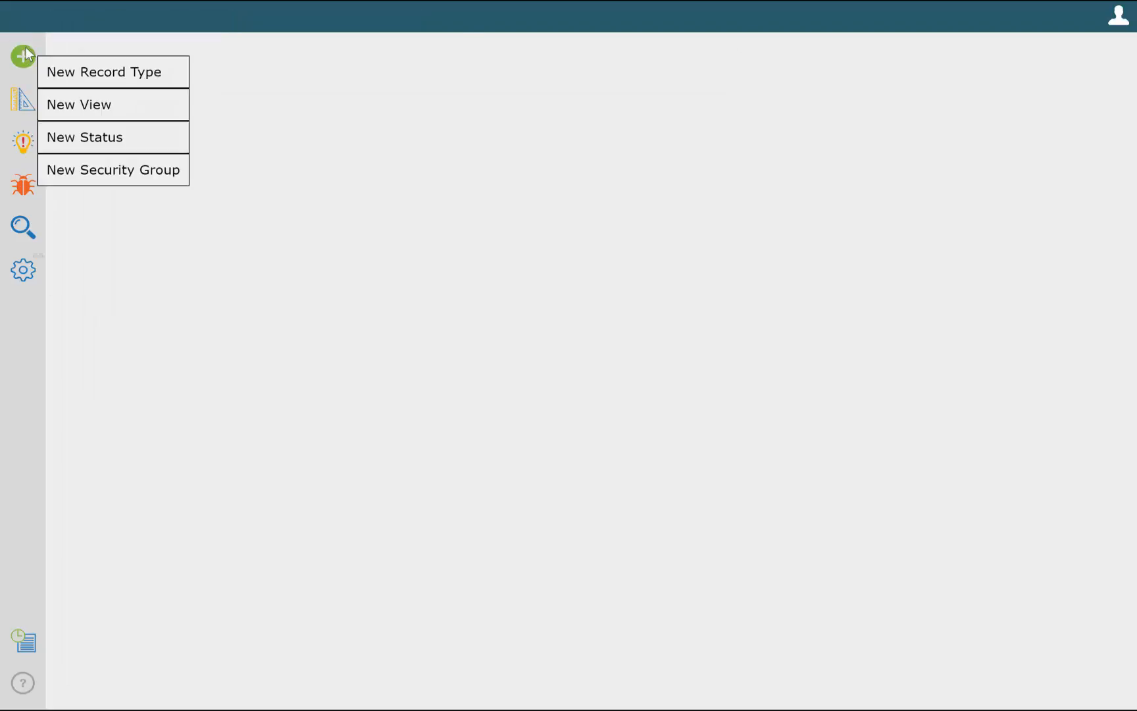
pyautogui.click(84, 105)
pyautogui.click(431, 408)
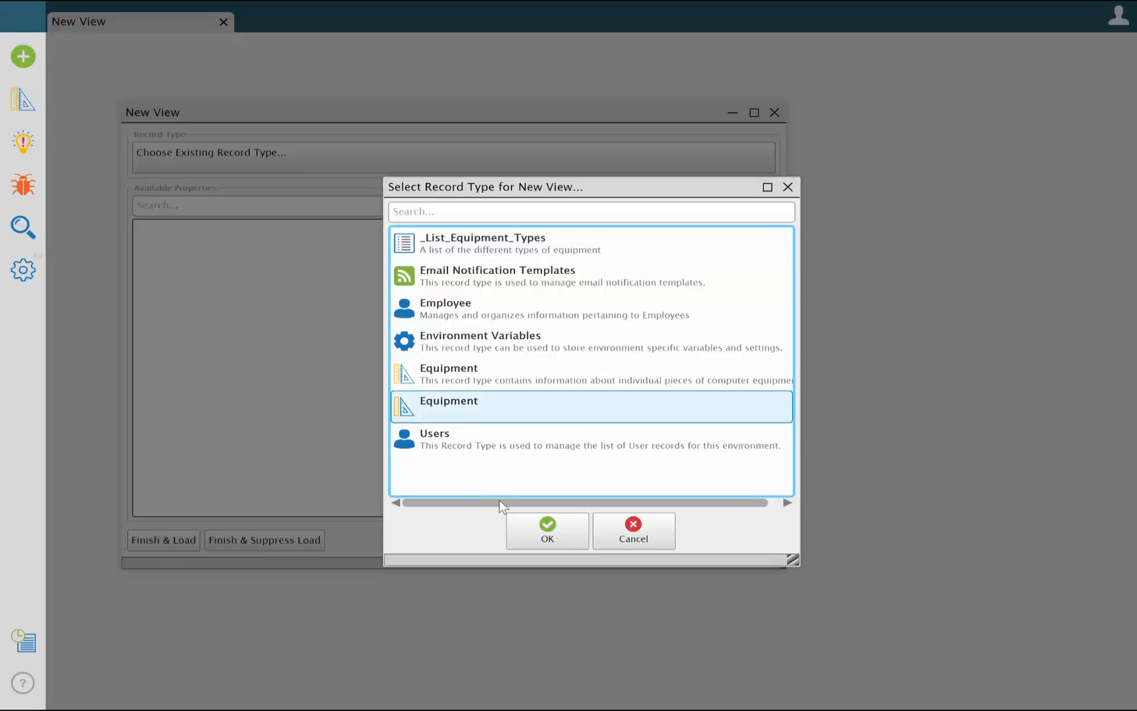
pyautogui.click(520, 533)
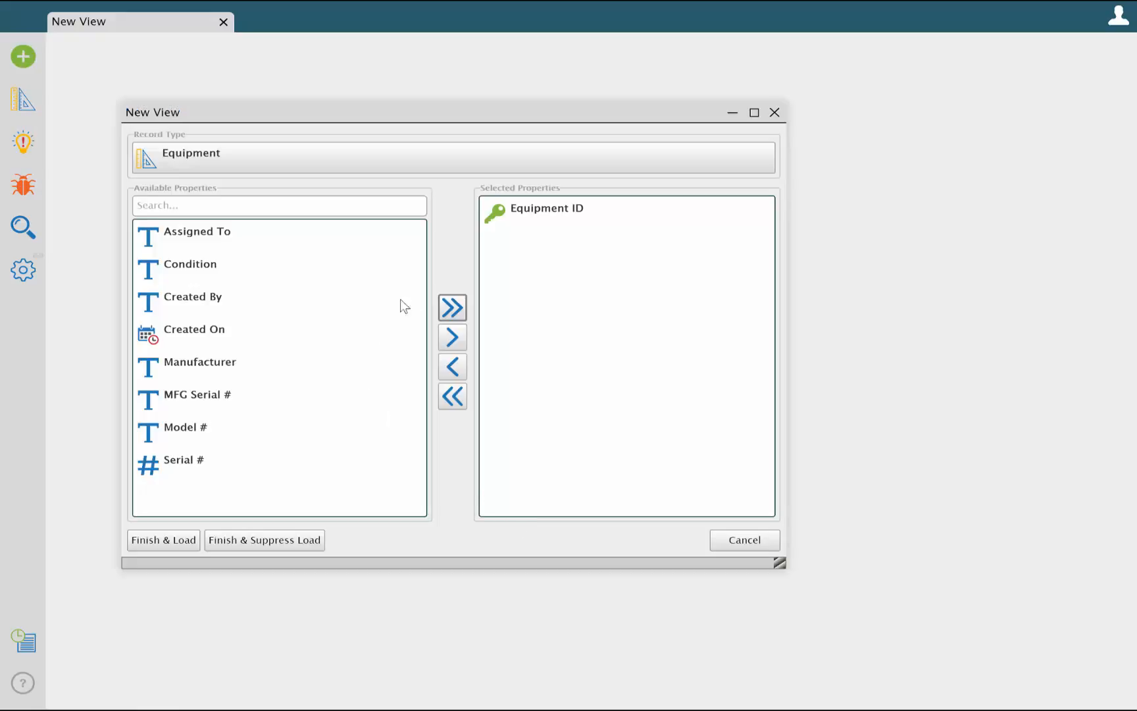
pyautogui.click(449, 308)
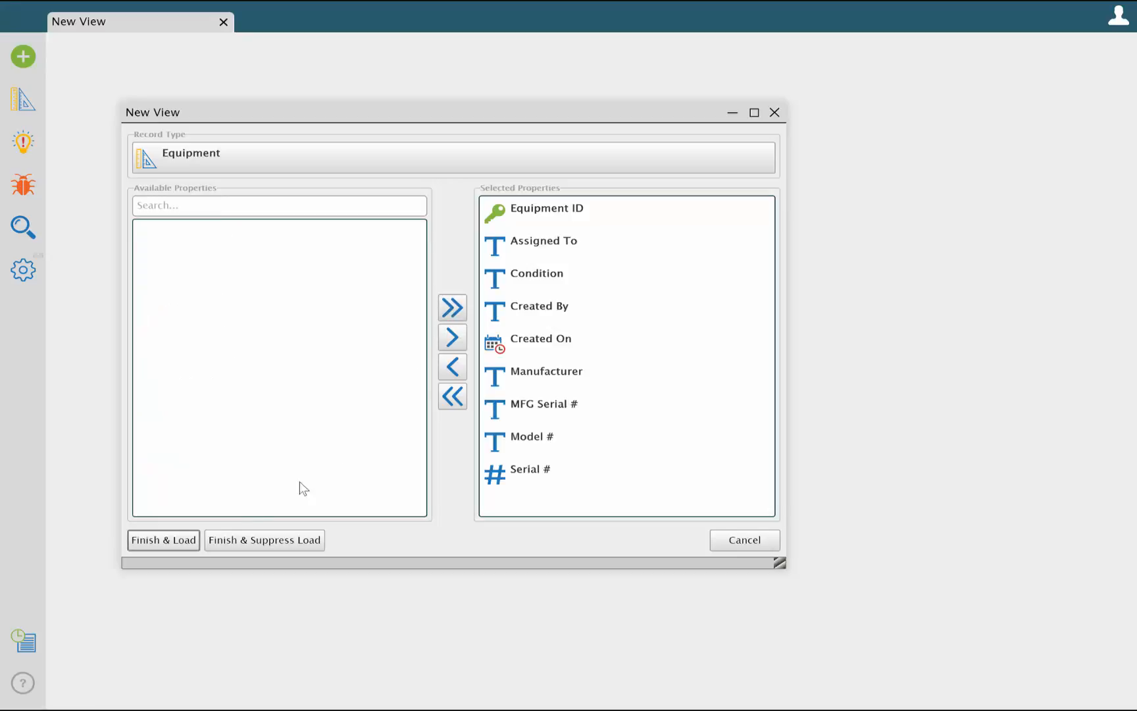
pyautogui.click(151, 540)
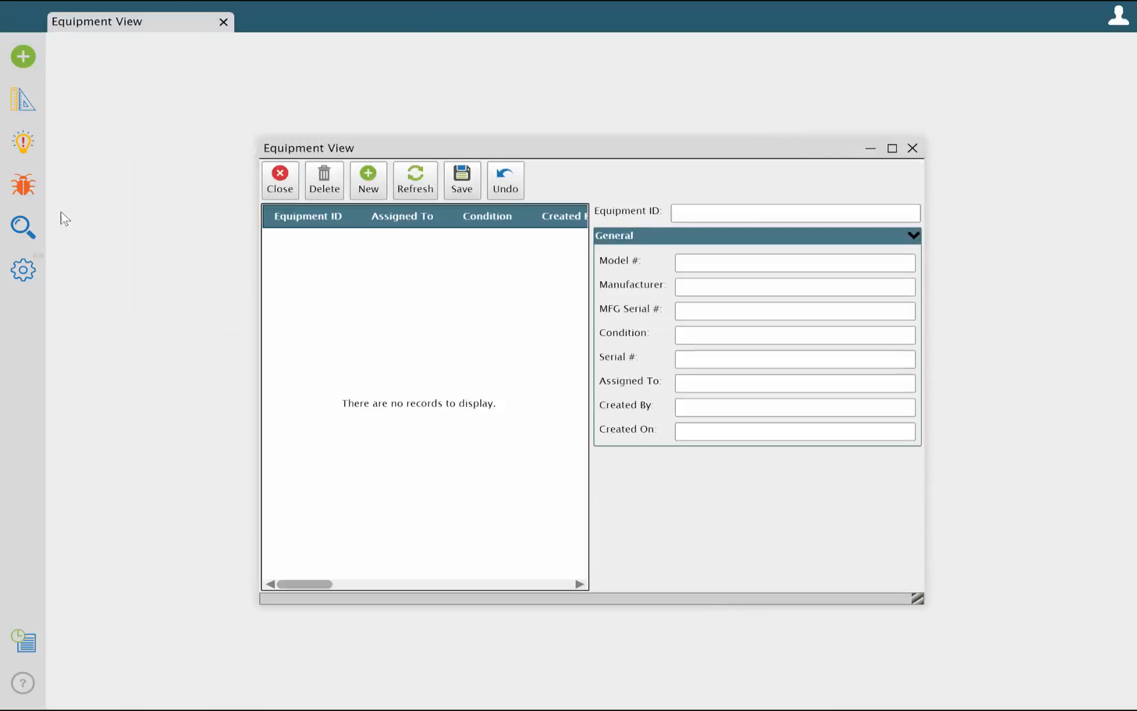
# Remove the General section and the Equipment ID field from the Equipment View layout in design mode.
pyautogui.click(18, 102)
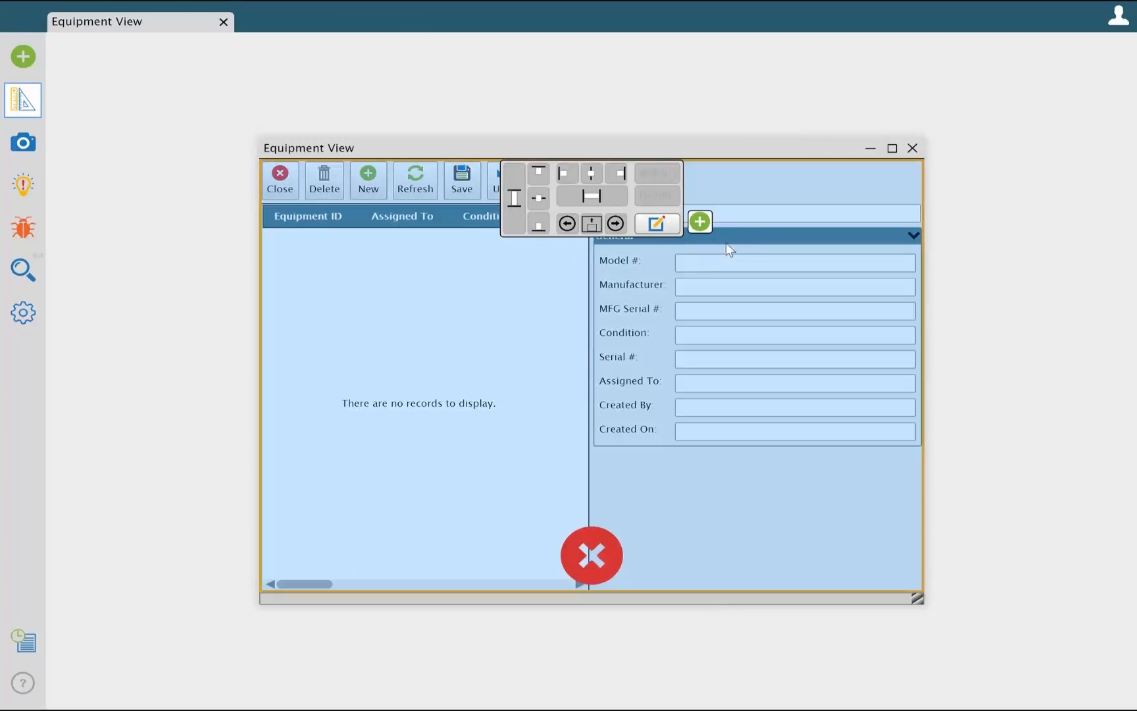
pyautogui.moveTo(693, 341); pyautogui.dragTo(596, 550)
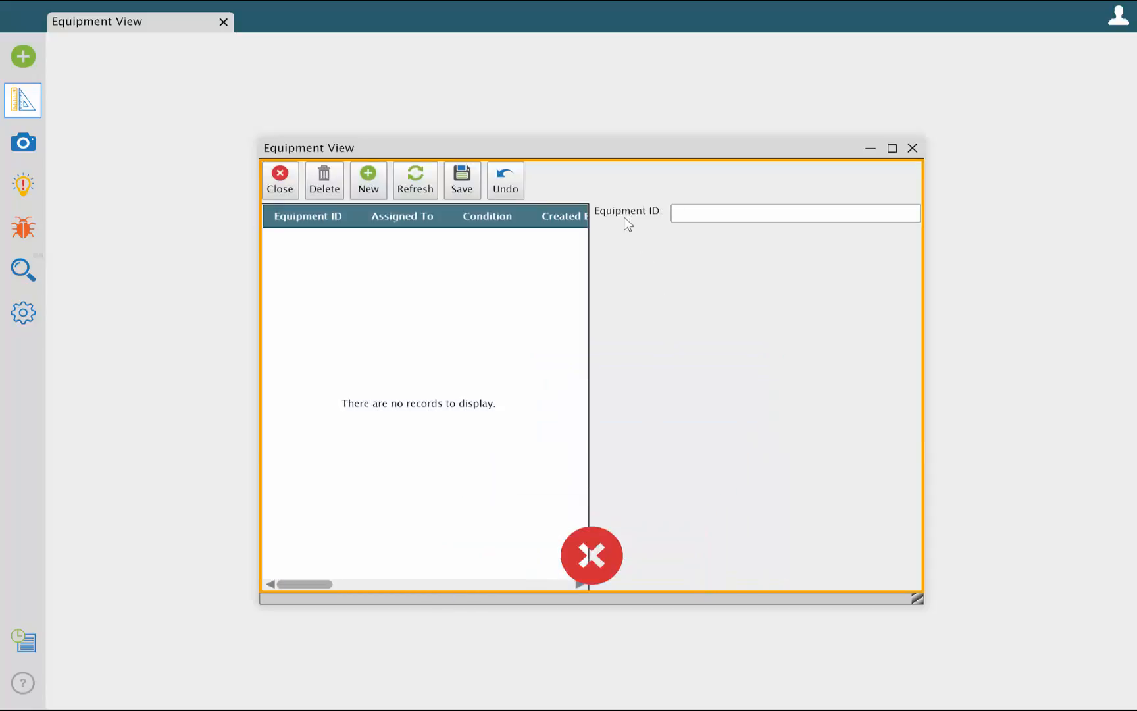
pyautogui.moveTo(624, 218); pyautogui.dragTo(588, 565)
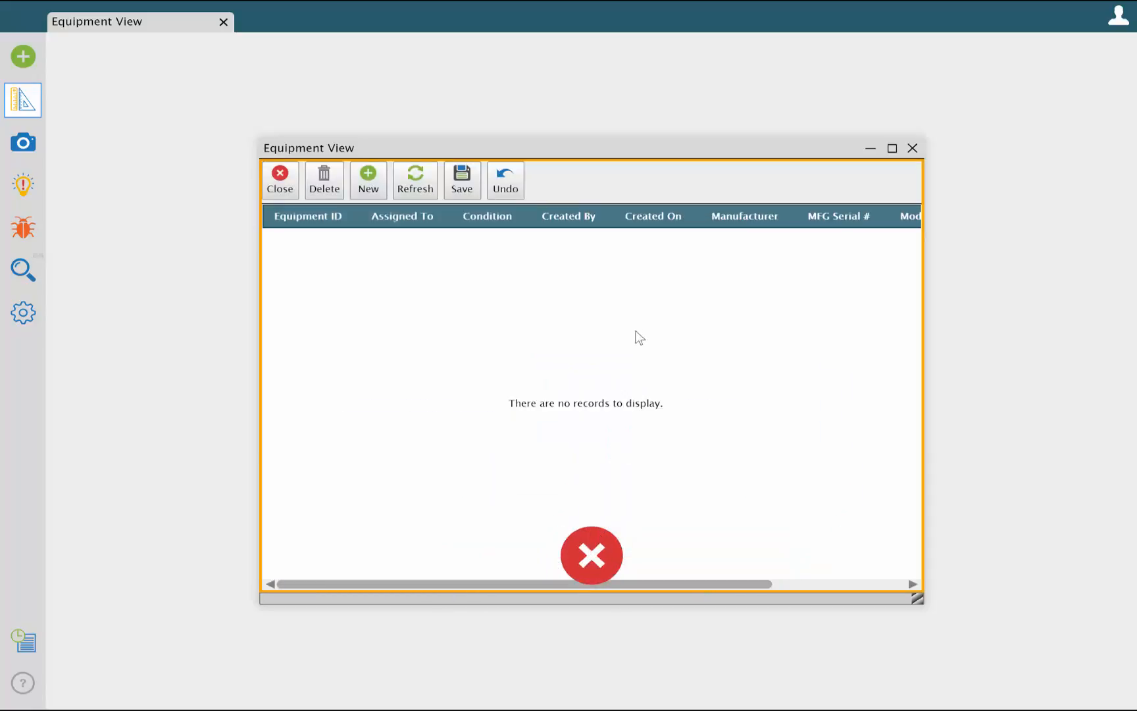
# In the view's settings, hide Assigned To, Created By and Created On in the grid and move them to the end of the data properties.
pyautogui.click(610, 284)
pyautogui.click(648, 226)
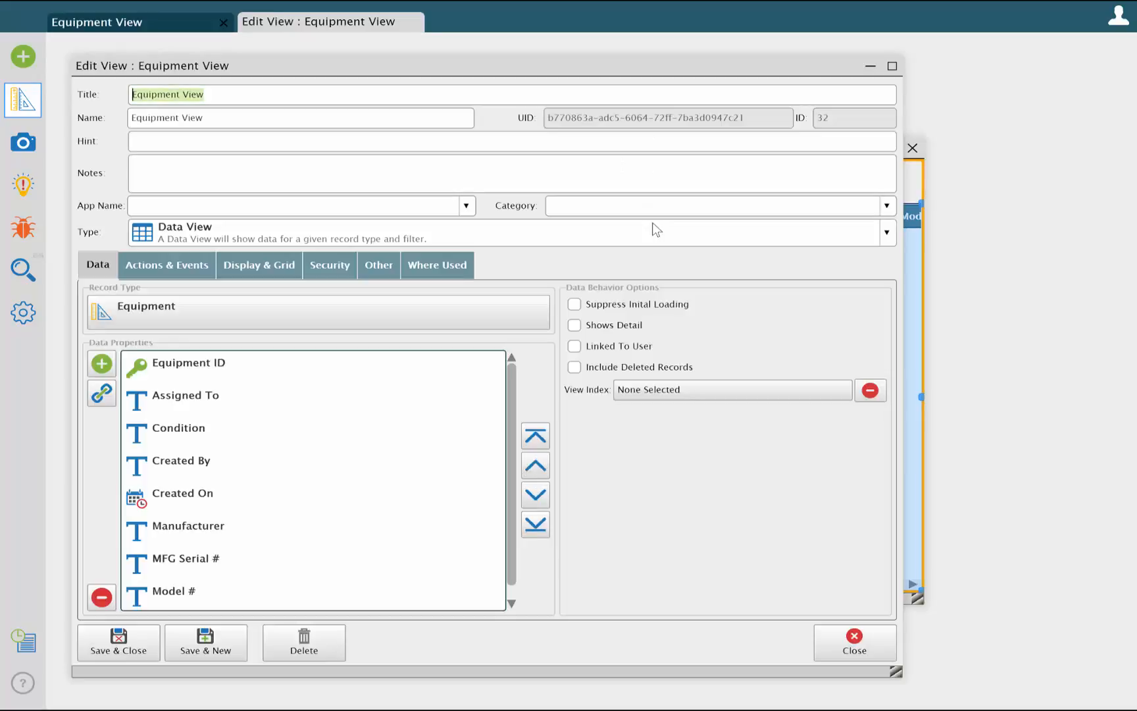
pyautogui.doubleClick(189, 397)
pyautogui.click(135, 380)
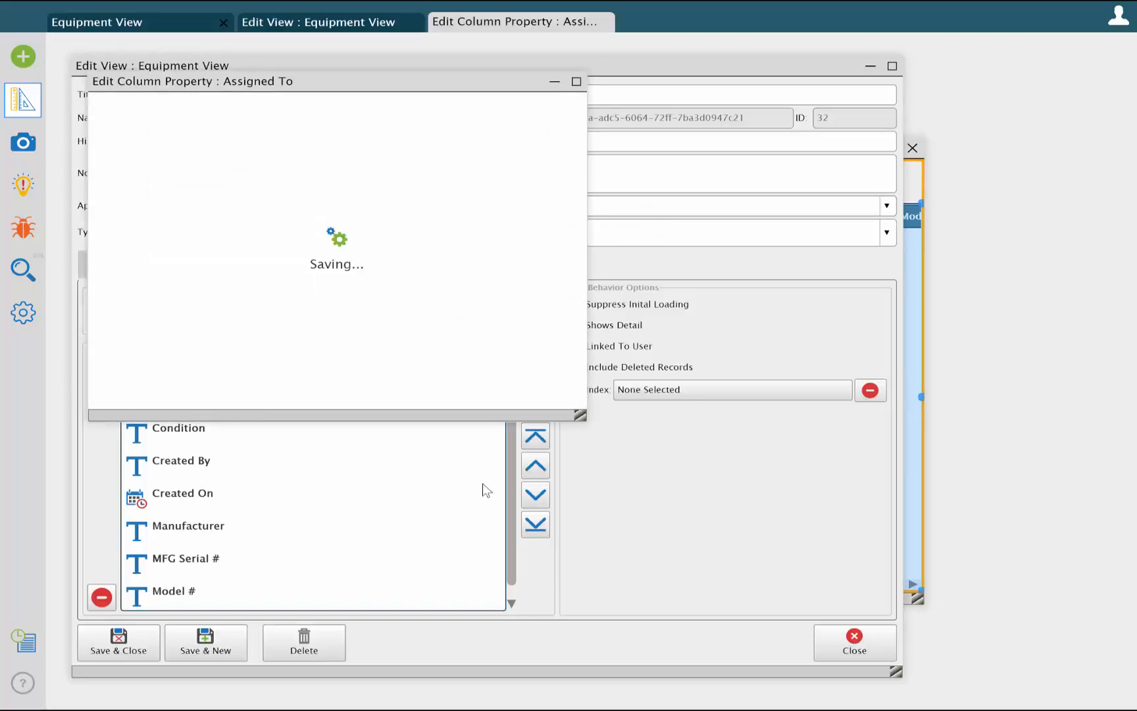
pyautogui.doubleClick(180, 395)
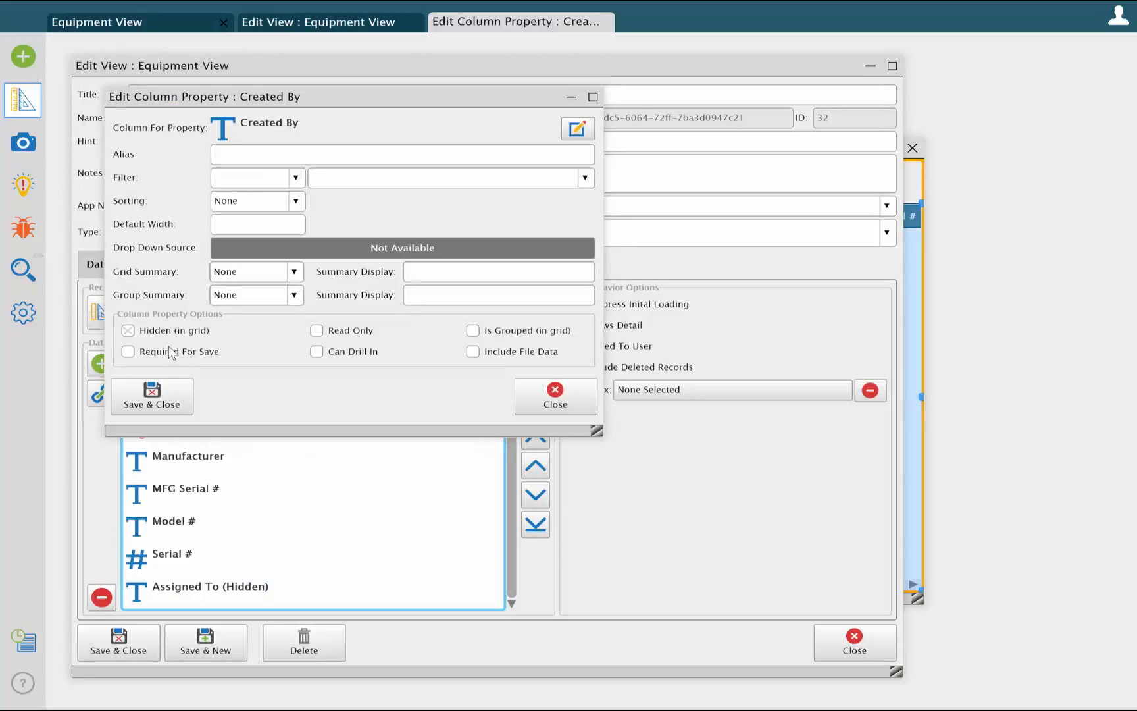
pyautogui.click(145, 398)
pyautogui.click(536, 524)
pyautogui.doubleClick(196, 404)
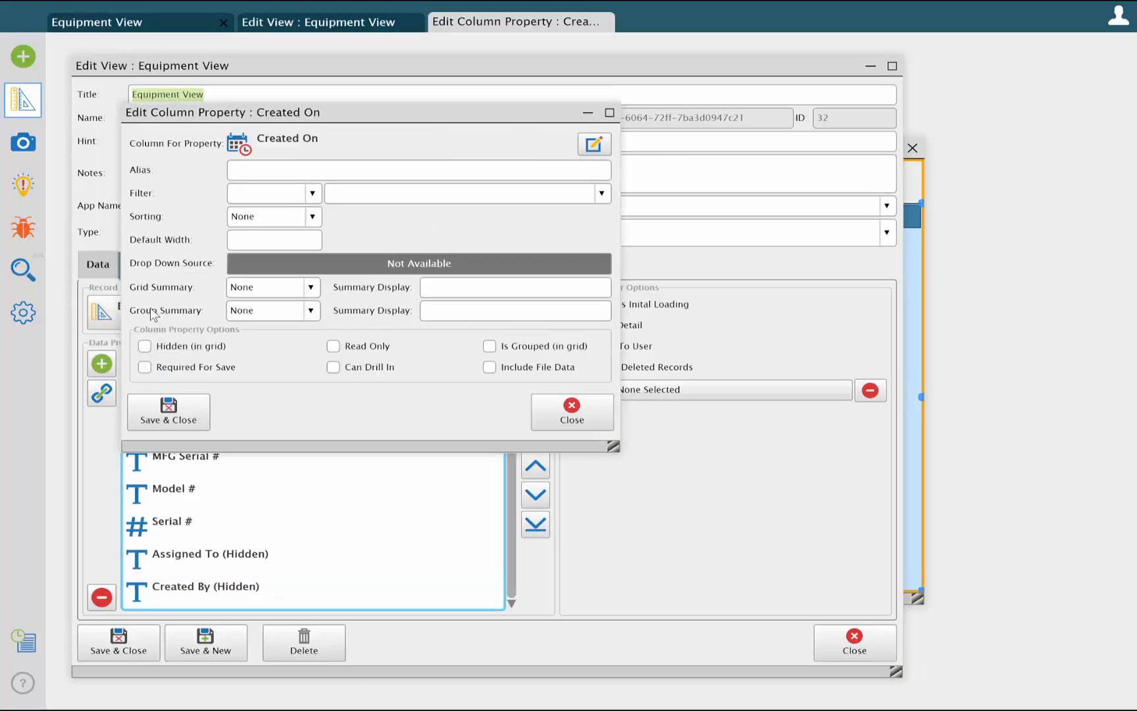
pyautogui.click(140, 348)
pyautogui.click(173, 414)
pyautogui.click(536, 524)
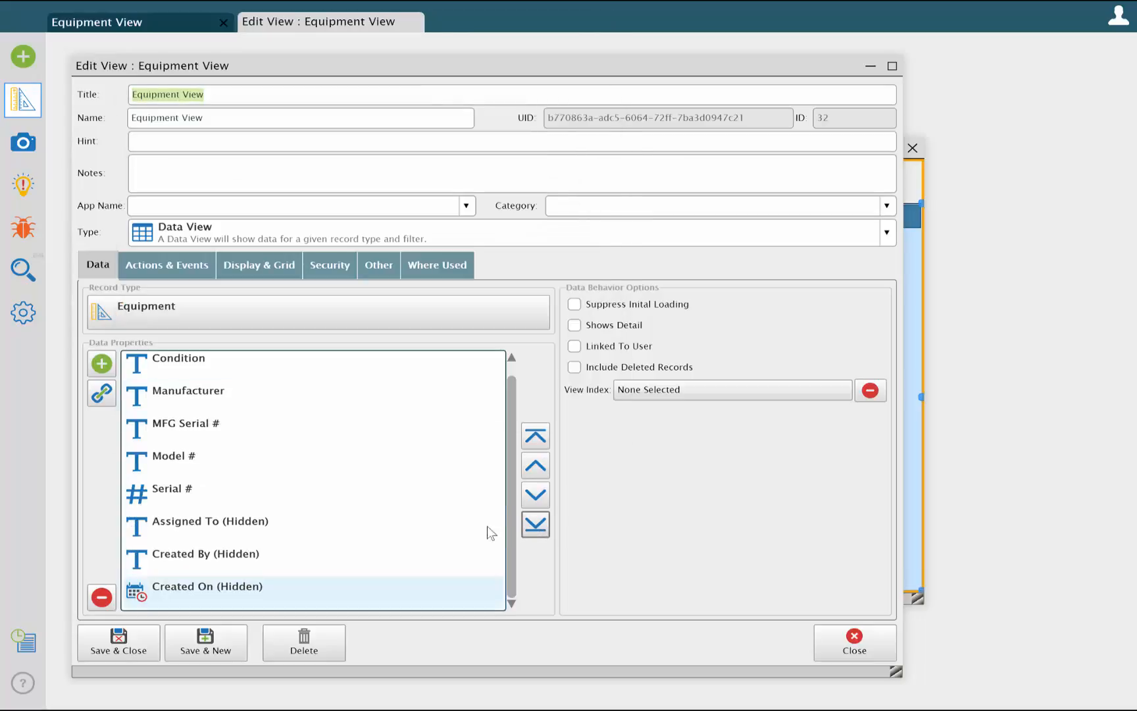
# Move Model # up to directly below Equipment ID, followed by MFG Serial # to just above Model #.
pyautogui.click(175, 466)
pyautogui.click(536, 465)
pyautogui.click(536, 465)
pyautogui.click(535, 466)
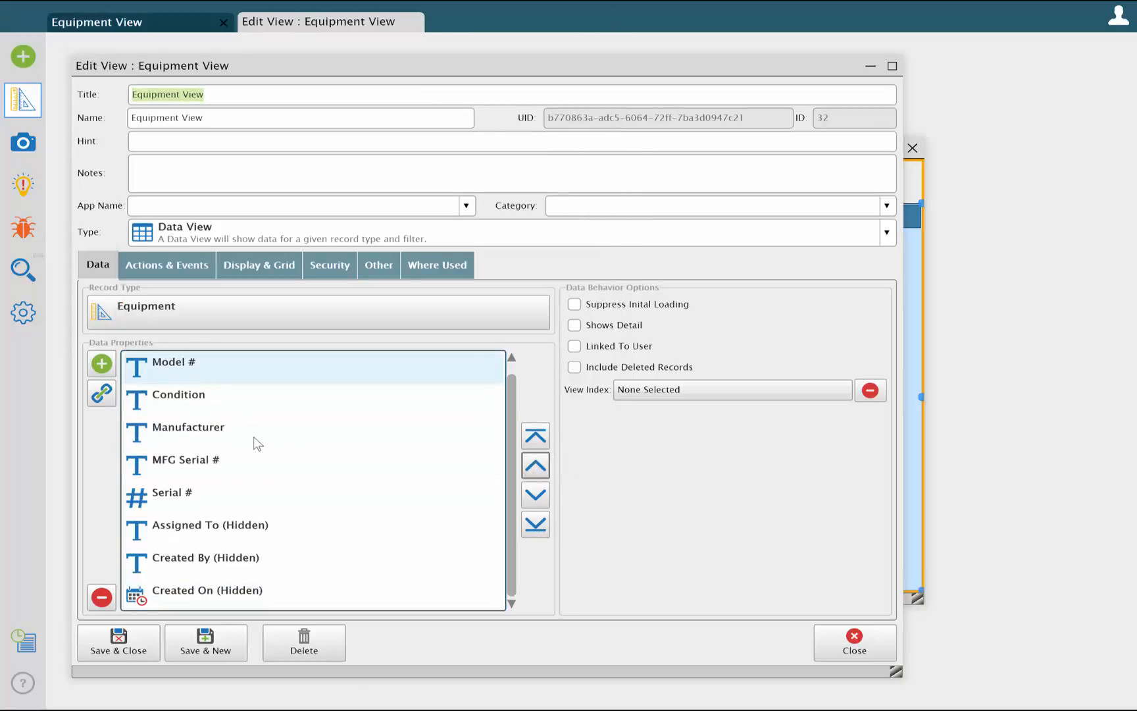
pyautogui.click(198, 433)
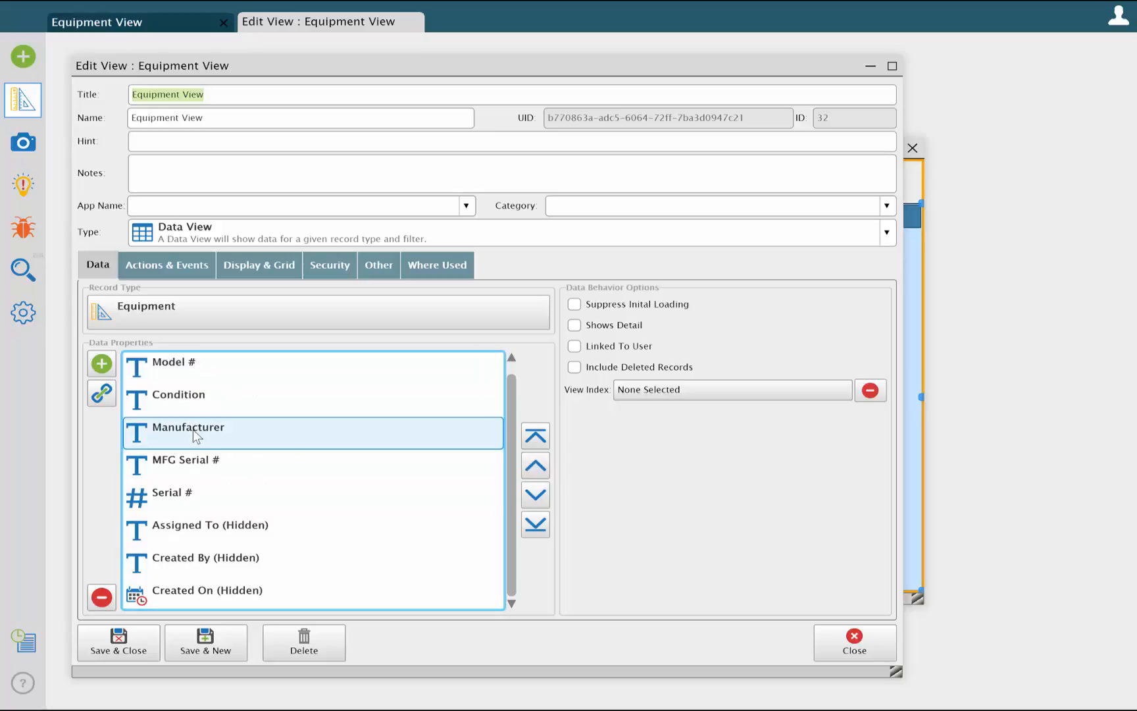
pyautogui.click(457, 474)
pyautogui.click(535, 469)
pyautogui.click(534, 468)
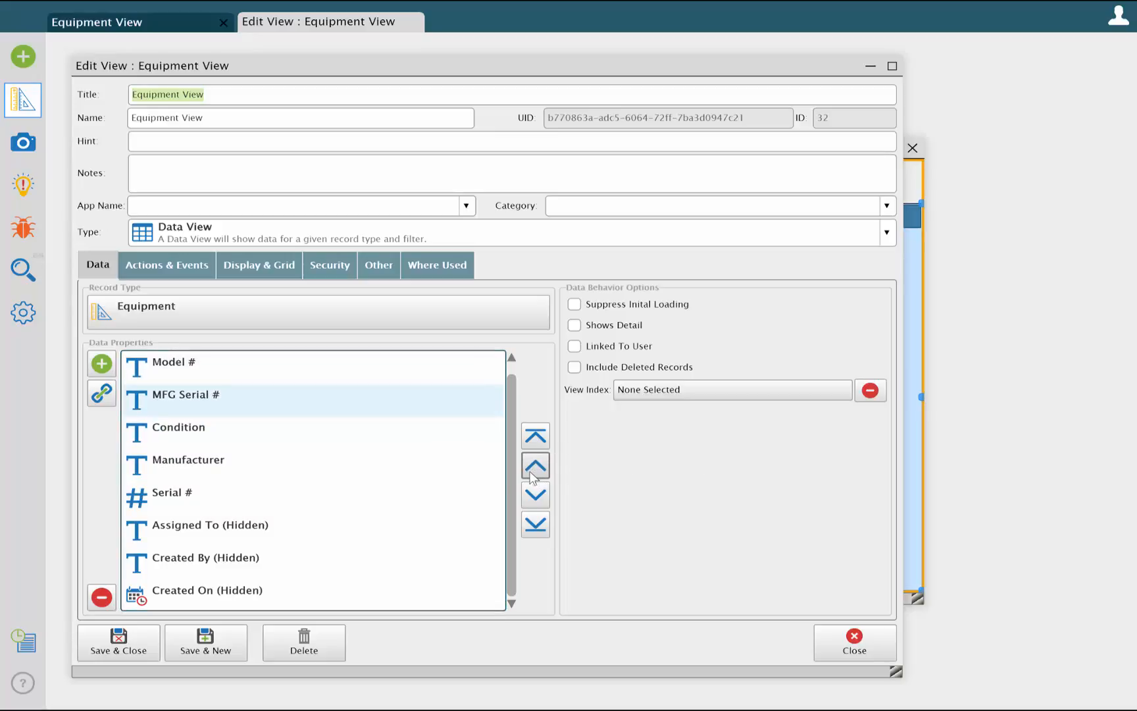
pyautogui.click(534, 466)
# Set the Serial # column property as hidden in the grid and save it.
pyautogui.click(225, 493)
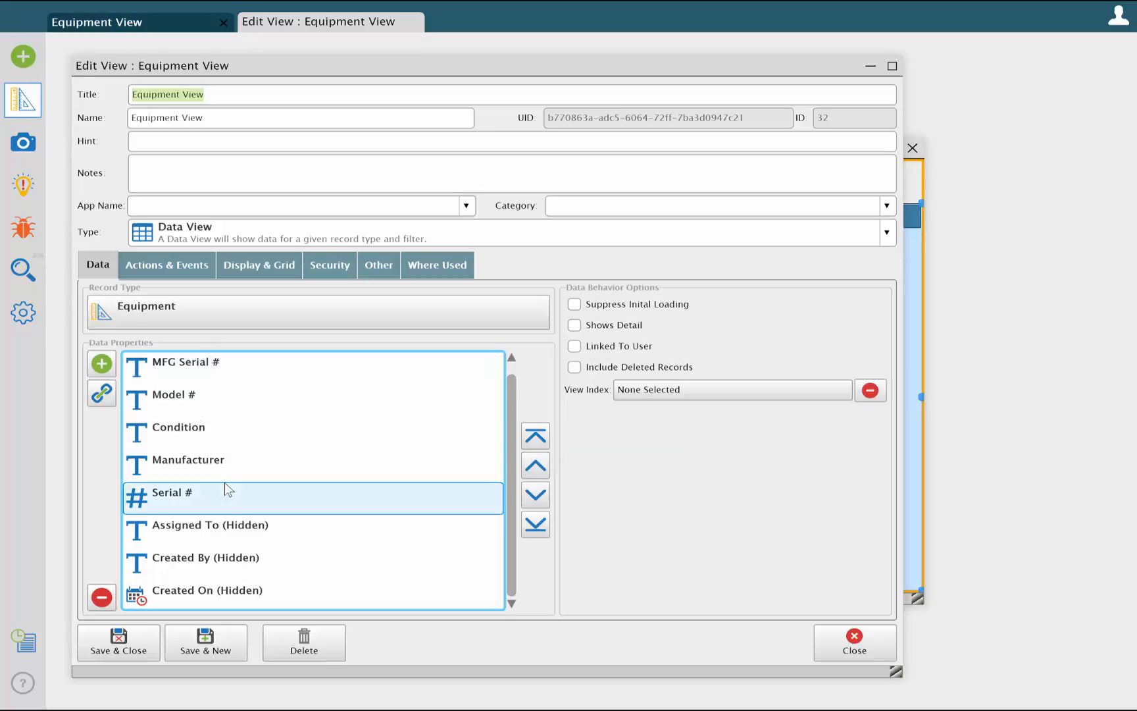
pyautogui.doubleClick(226, 490)
pyautogui.click(65, 282)
pyautogui.click(113, 355)
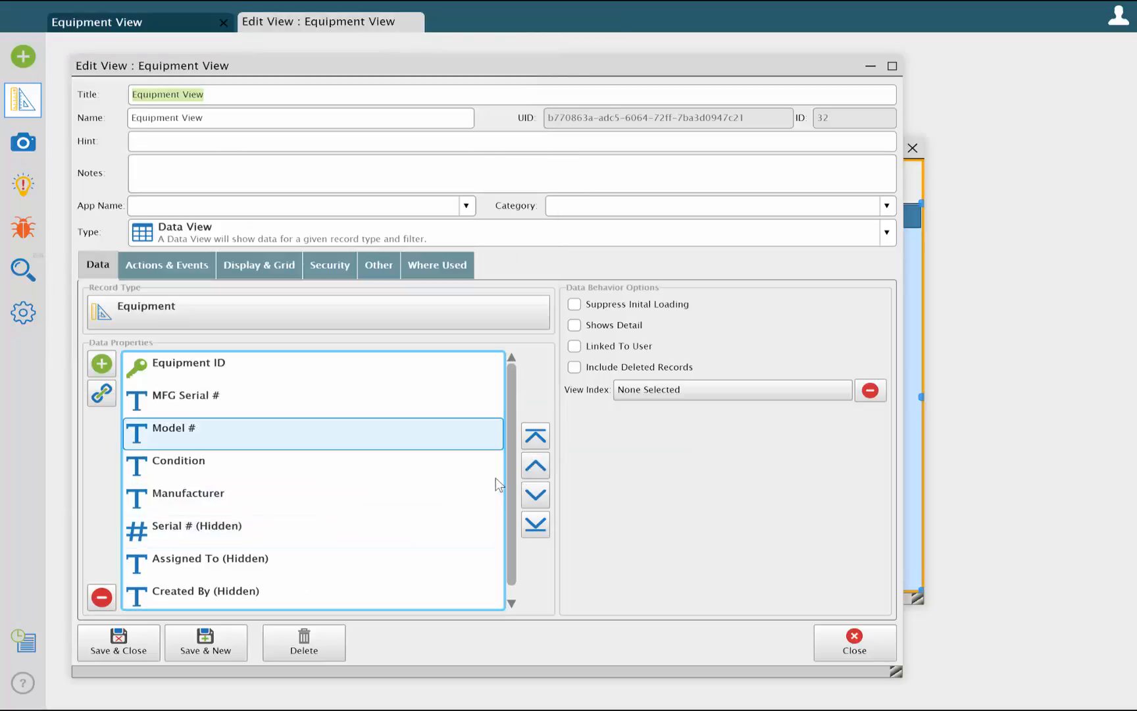
# Move Model # above MFG Serial # and Manufacturer above Condition, and save the view settings.
pyautogui.click(535, 466)
pyautogui.click(395, 494)
pyautogui.click(535, 466)
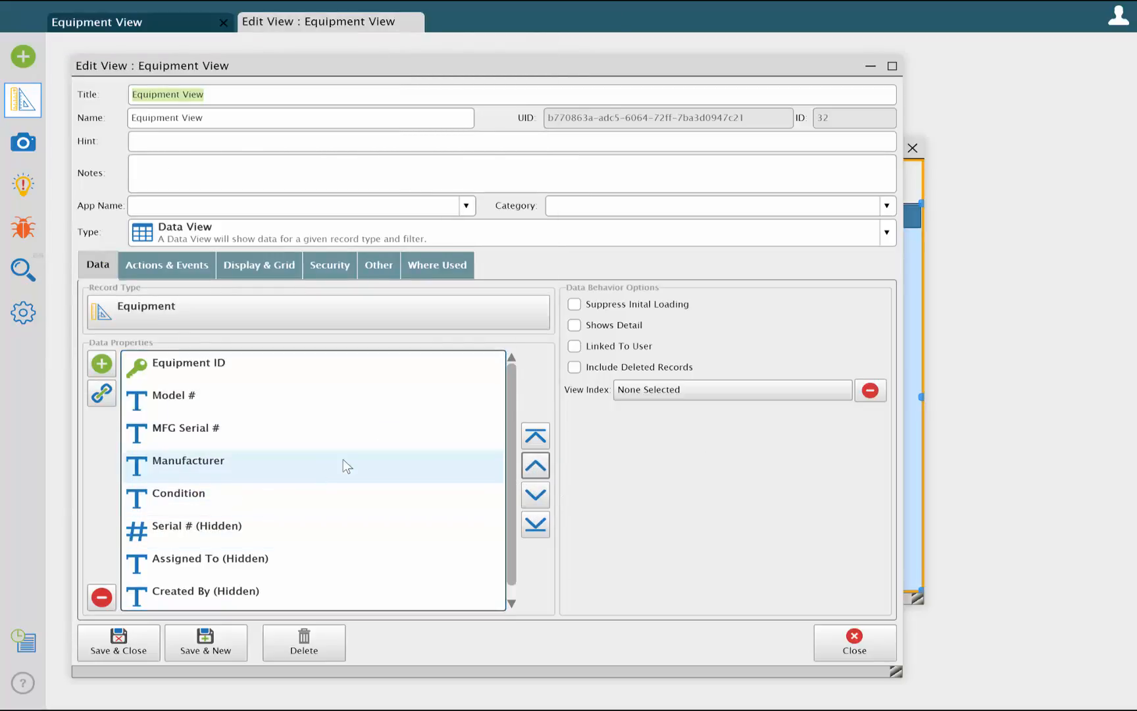
pyautogui.click(119, 642)
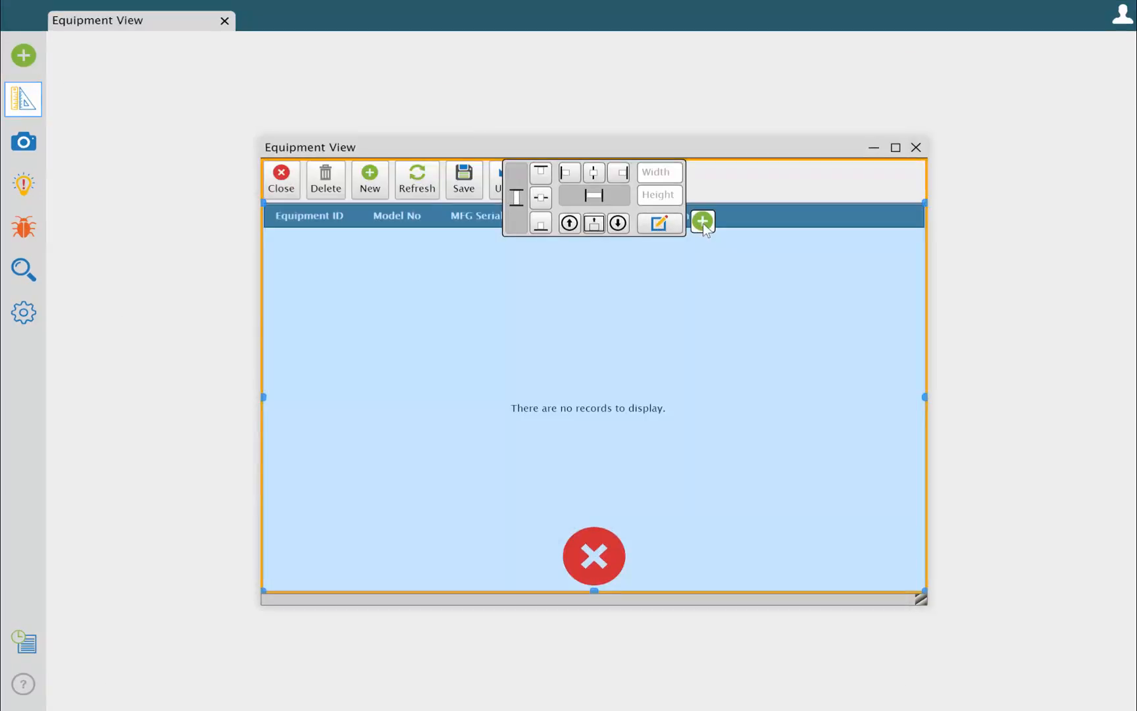
# Add a new action button after Undo in the view's toolbar, named Import, with the blue import icon.
pyautogui.click(703, 224)
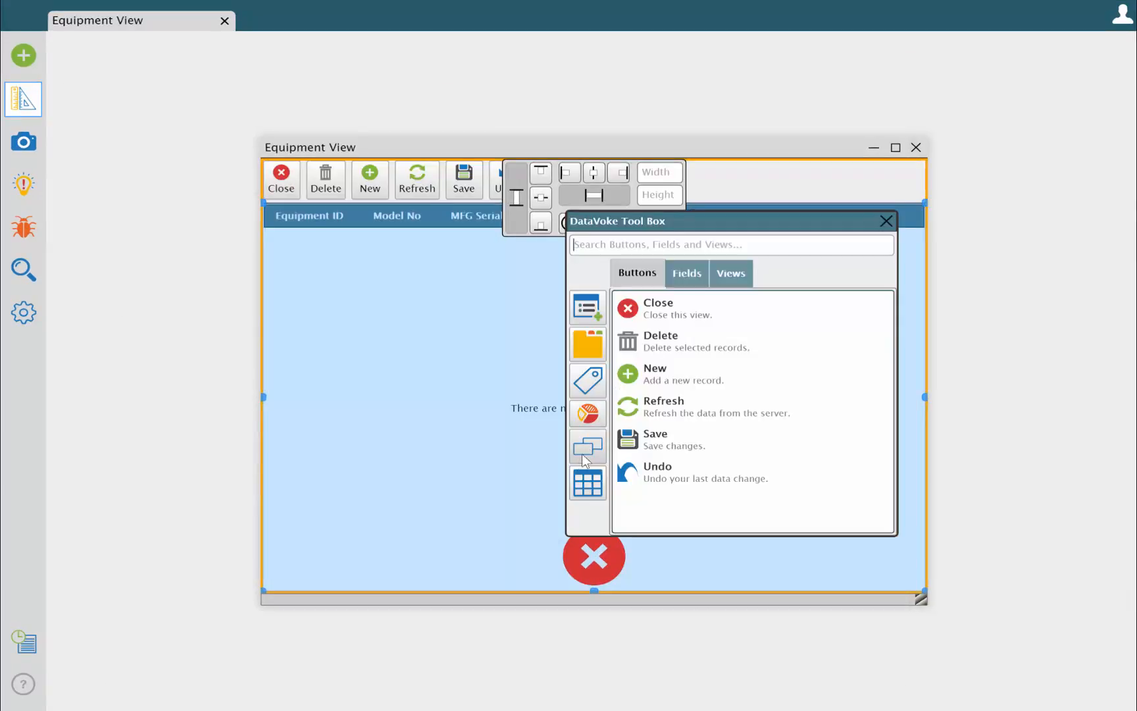
pyautogui.moveTo(583, 459)
pyautogui.mouseDown()
pyautogui.moveTo(548, 219)
pyautogui.moveTo(536, 174)
pyautogui.moveTo(521, 174)
pyautogui.mouseUp()
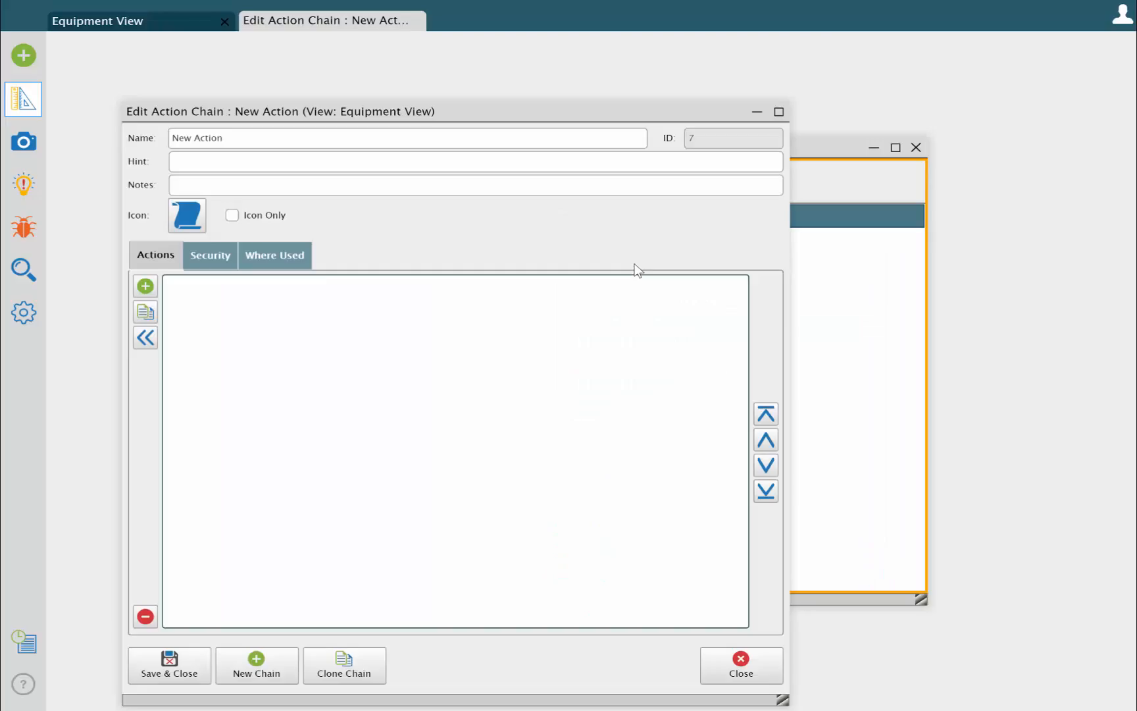
pyautogui.press('BackSpace')
pyautogui.click(188, 223)
pyautogui.write('impo')
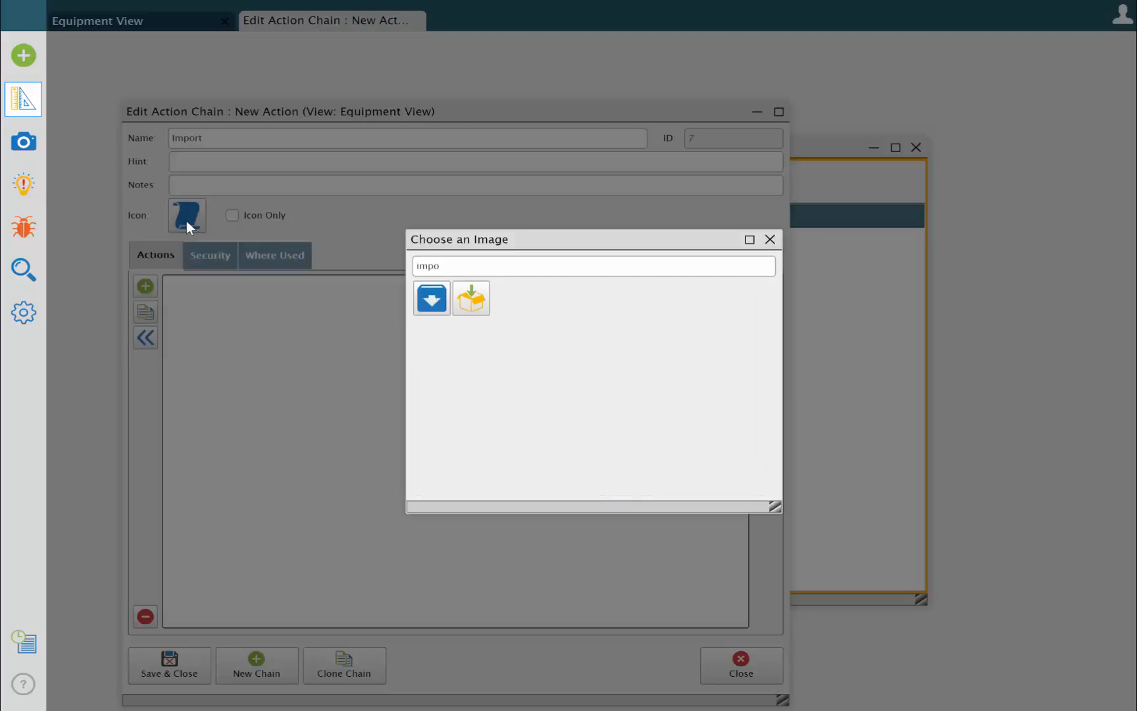
pyautogui.click(429, 293)
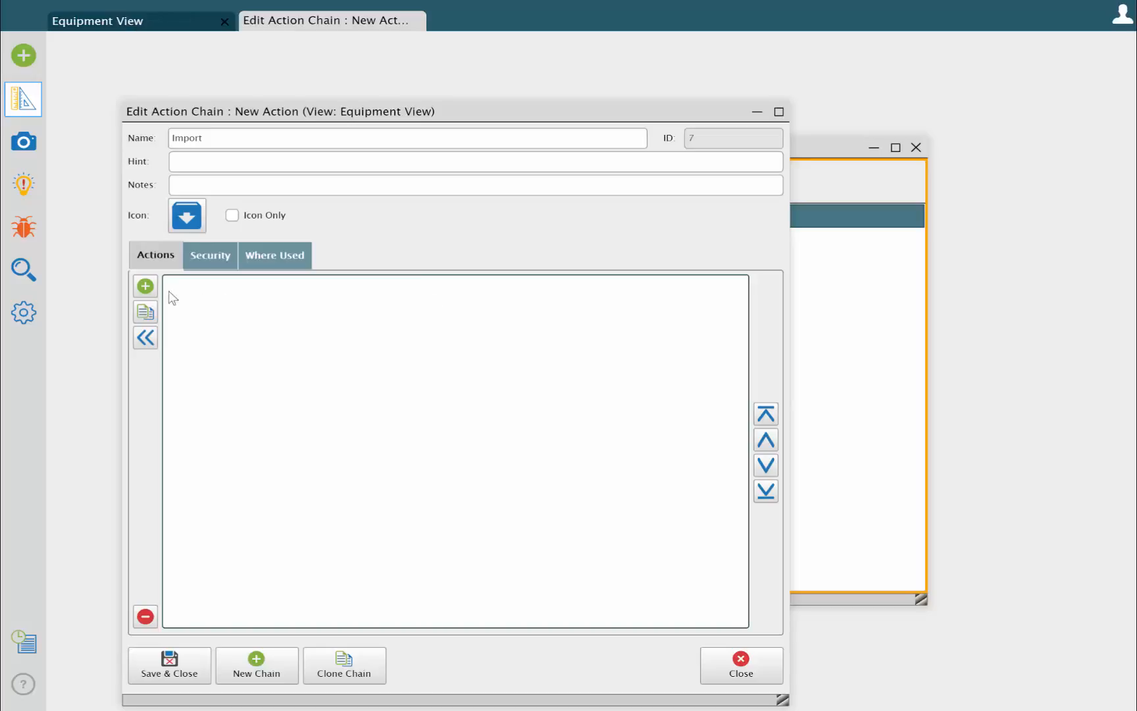
# Add an Import Data action with the comment 'Import New records' to the Import chain, save it and leave design mode.
pyautogui.click(144, 285)
pyautogui.write('import')
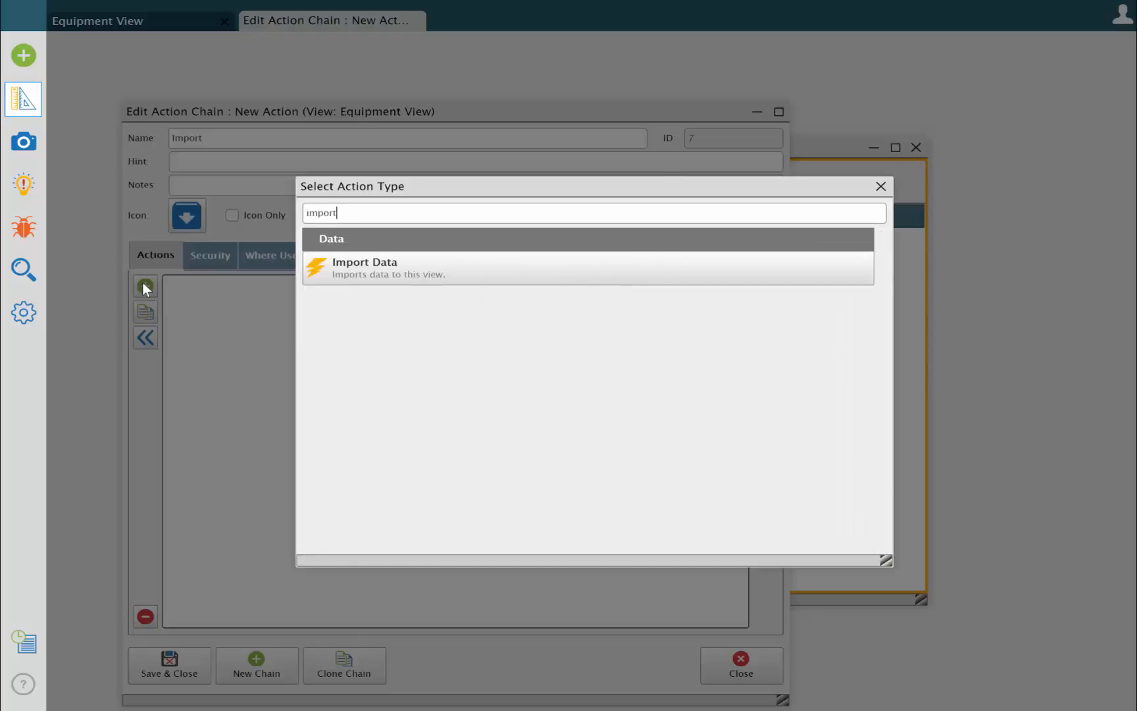
pyautogui.click(437, 274)
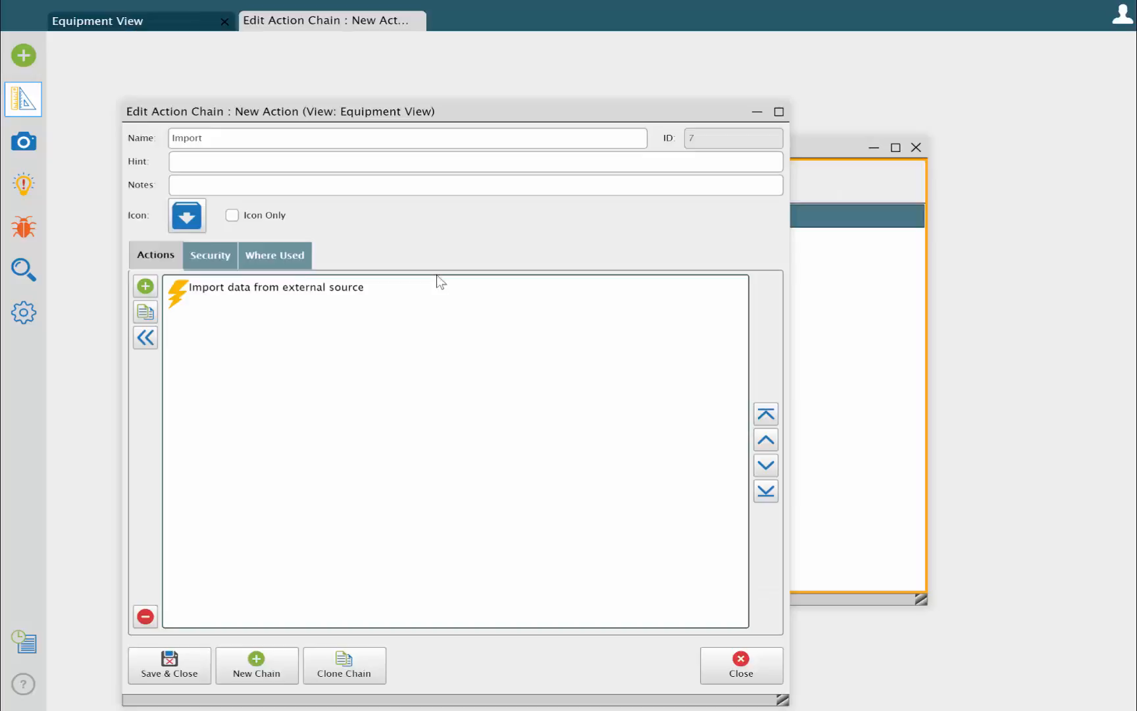
pyautogui.click(233, 296)
pyautogui.click(218, 542)
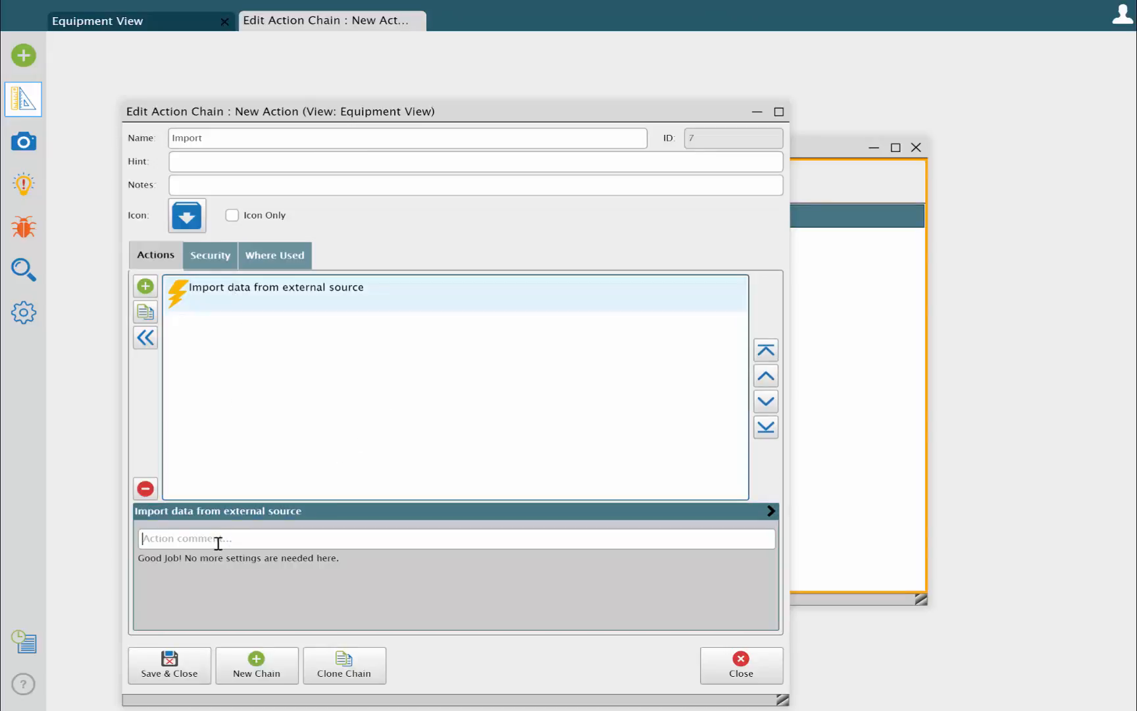
pyautogui.write('Import New records')
pyautogui.click(171, 665)
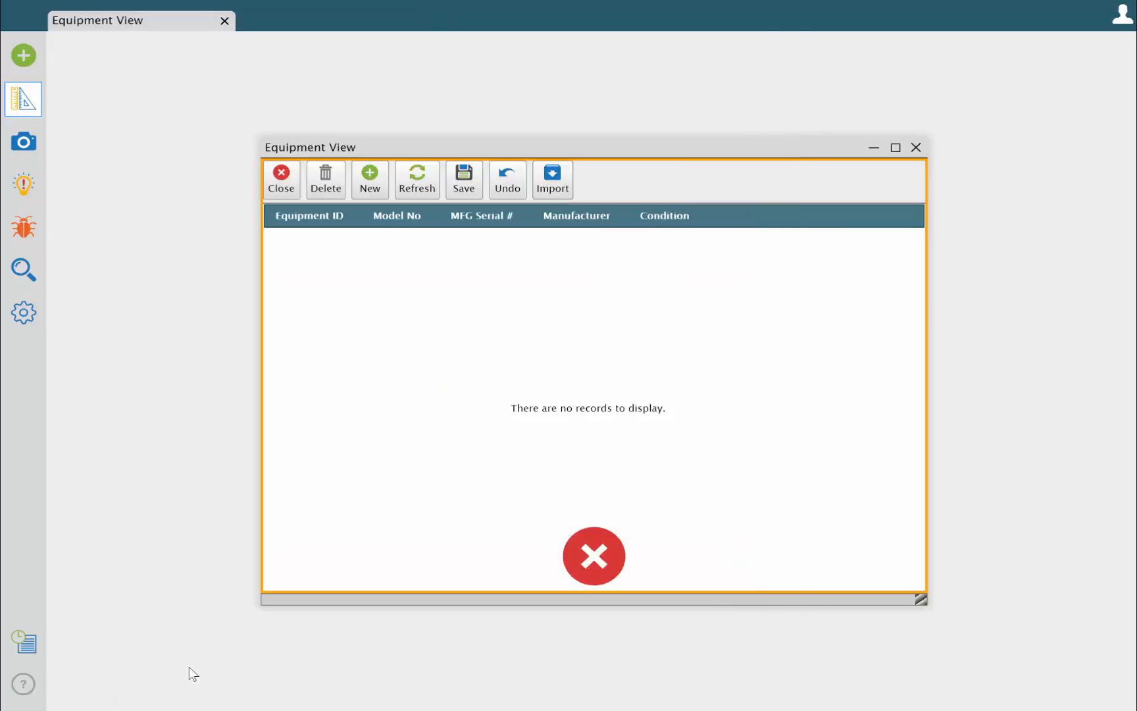
pyautogui.click(24, 141)
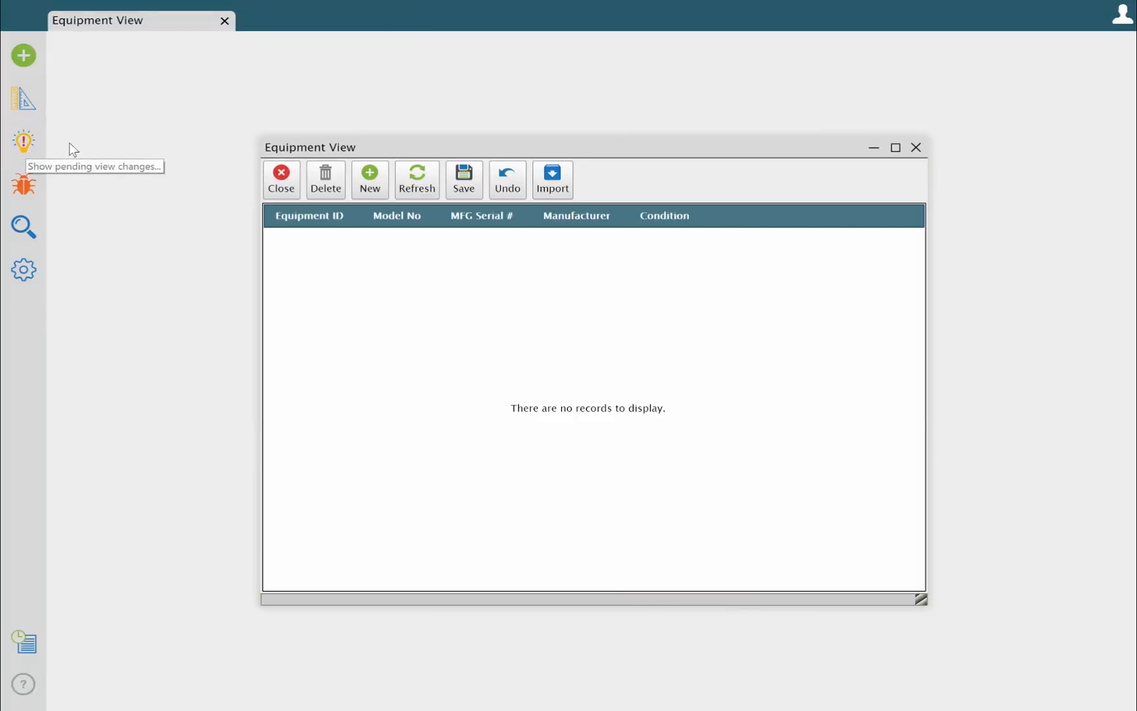
# Import the copied tab-delimited equipment data through the Import Wizard, save the new records and close the view.
pyautogui.click(558, 181)
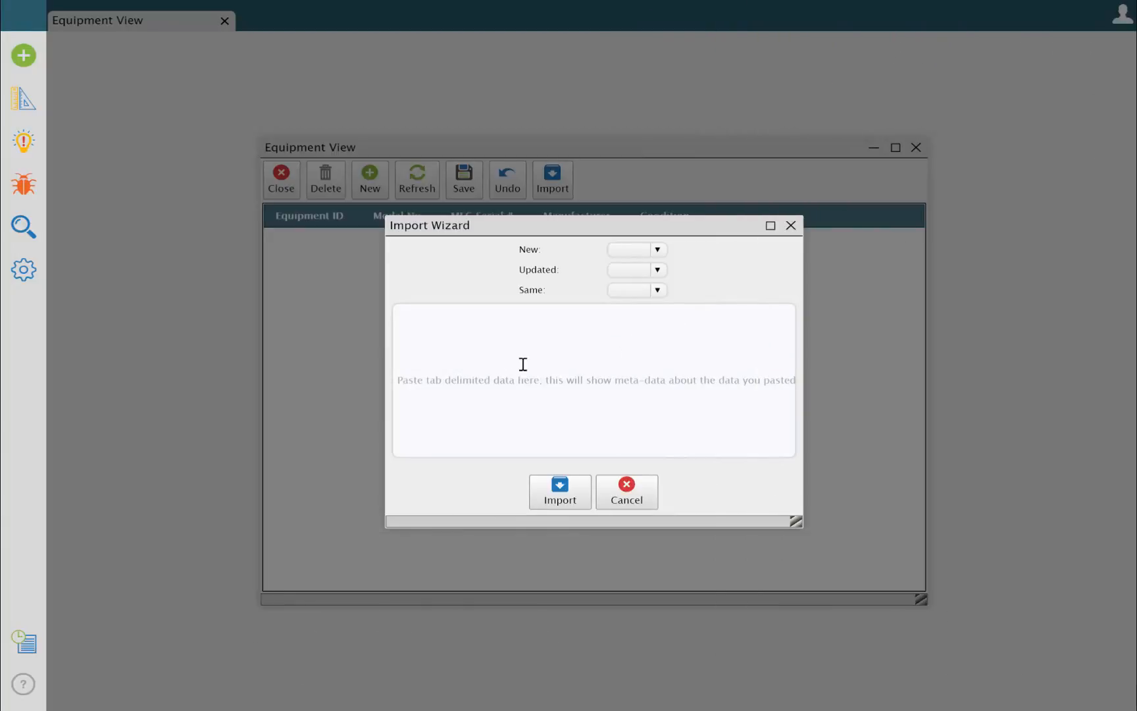
pyautogui.click(466, 331)
pyautogui.hotkey('ctrl', 'v')
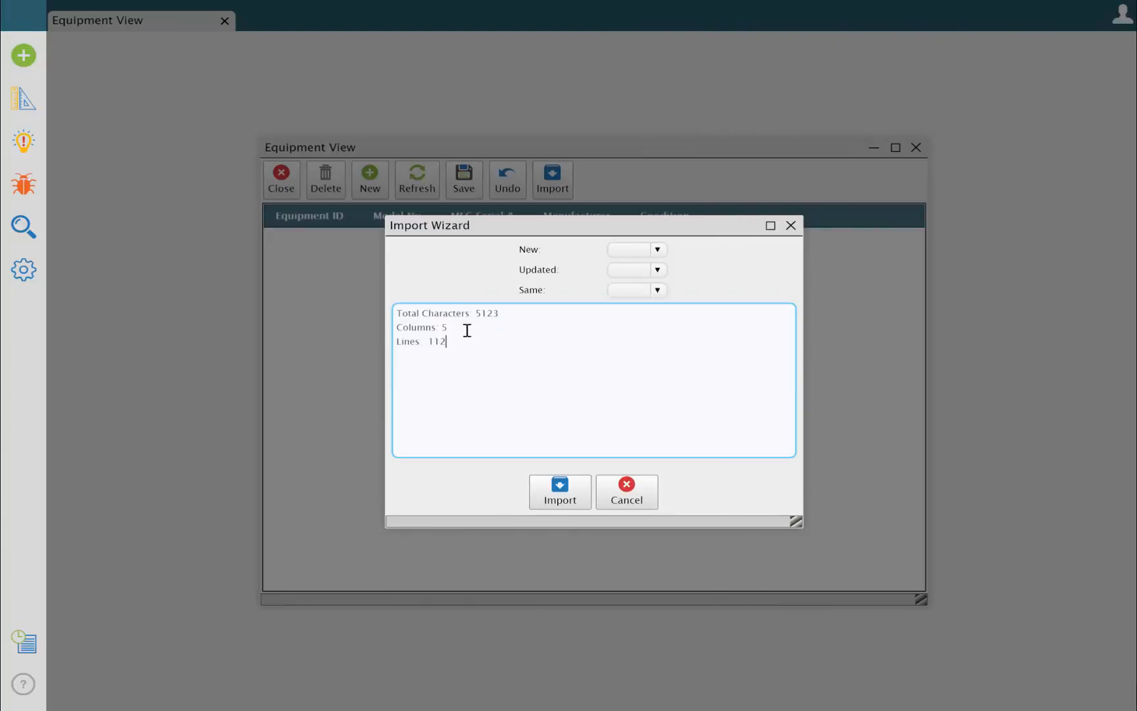
pyautogui.click(561, 494)
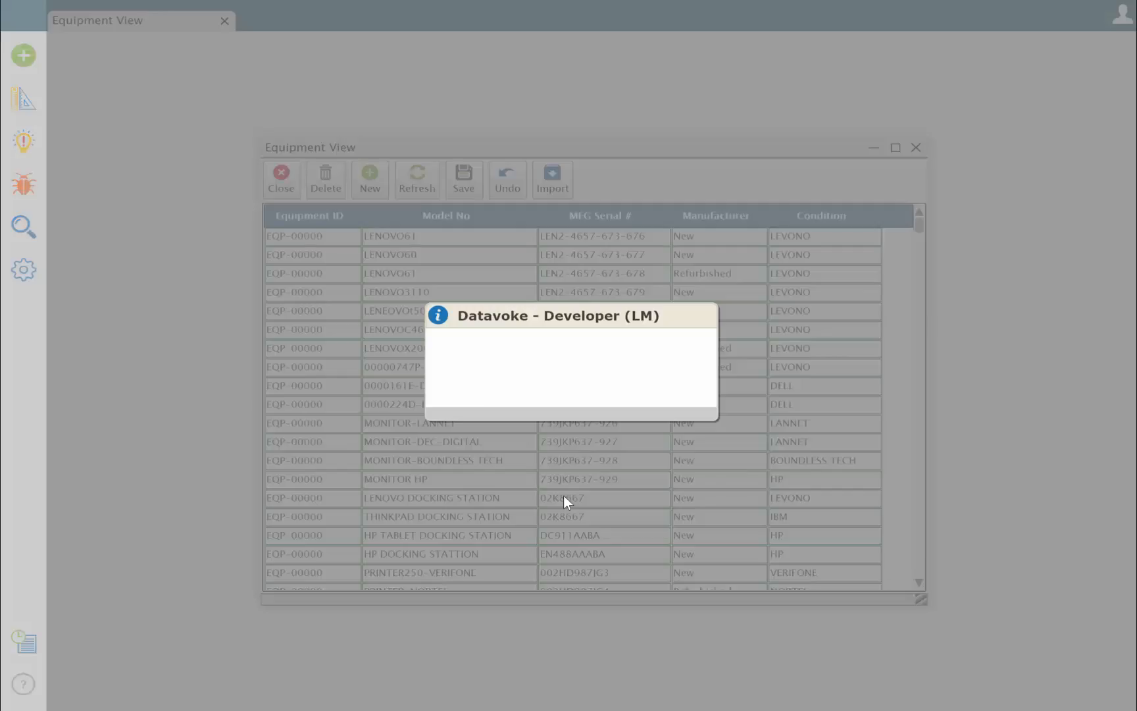
pyautogui.click(697, 430)
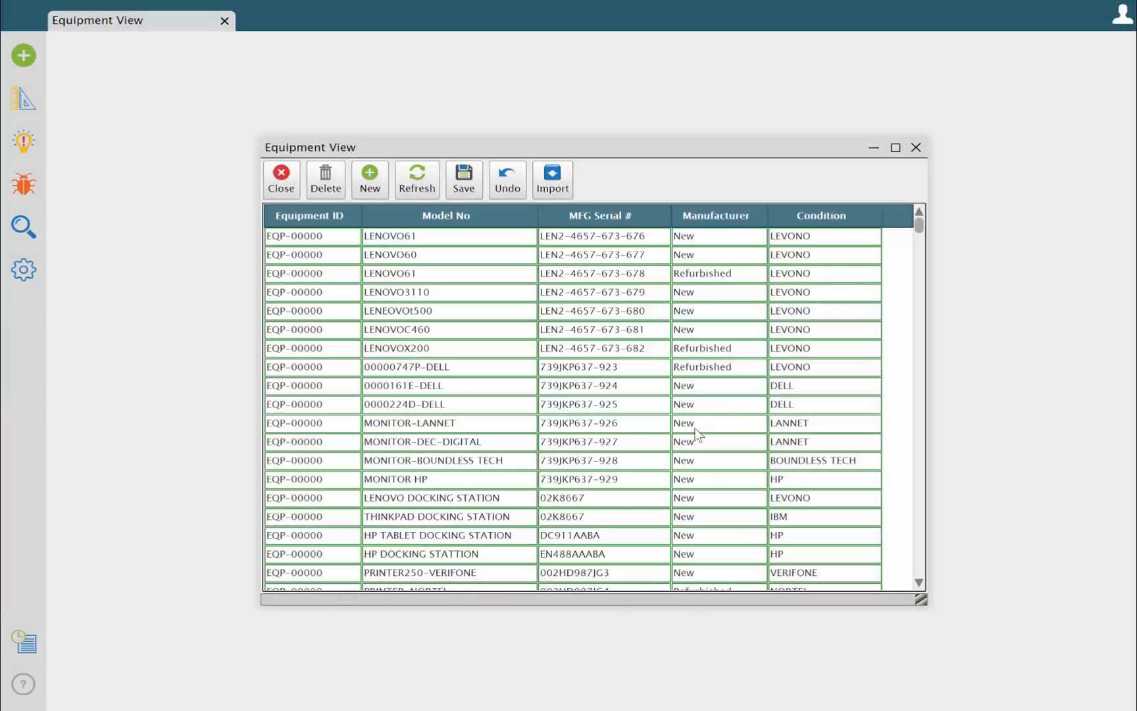
pyautogui.click(464, 189)
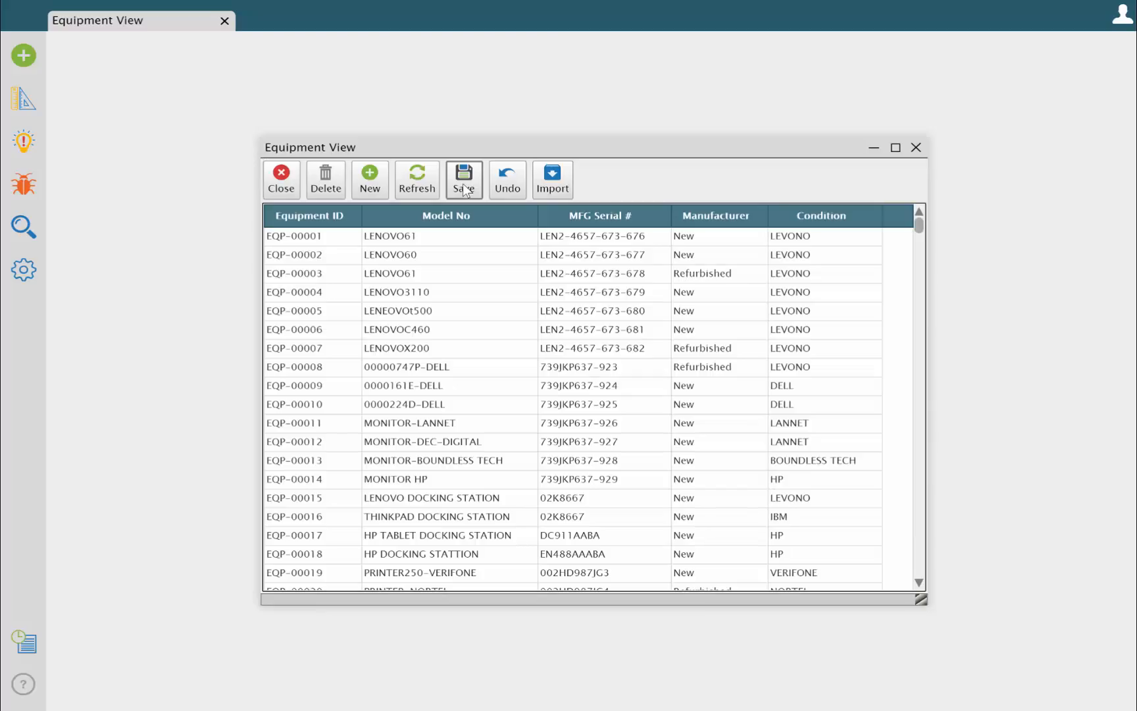
pyautogui.click(283, 179)
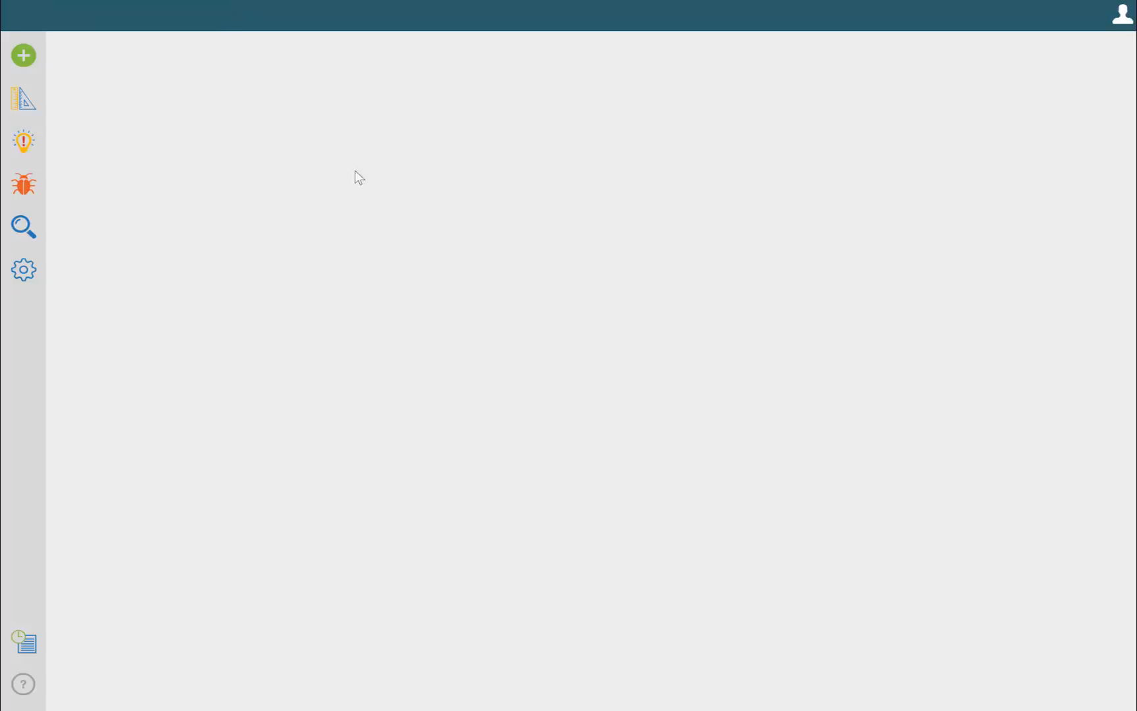
# Create a new record type with both its title and its name set to Employee.
pyautogui.click(23, 56)
pyautogui.click(81, 73)
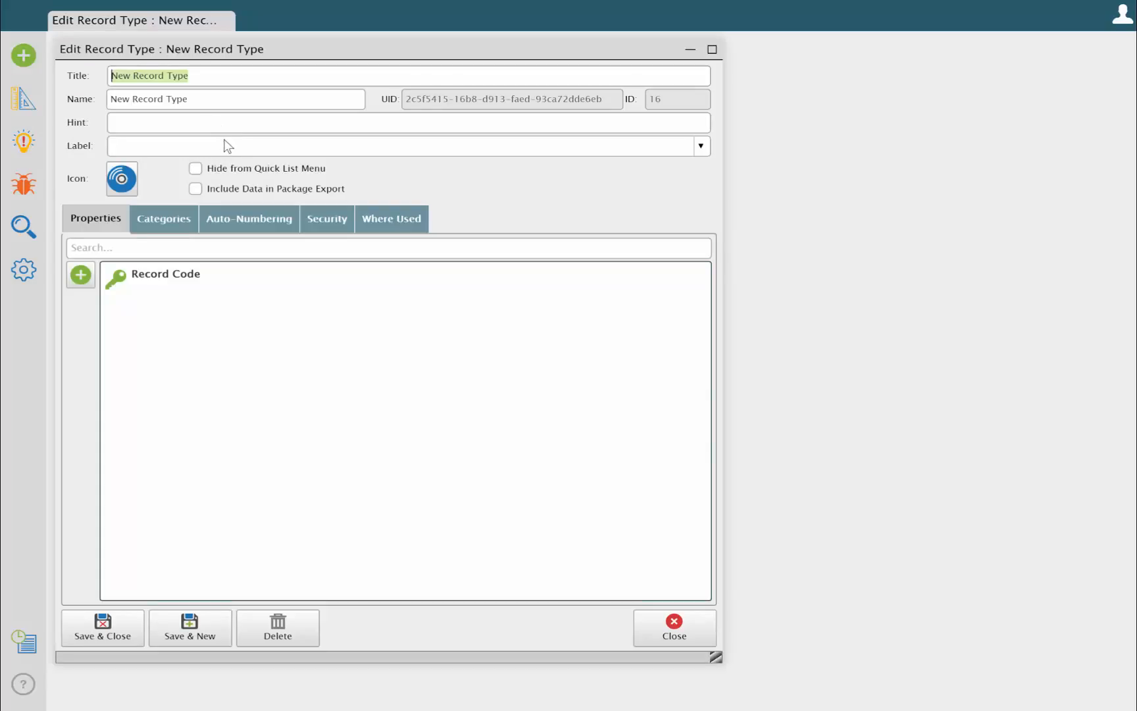
pyautogui.write('Employe')
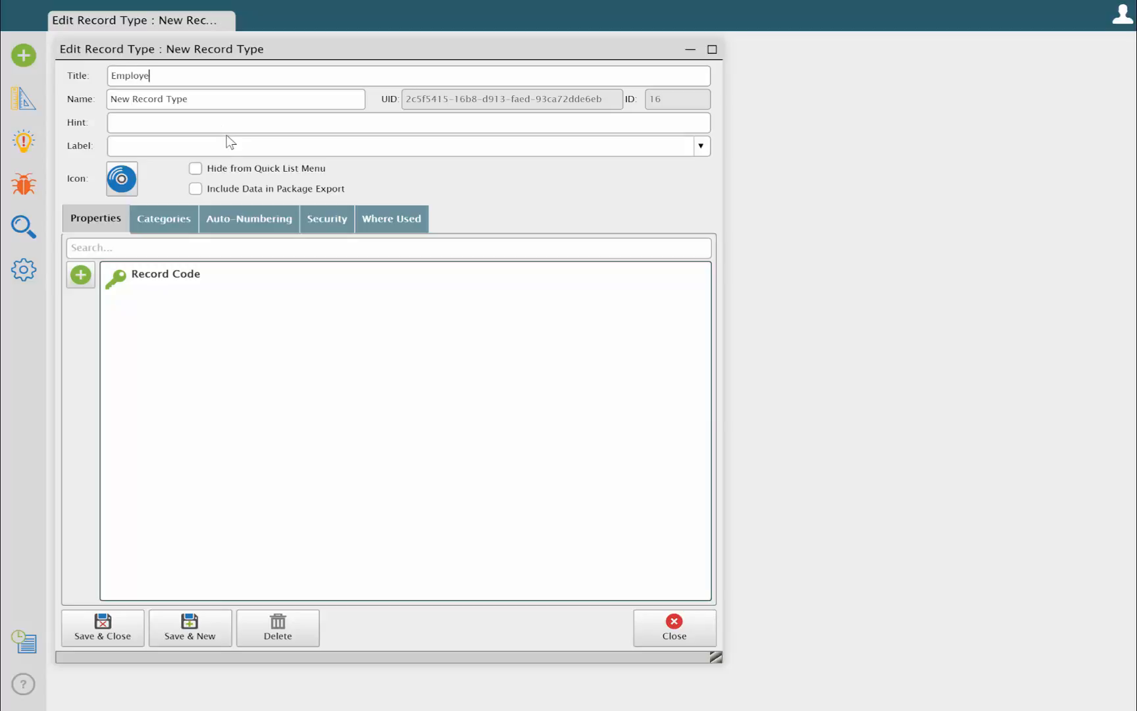
pyautogui.press('Tab')
pyautogui.press('Delete')
pyautogui.press('Delete')
pyautogui.press('Delete')
pyautogui.press('Delete')
pyautogui.press('Delete')
pyautogui.press('Delete')
pyautogui.press('Delete')
pyautogui.press('Delete')
pyautogui.press('Delete')
pyautogui.press('Delete')
pyautogui.press('Delete')
pyautogui.press('Delete')
pyautogui.press('Delete')
pyautogui.press('Delete')
# Set the Employee record type's icon to the plain blue person image.
pyautogui.click(122, 178)
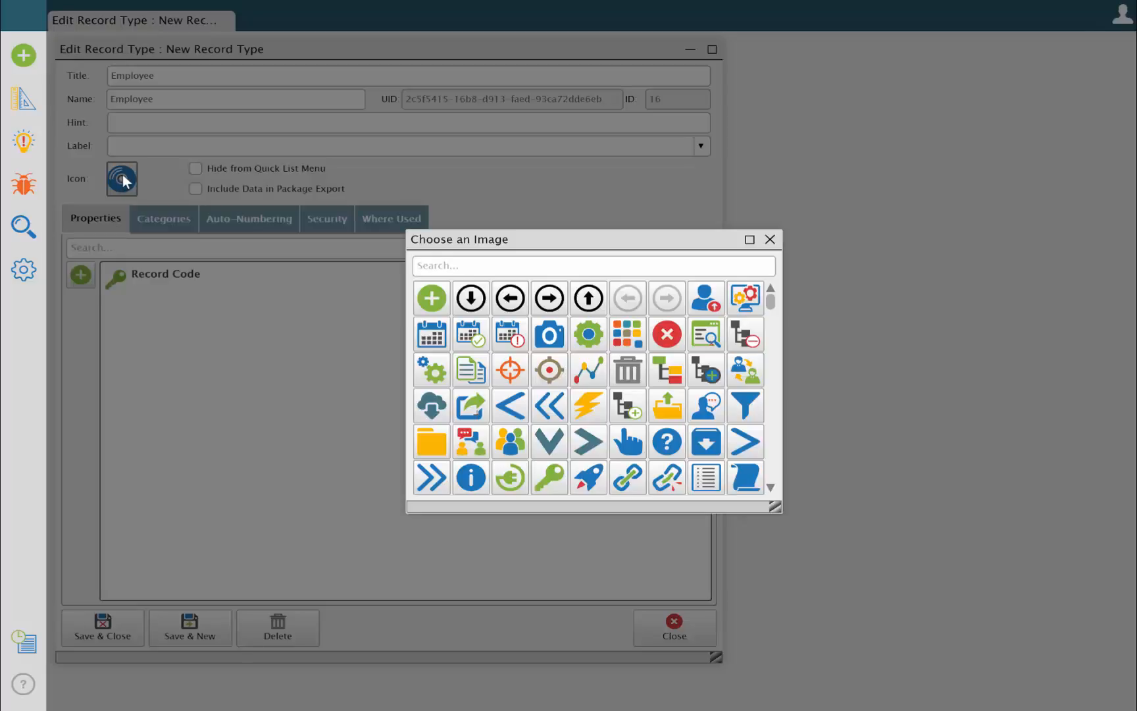
pyautogui.scroll(-2, 625, 348)
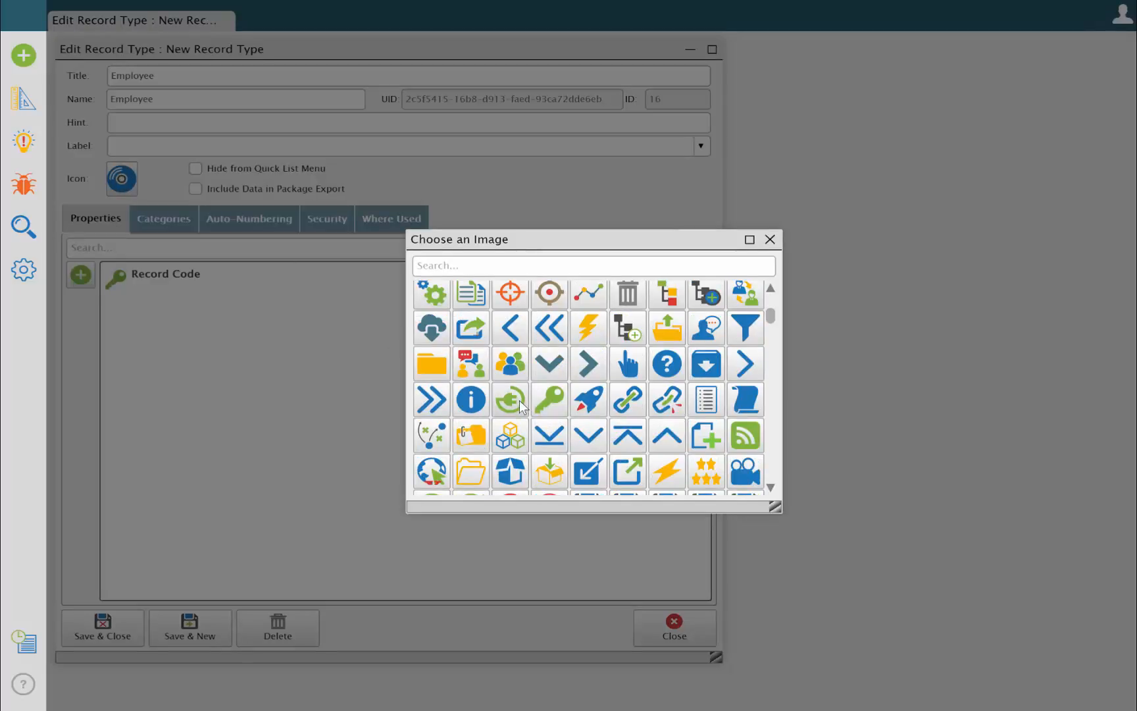
pyautogui.scroll(-2, 522, 407)
pyautogui.scroll(1, 522, 407)
pyautogui.scroll(-3, 522, 407)
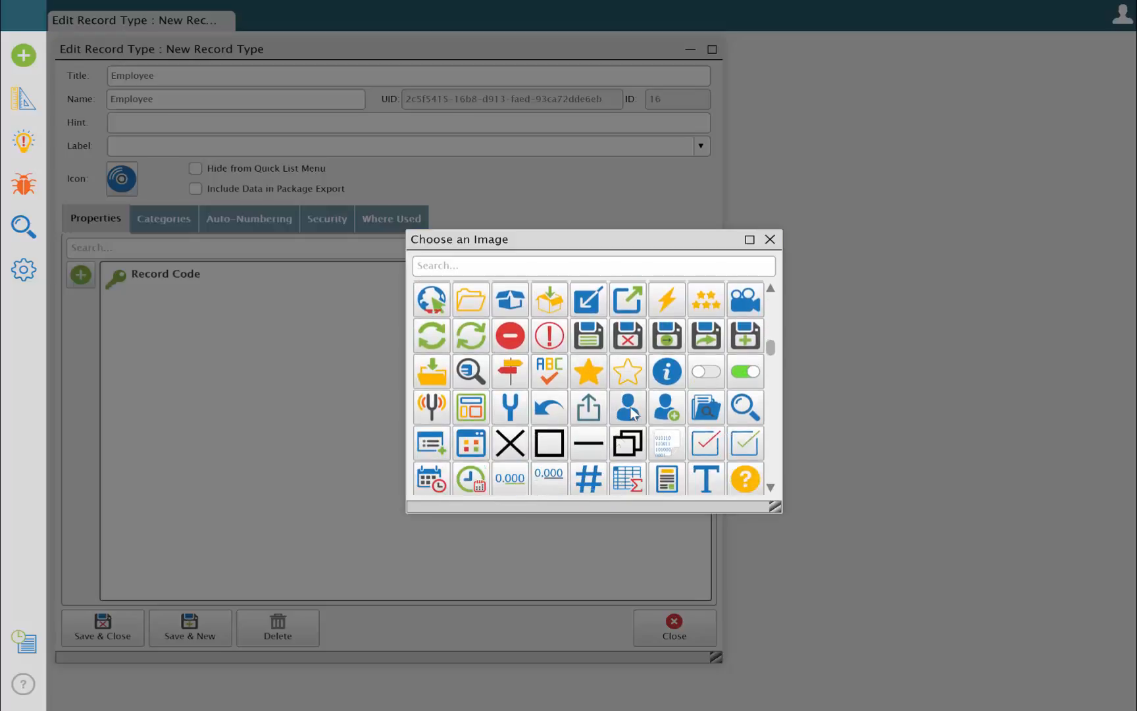
pyautogui.doubleClick(634, 413)
# Retitle the Record Code property as Employee ID and add the text properties Employee First Name and Employee Last Name.
pyautogui.doubleClick(148, 276)
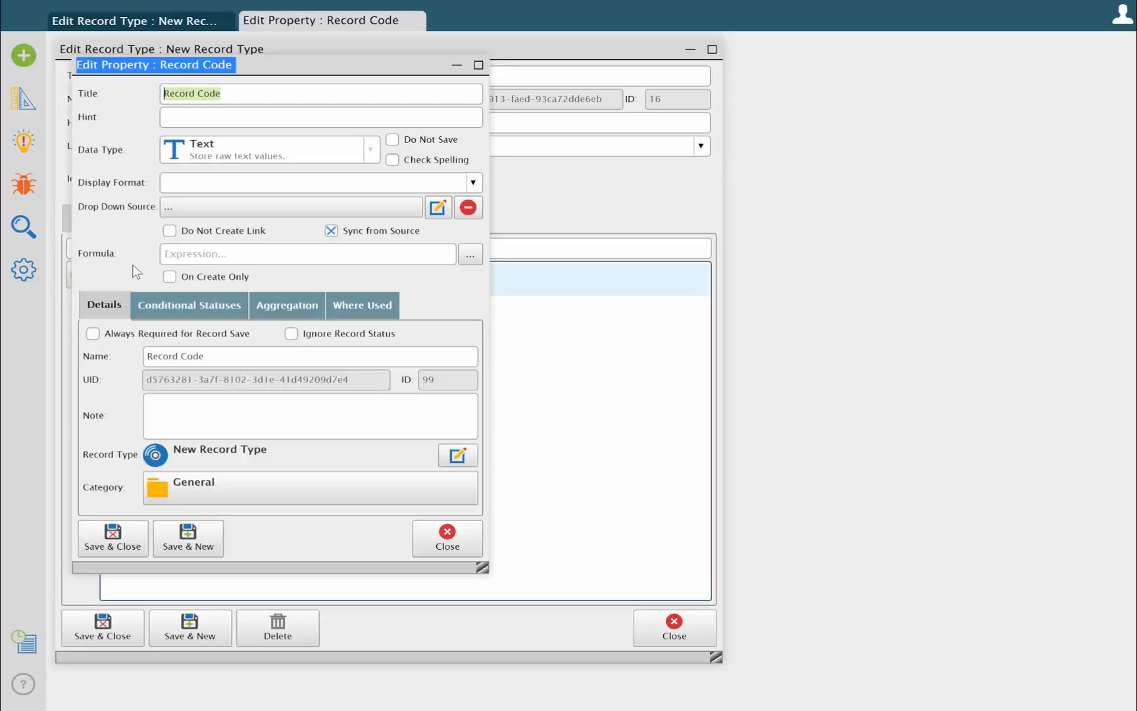
pyautogui.write('Employee First Name')
pyautogui.click(189, 544)
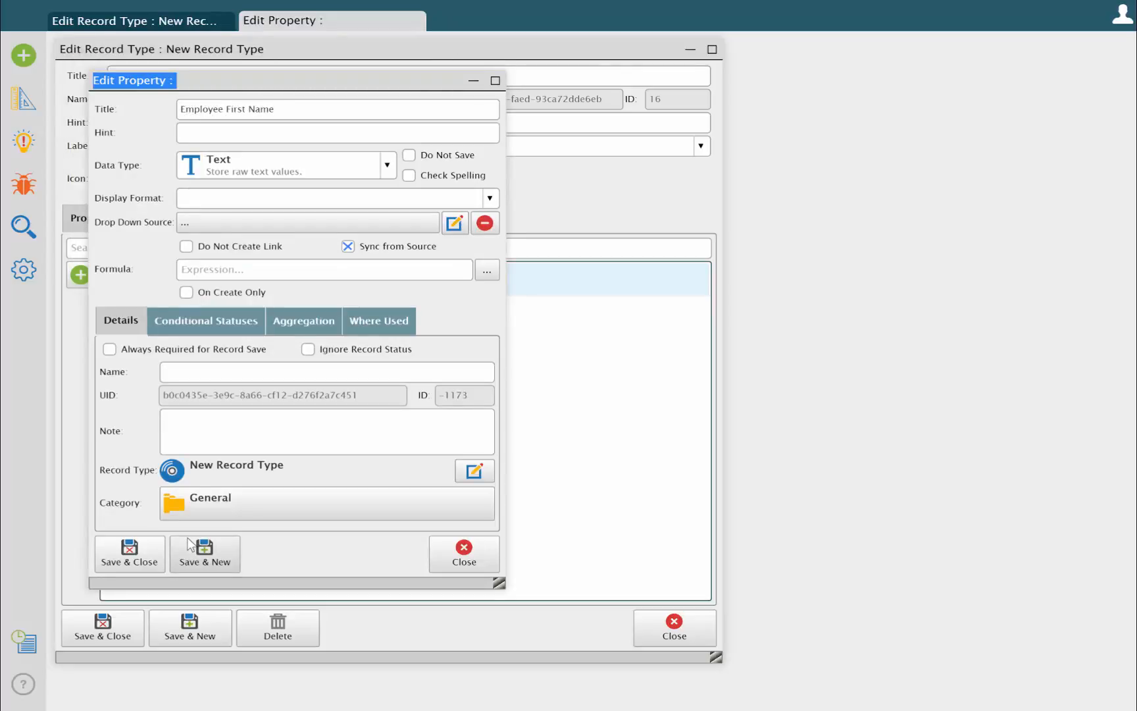
pyautogui.click(189, 544)
pyautogui.write('Employee L')
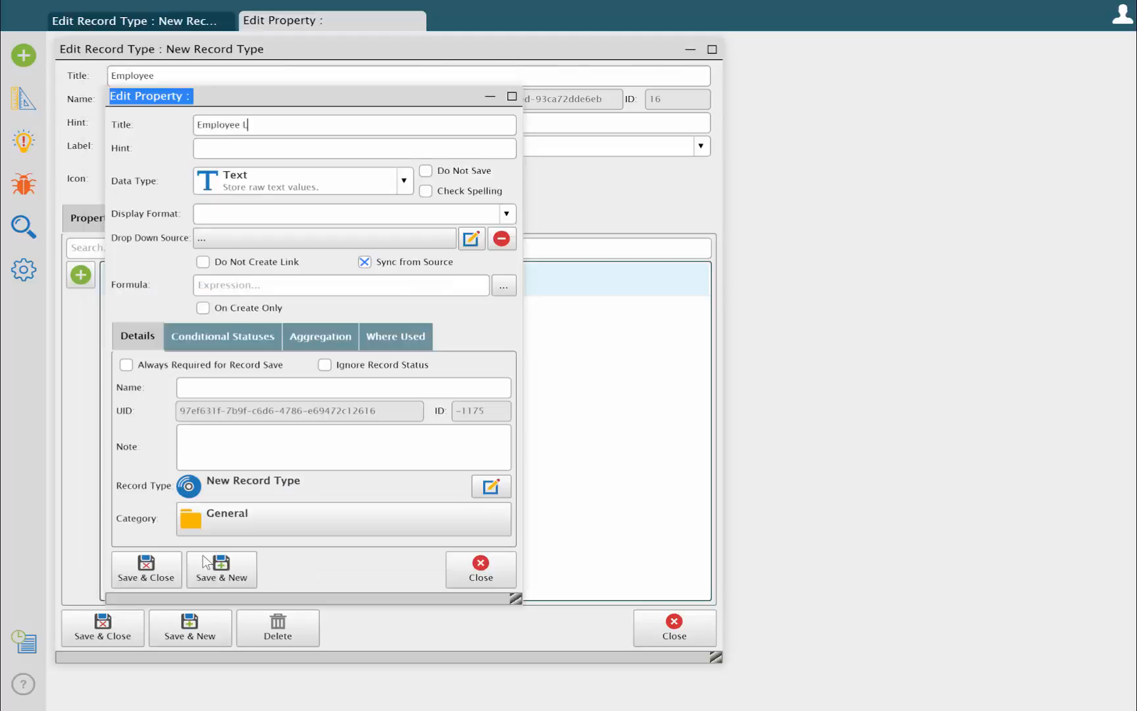
pyautogui.write('ast Name')
pyautogui.click(206, 563)
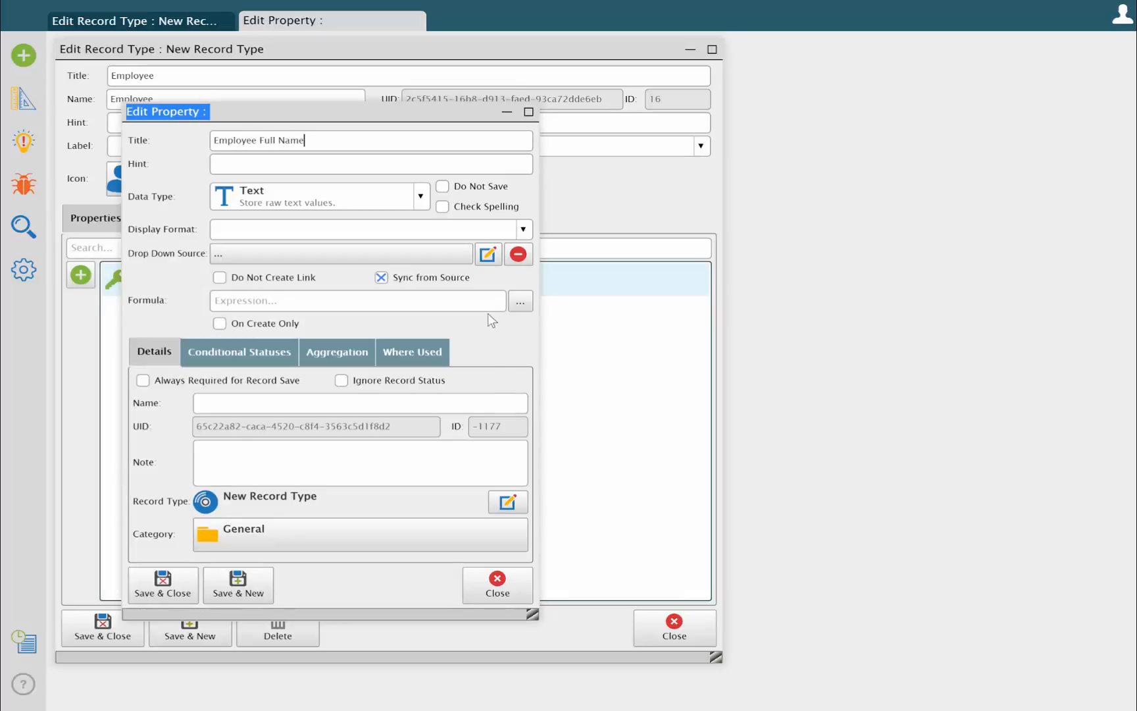
# Add an Employee Full Name text property with the formula [Employee First Name]+' '+[Employee Last Name] and Do Not Save enabled.
pyautogui.click(520, 301)
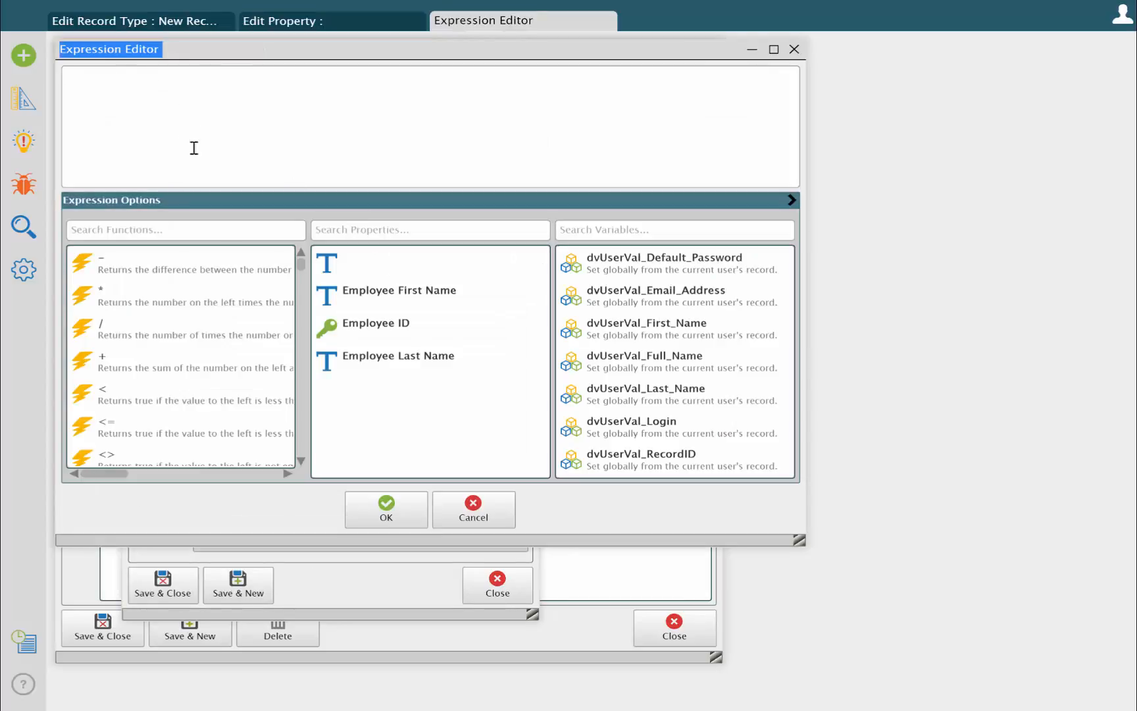
pyautogui.doubleClick(374, 296)
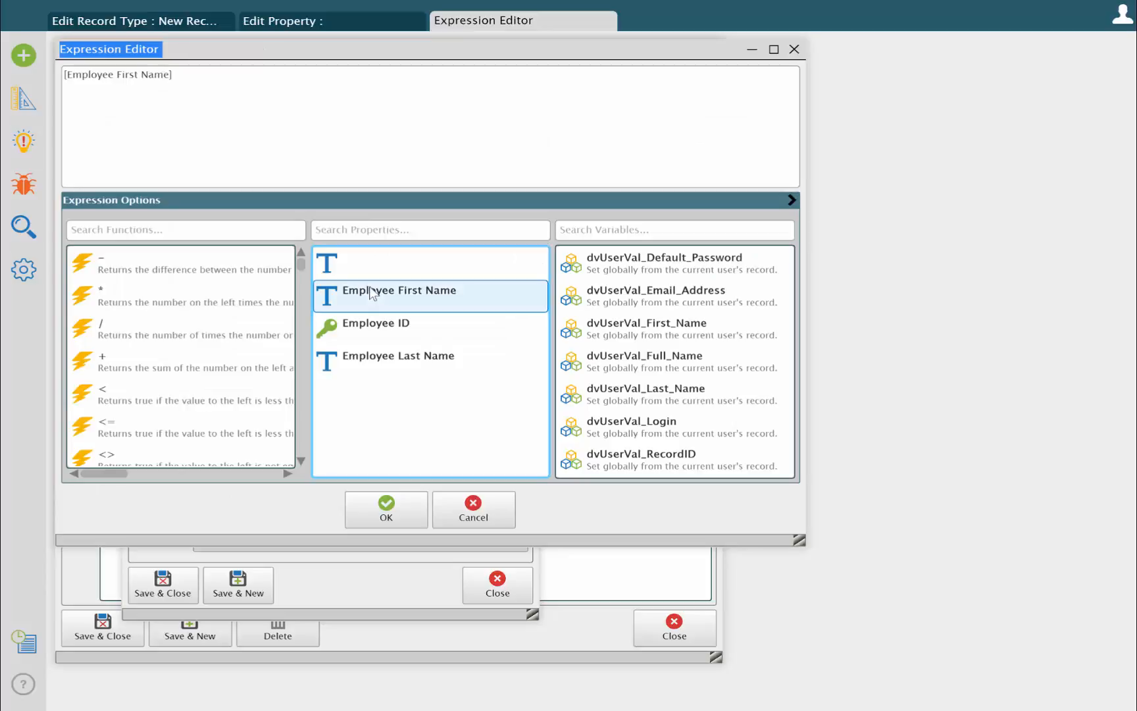
pyautogui.doubleClick(103, 366)
pyautogui.write("' '")
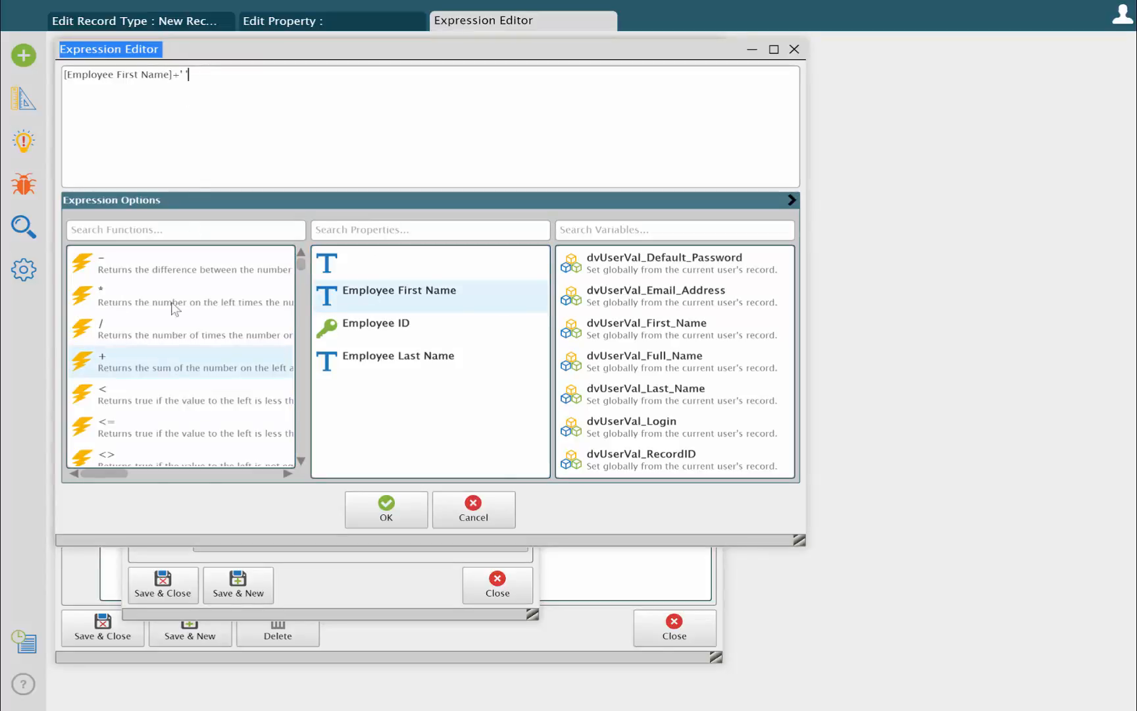
pyautogui.doubleClick(168, 368)
pyautogui.doubleClick(389, 365)
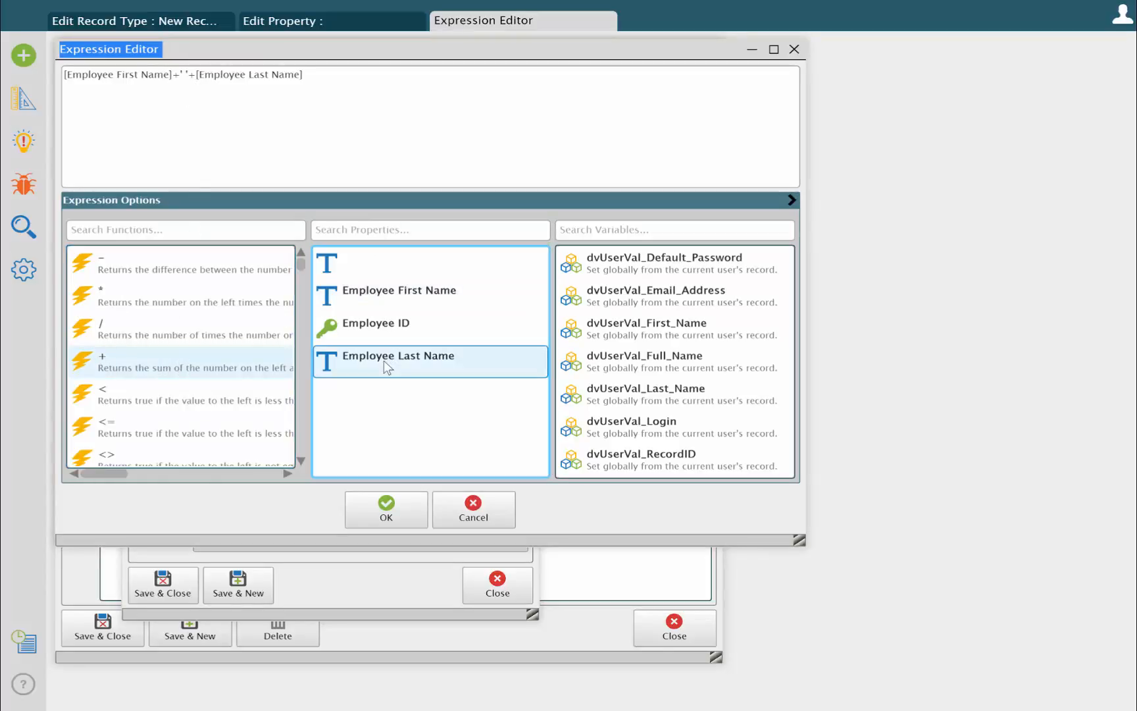
pyautogui.click(387, 511)
pyautogui.click(442, 186)
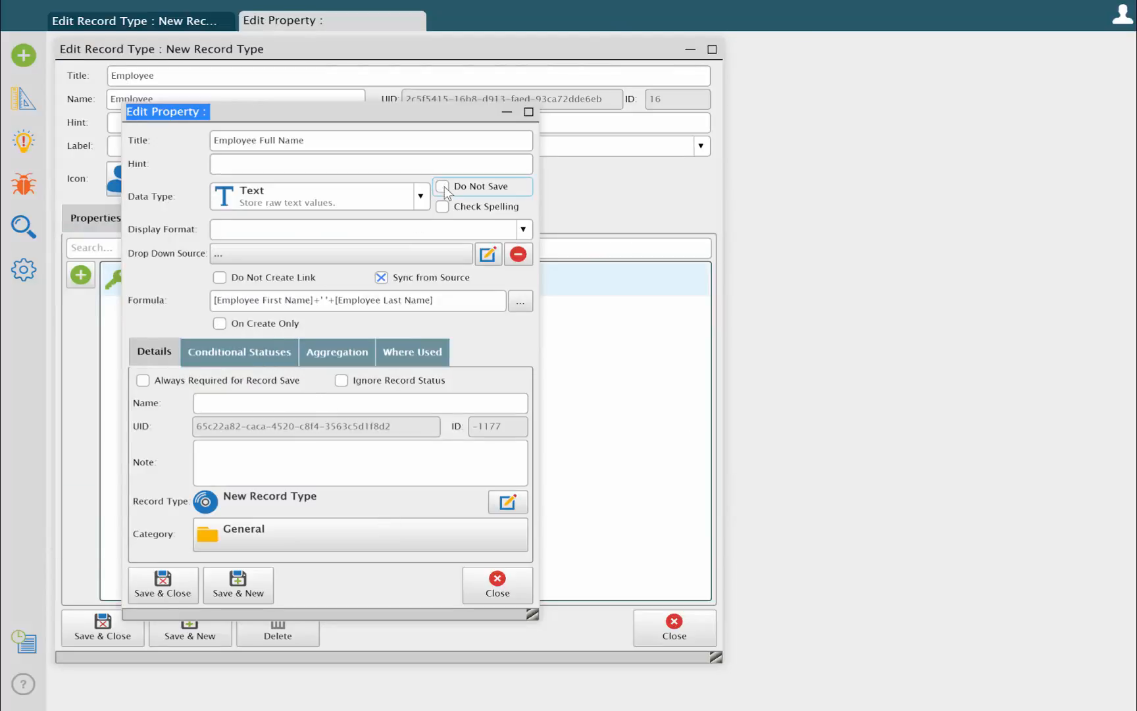
pyautogui.click(228, 587)
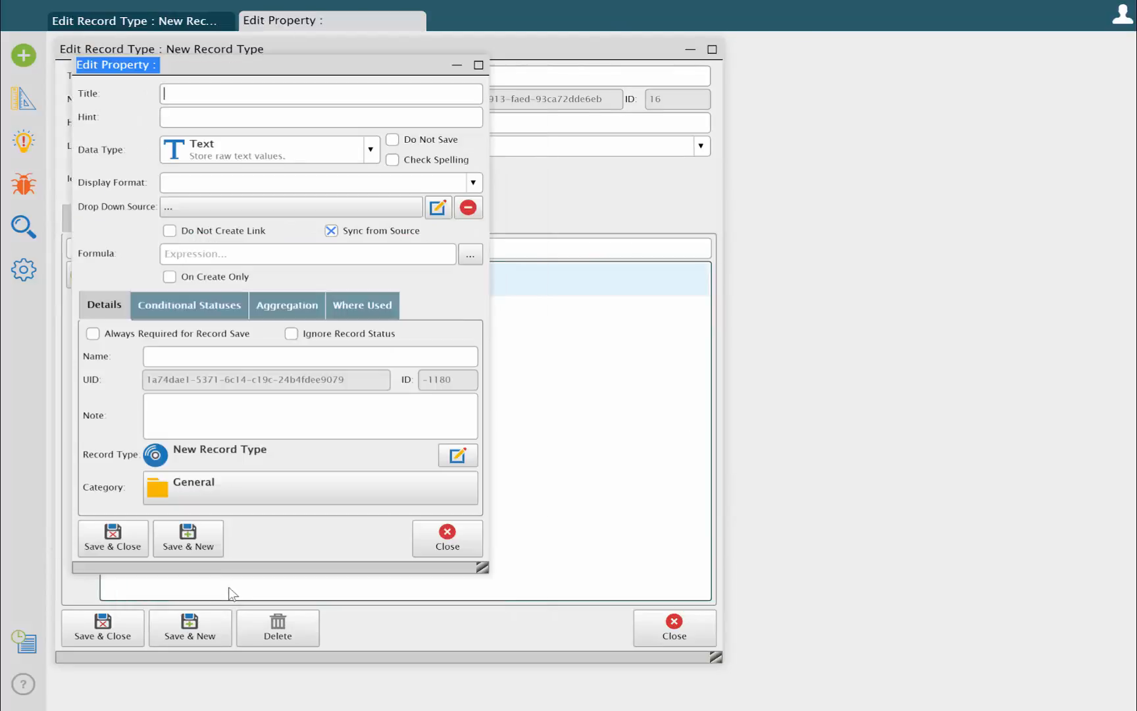
# Add the text properties Department, Job Title and Location to the Employee record type.
pyautogui.write('Department')
pyautogui.click(201, 536)
pyautogui.write('Job Title')
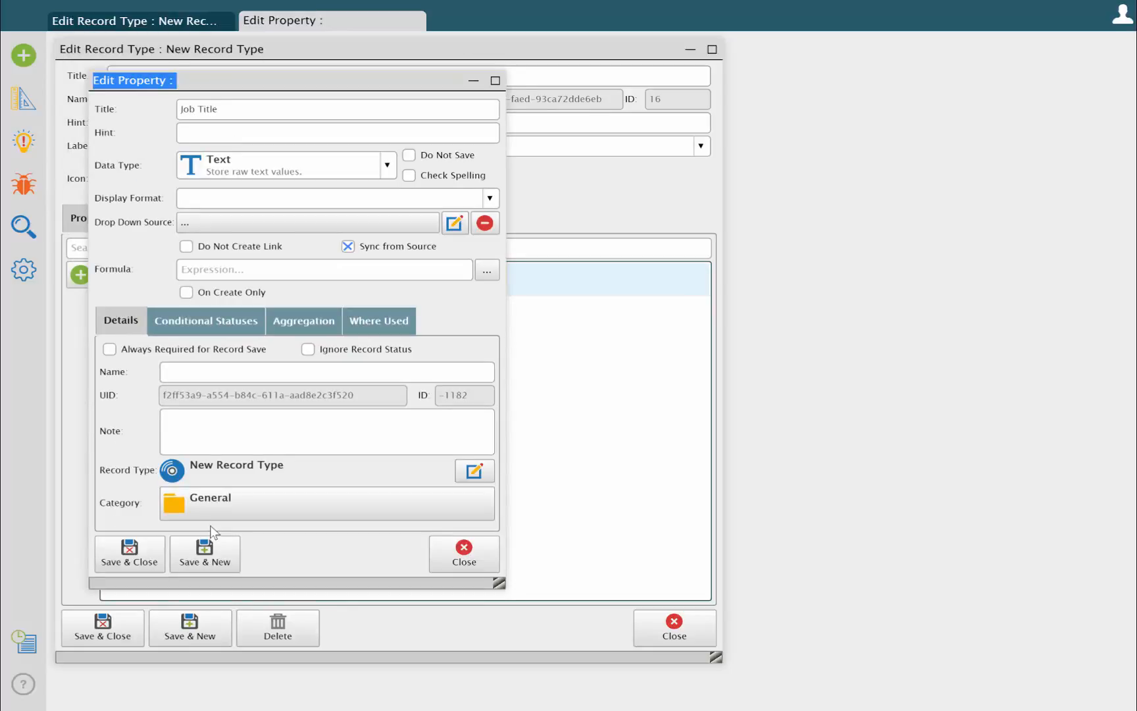
pyautogui.click(219, 556)
pyautogui.write('Lo')
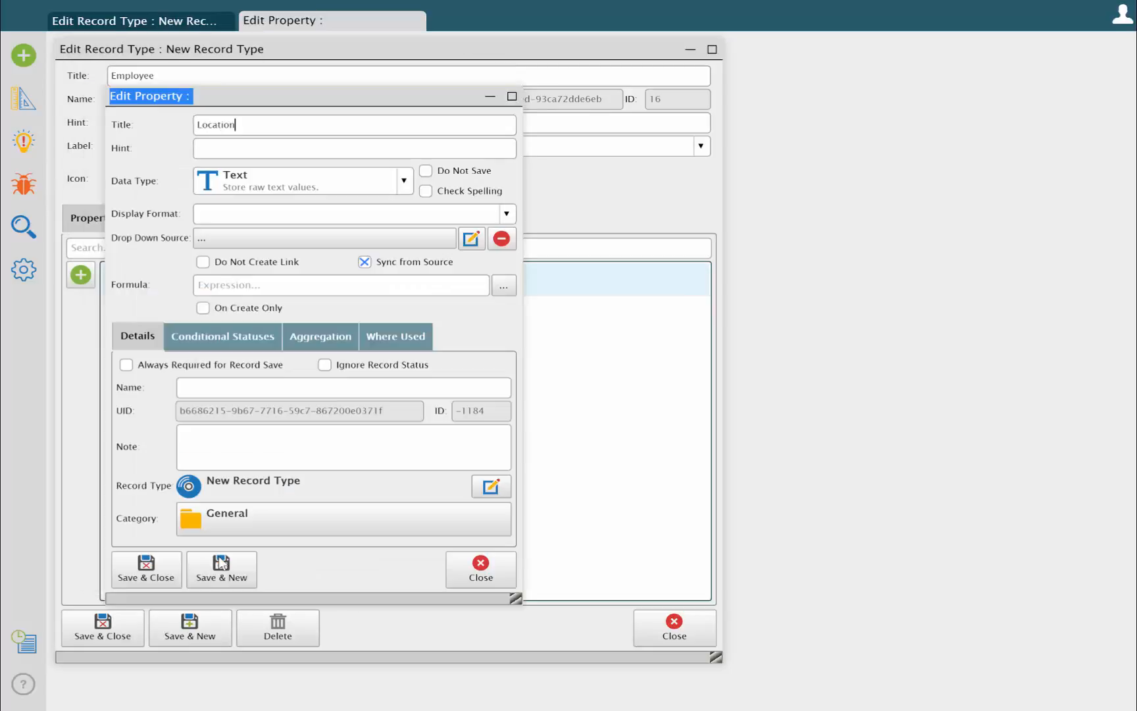
pyautogui.write('cation')
pyautogui.click(222, 565)
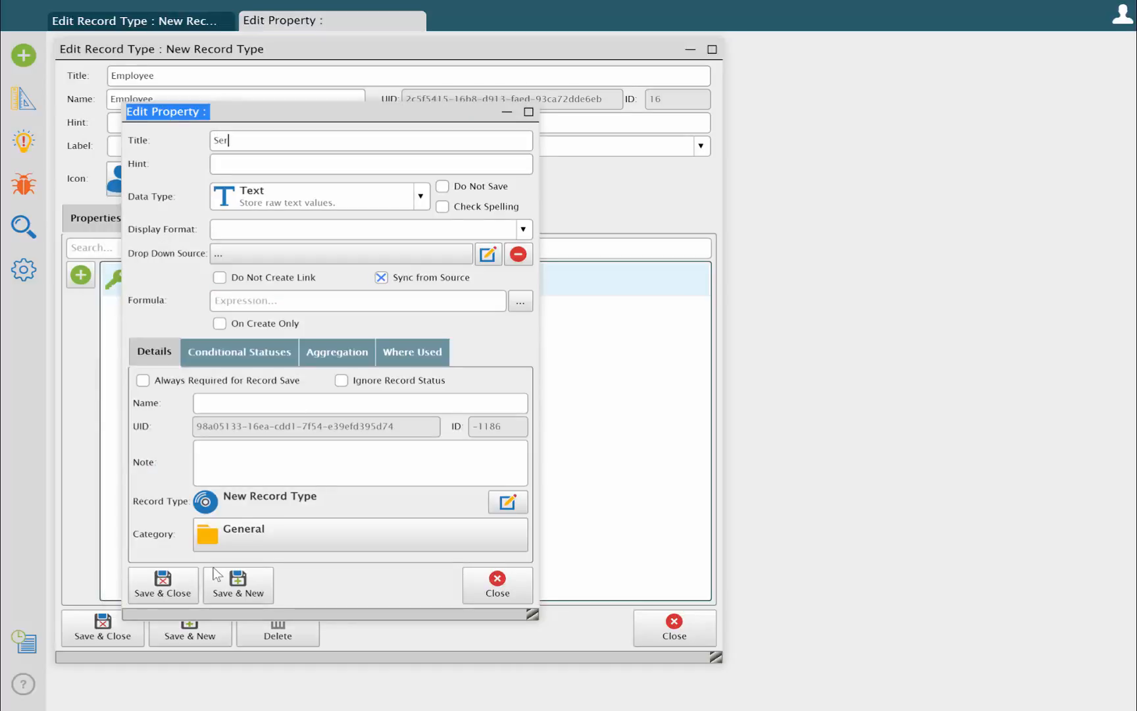
# Add a Serial # property with the Integer data type.
pyautogui.click(280, 197)
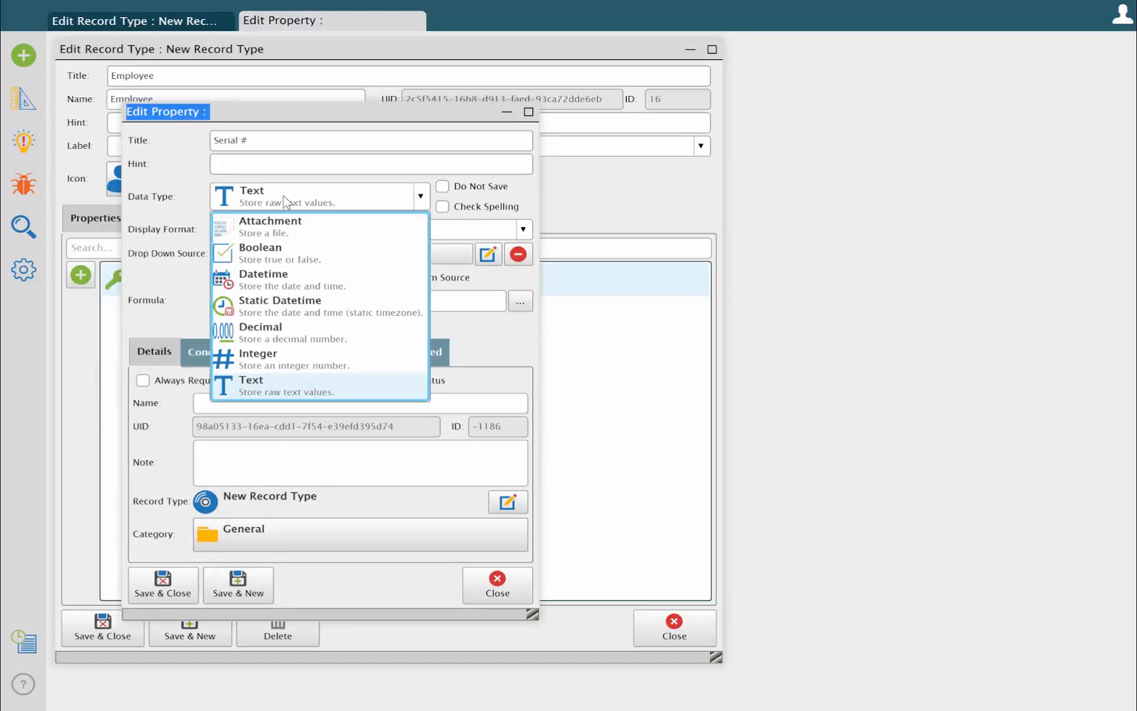
pyautogui.click(272, 353)
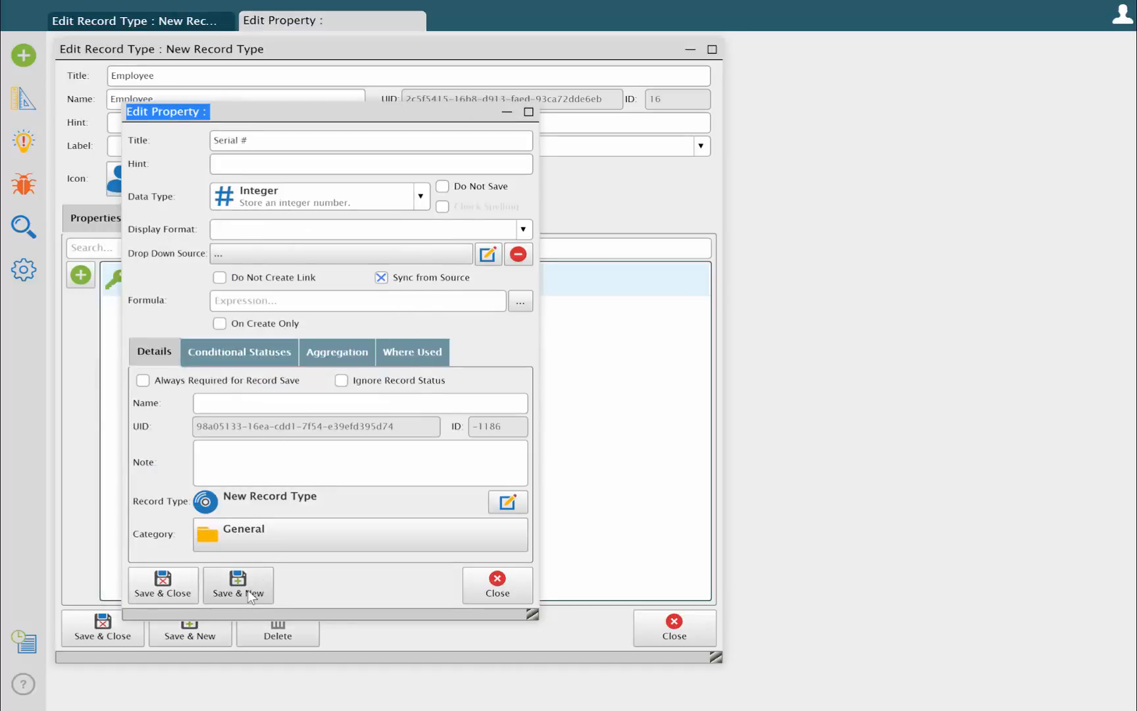
pyautogui.click(246, 584)
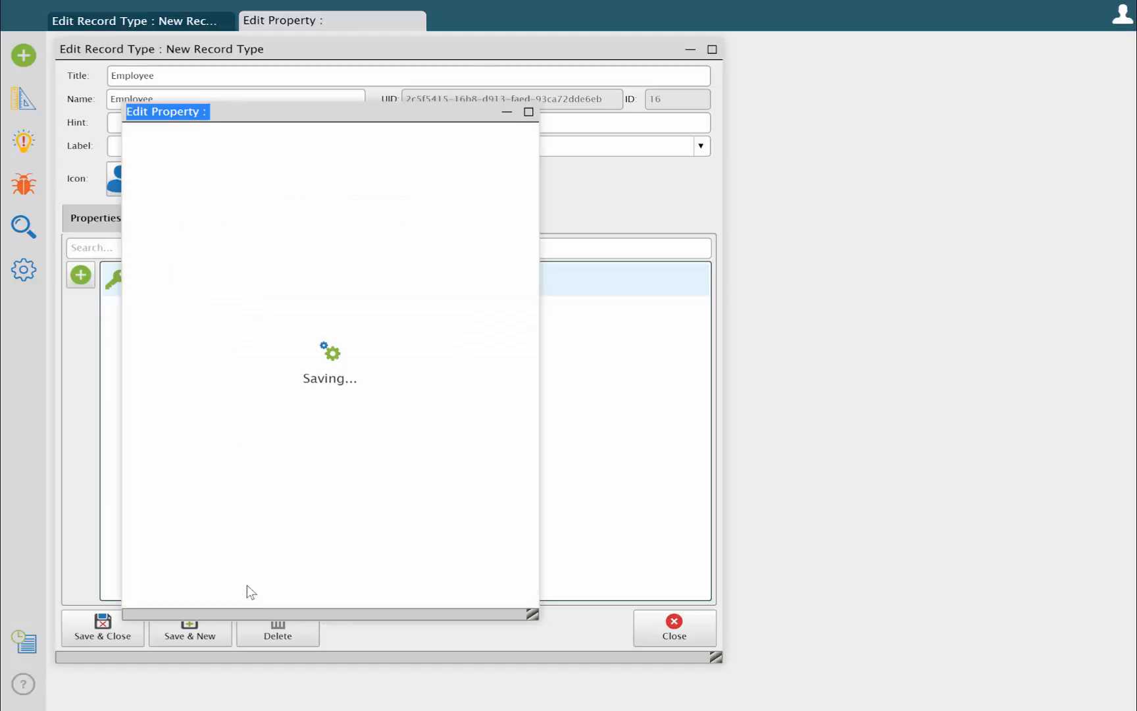
# Add a Created By text property whose formula uses the dvUserVal_Full_Name variable, calculated on create only.
pyautogui.write('Created By')
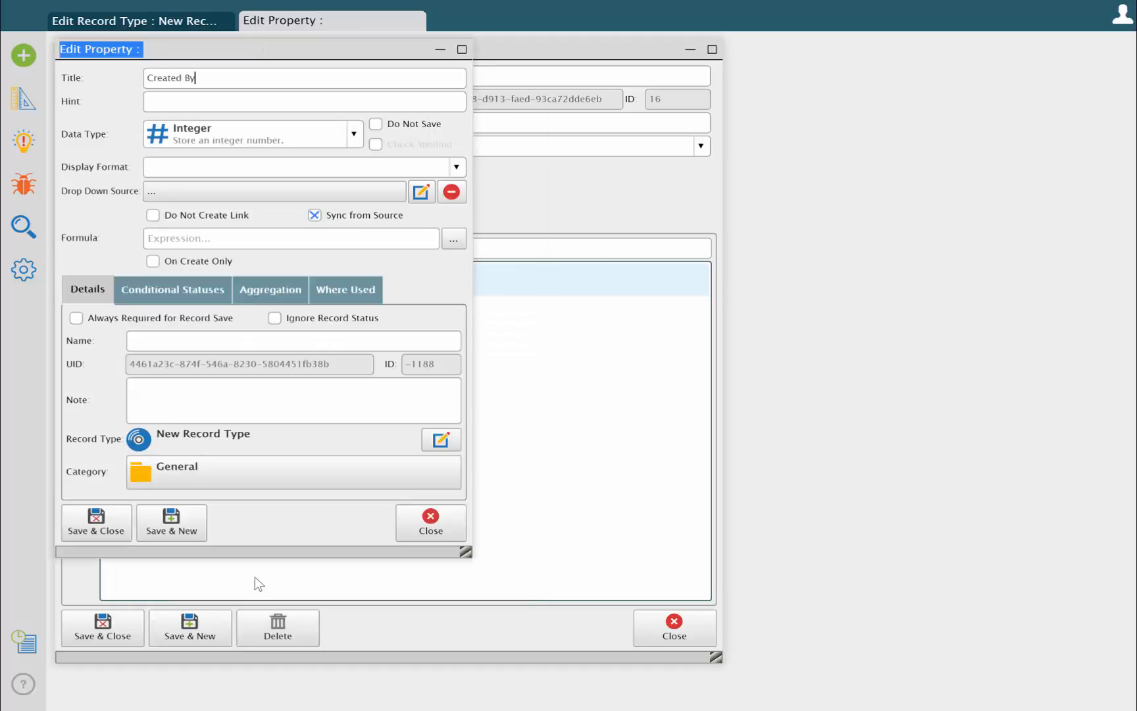
pyautogui.click(299, 138)
pyautogui.click(197, 319)
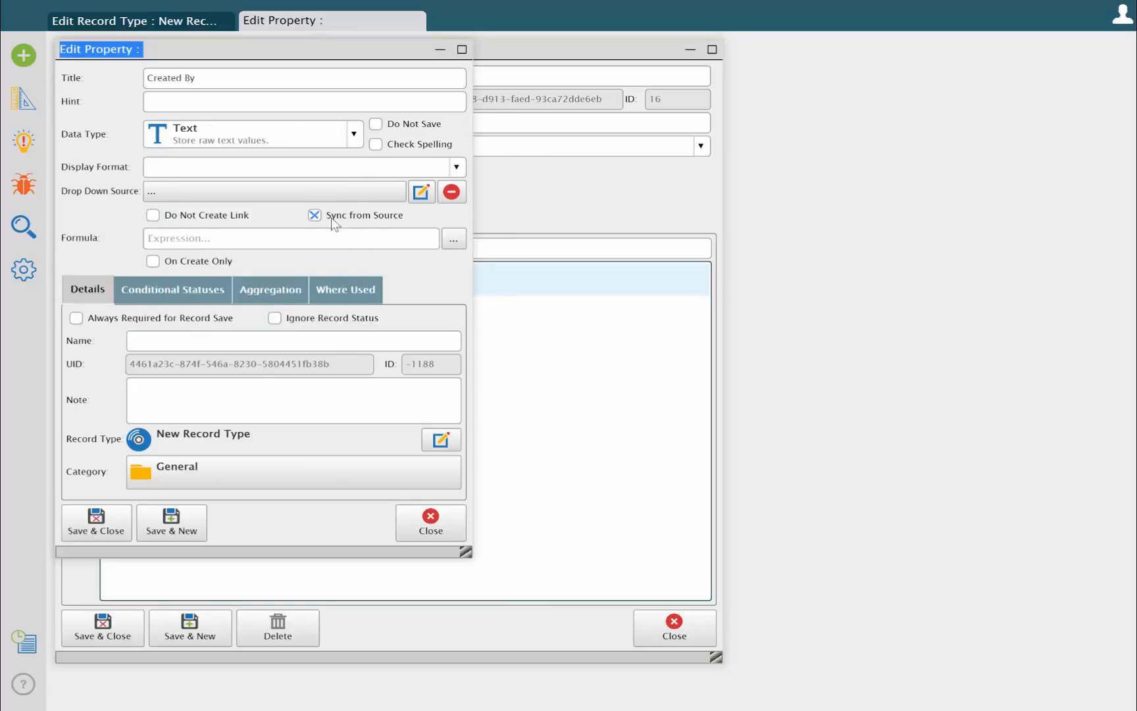
pyautogui.click(454, 239)
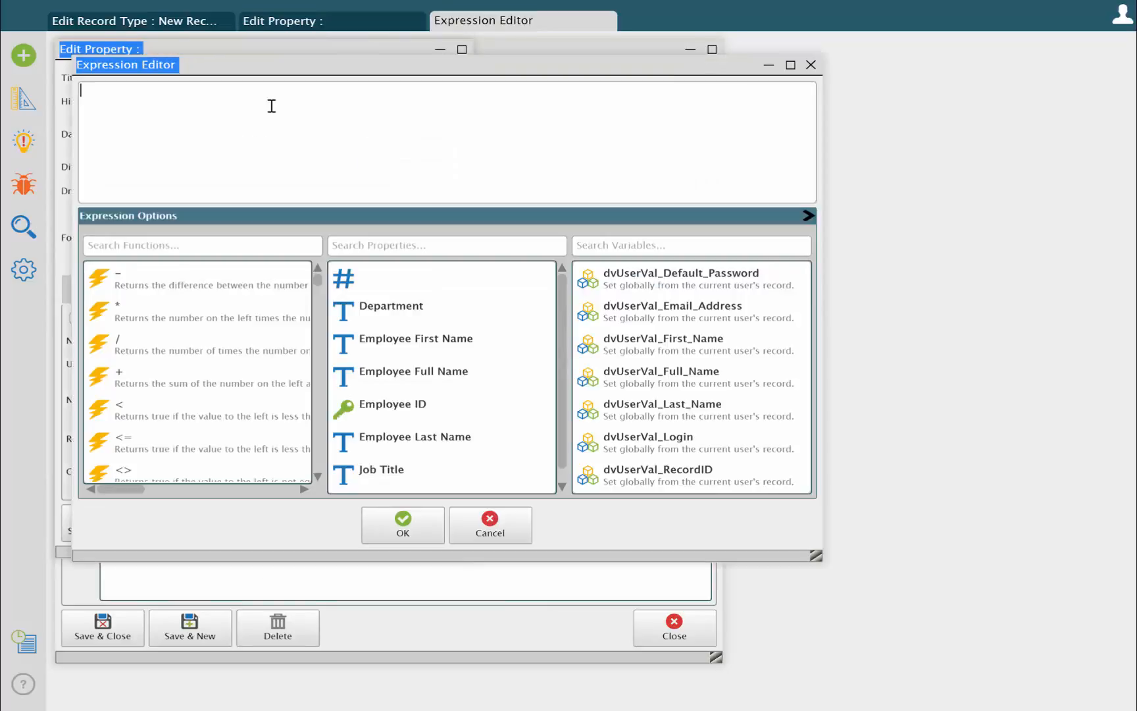
pyautogui.doubleClick(637, 375)
pyautogui.click(382, 531)
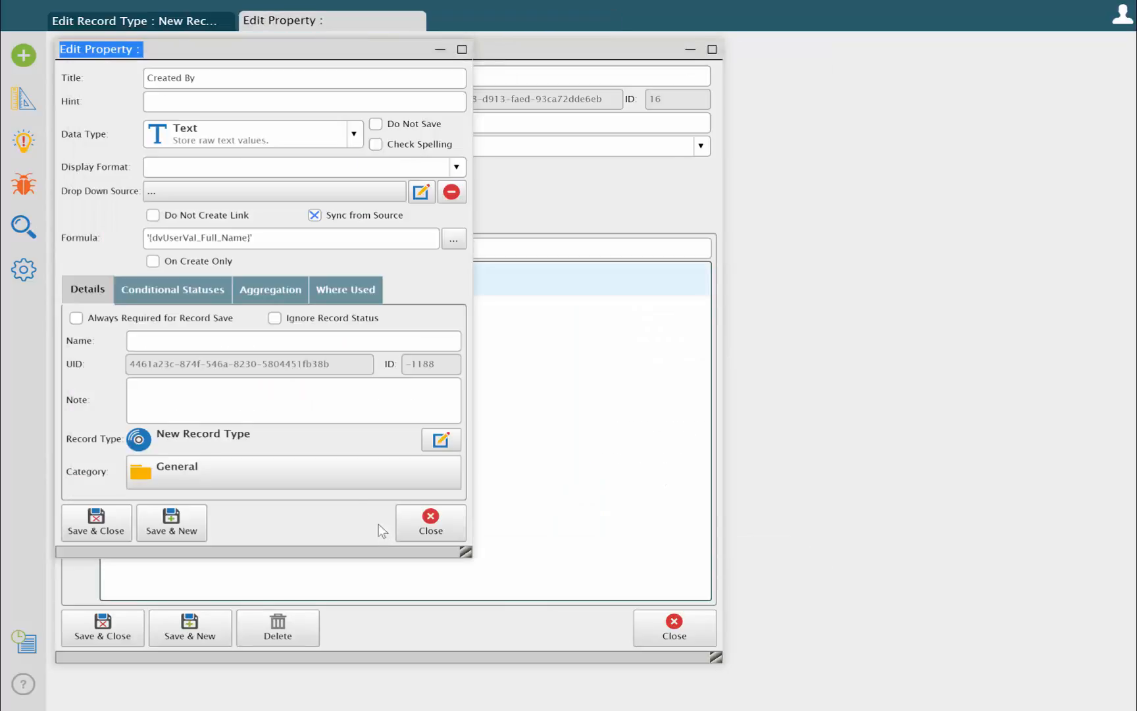
pyautogui.click(182, 262)
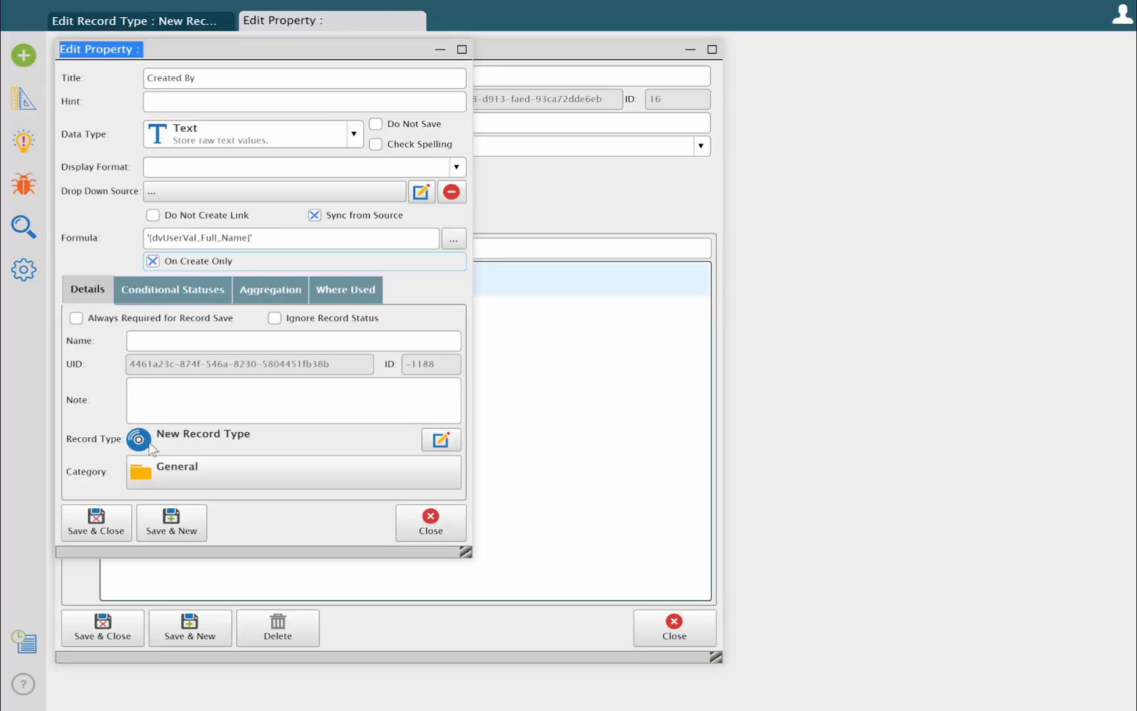
pyautogui.click(164, 530)
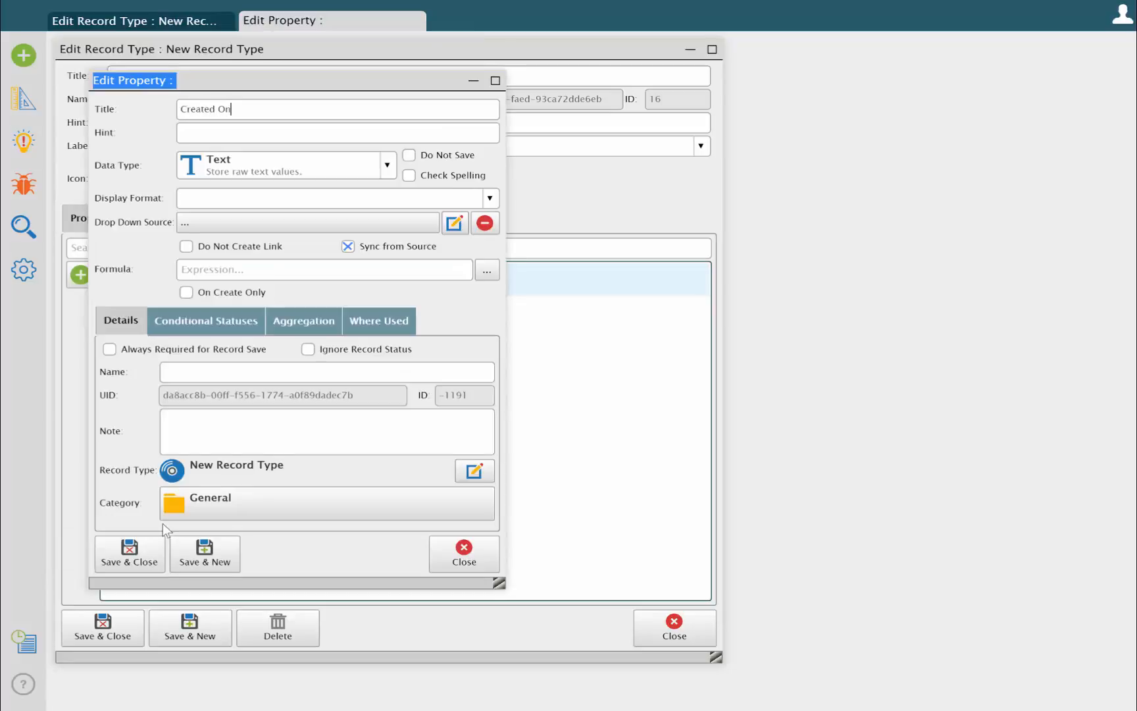
# Add a Created On Datetime property in the long 'dddd, MMMM d, yyyy' format, with the formula Now() calculated on create only.
pyautogui.click(283, 172)
pyautogui.click(248, 247)
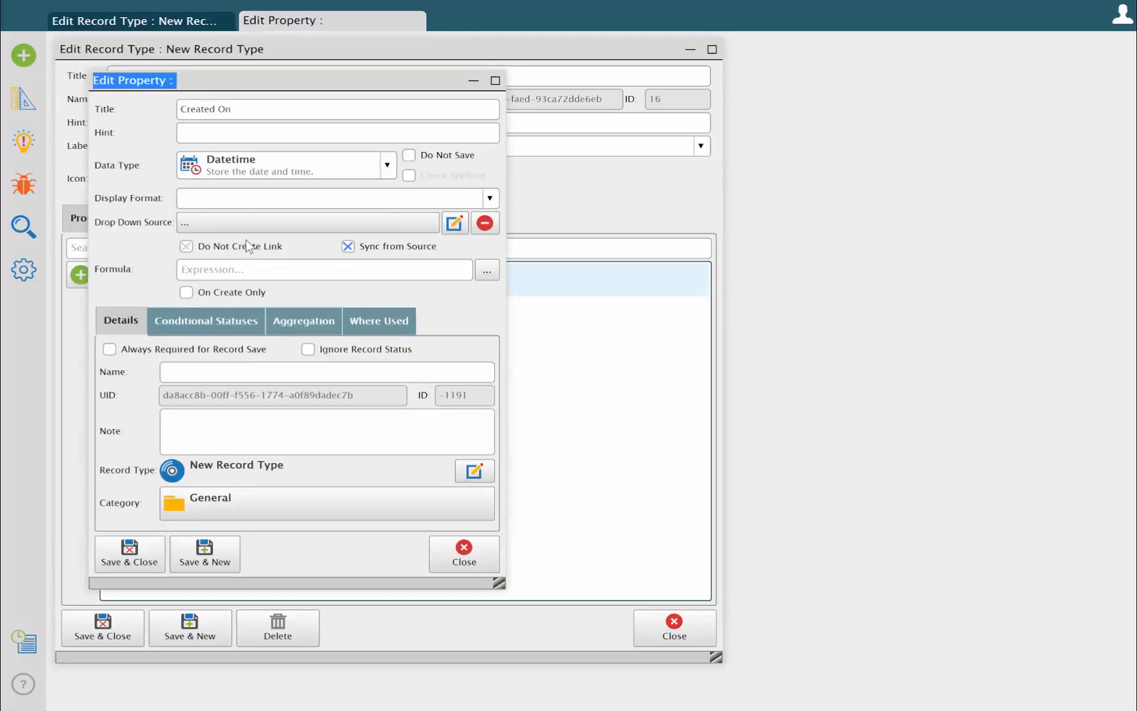
pyautogui.click(469, 198)
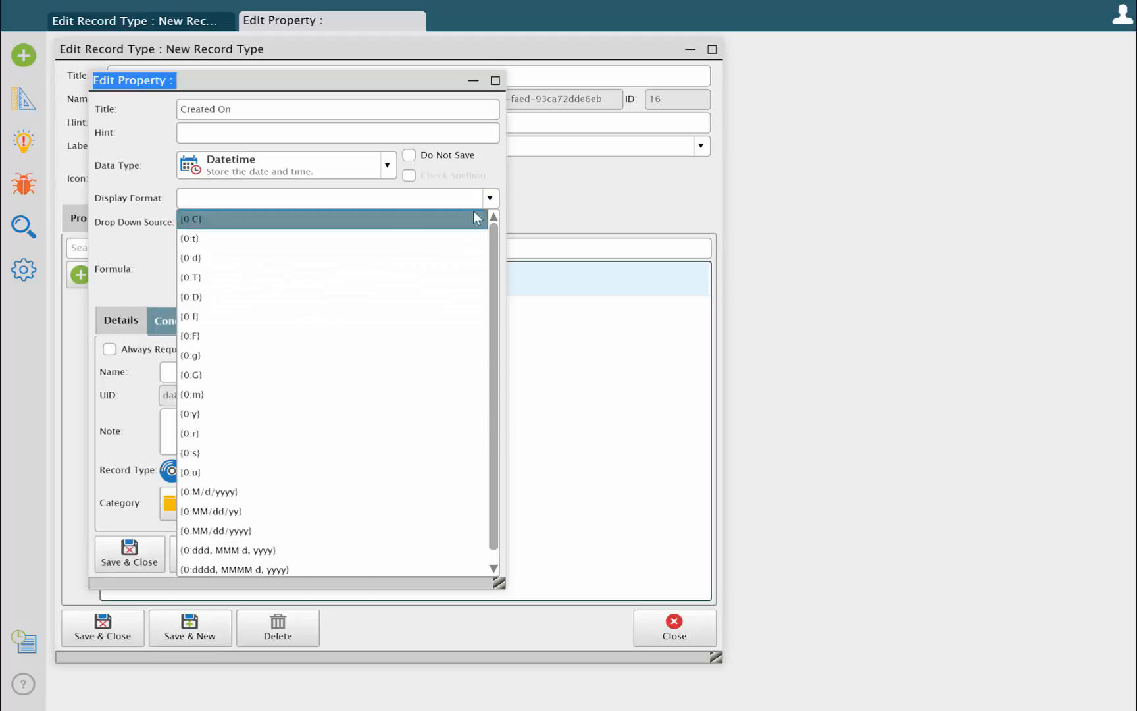
pyautogui.click(365, 569)
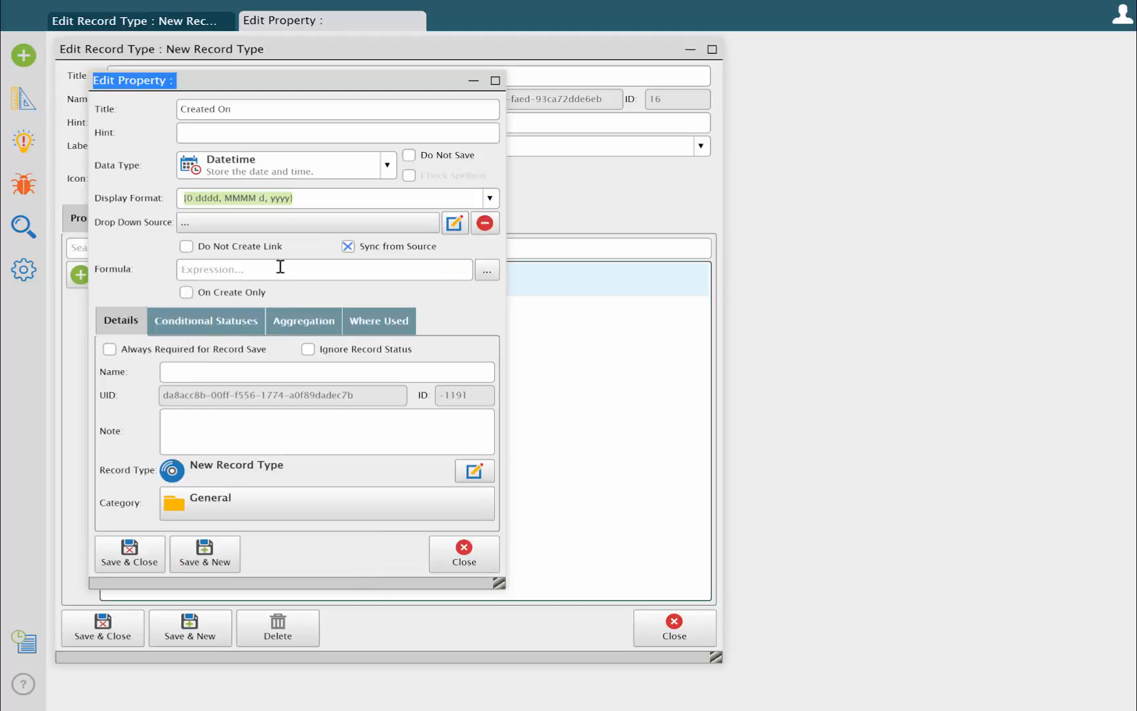
pyautogui.click(281, 267)
pyautogui.write('Now(')
pyautogui.click(186, 292)
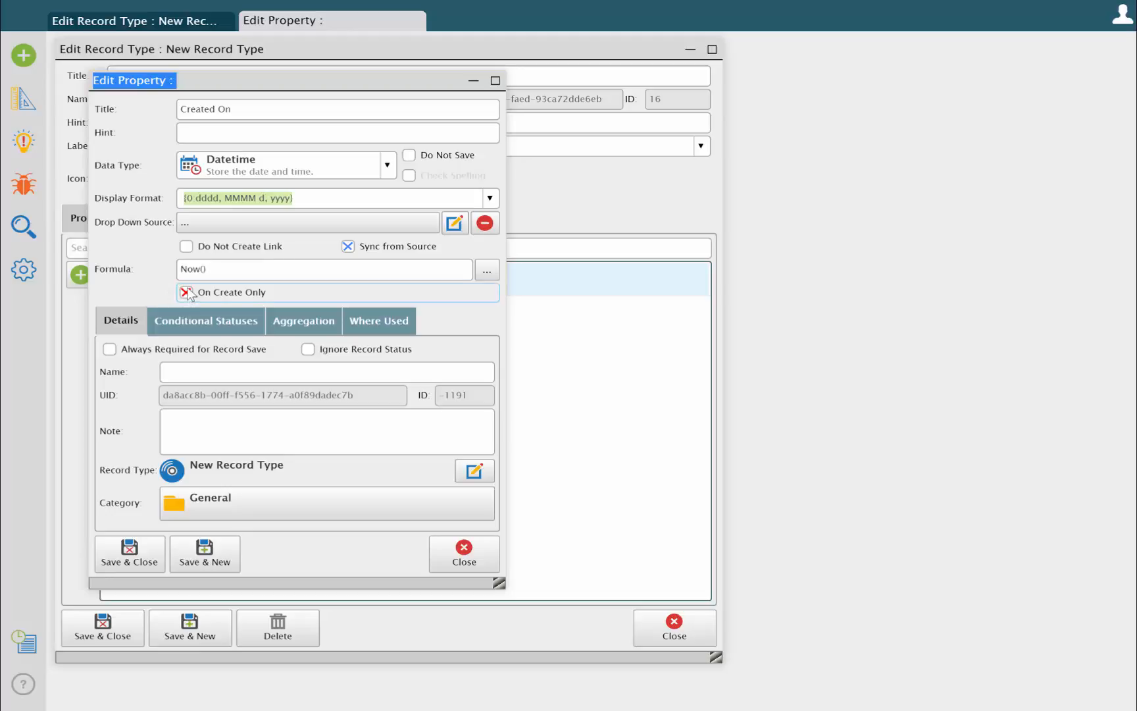
pyautogui.click(122, 563)
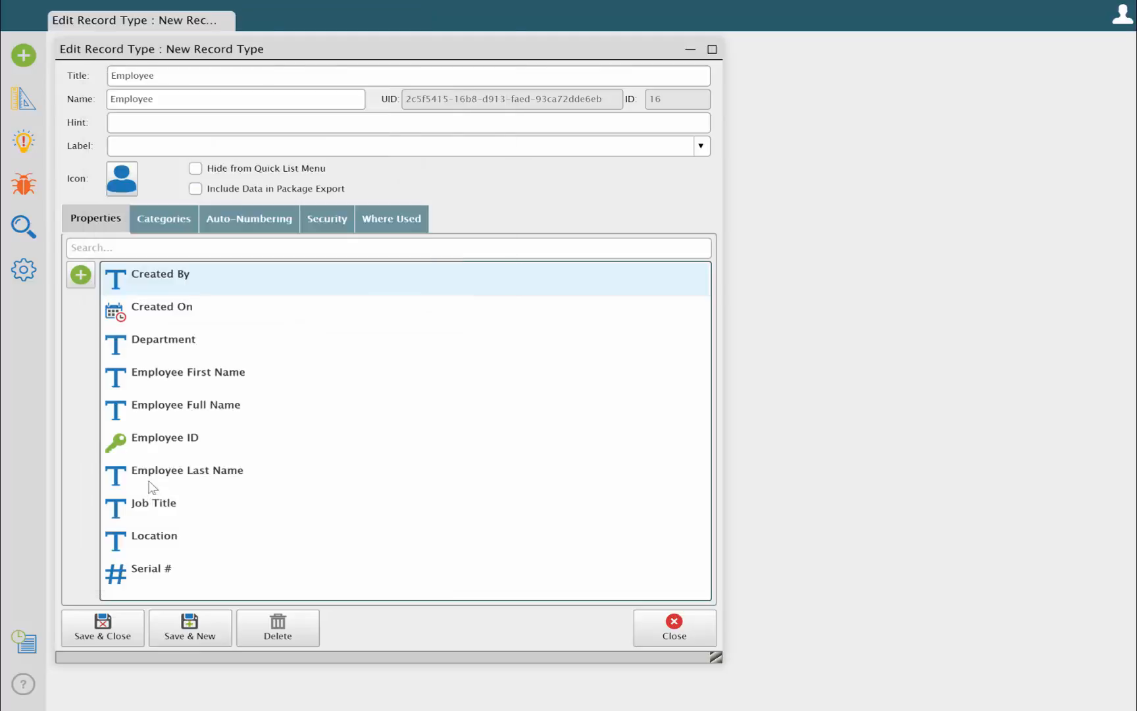
# Select Serial # as the Employee record type's auto-number property and return to the property list.
pyautogui.click(240, 221)
pyautogui.click(210, 295)
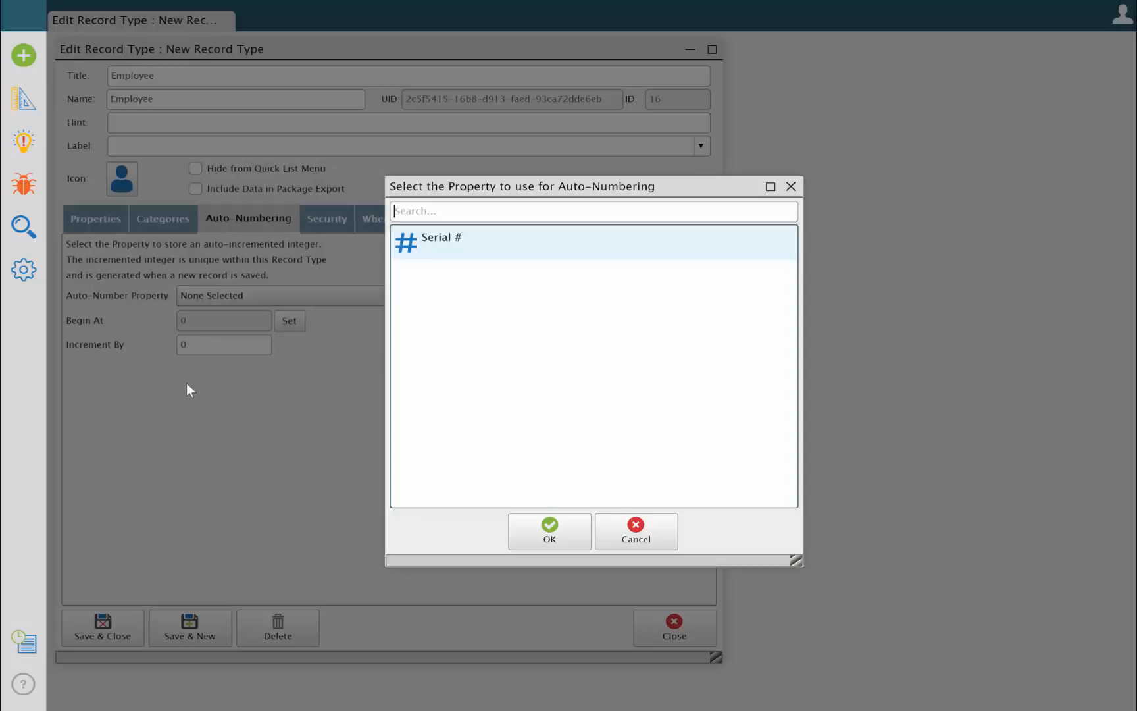
pyautogui.click(426, 264)
pyautogui.click(545, 534)
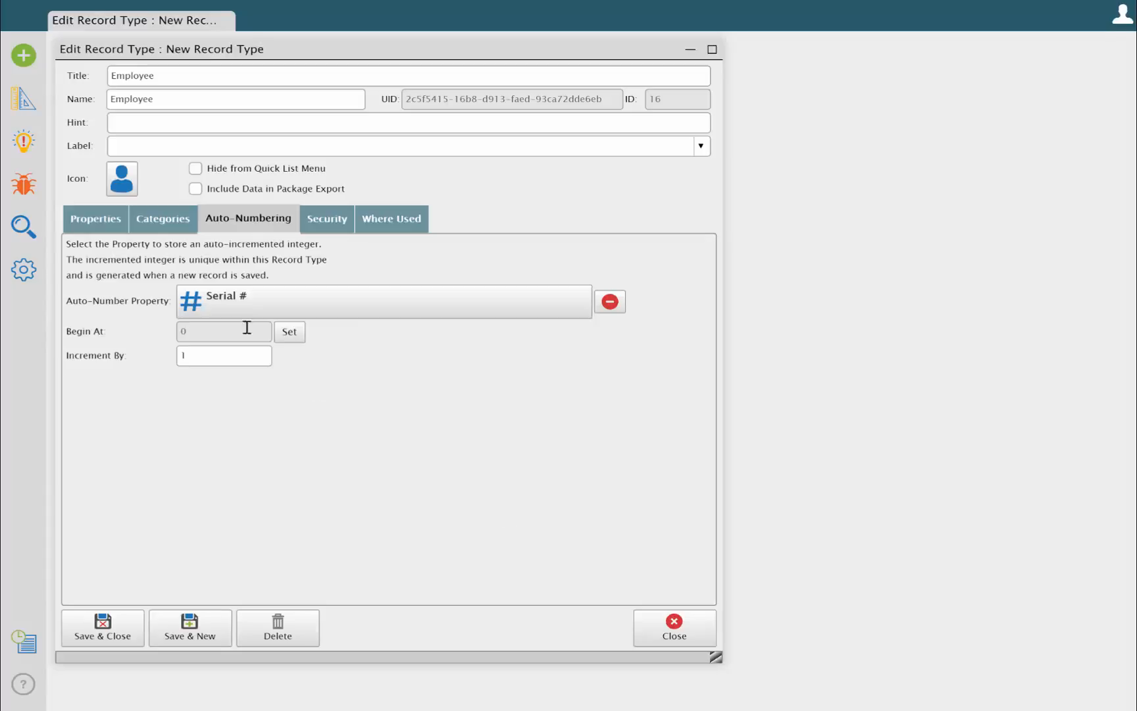
pyautogui.click(81, 223)
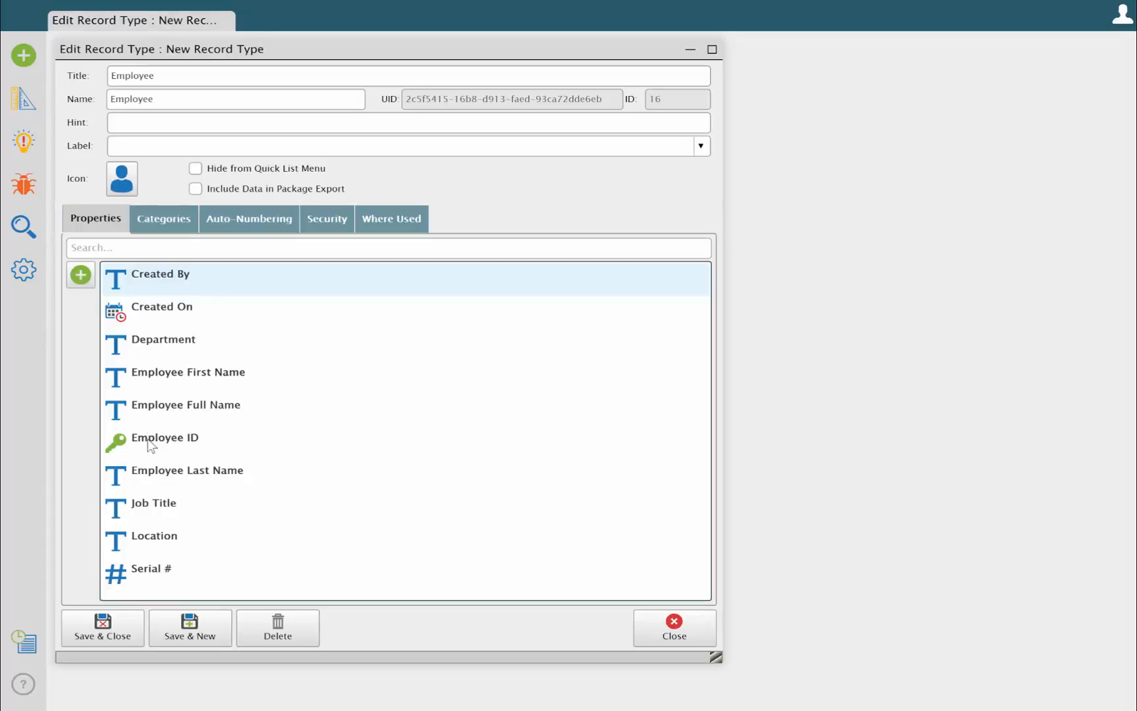
# Give the Employee ID property the formula 'E-' + PadLeft ([Serial #], 5, '0'), calculated on create only, and save the Employee record type.
pyautogui.doubleClick(148, 440)
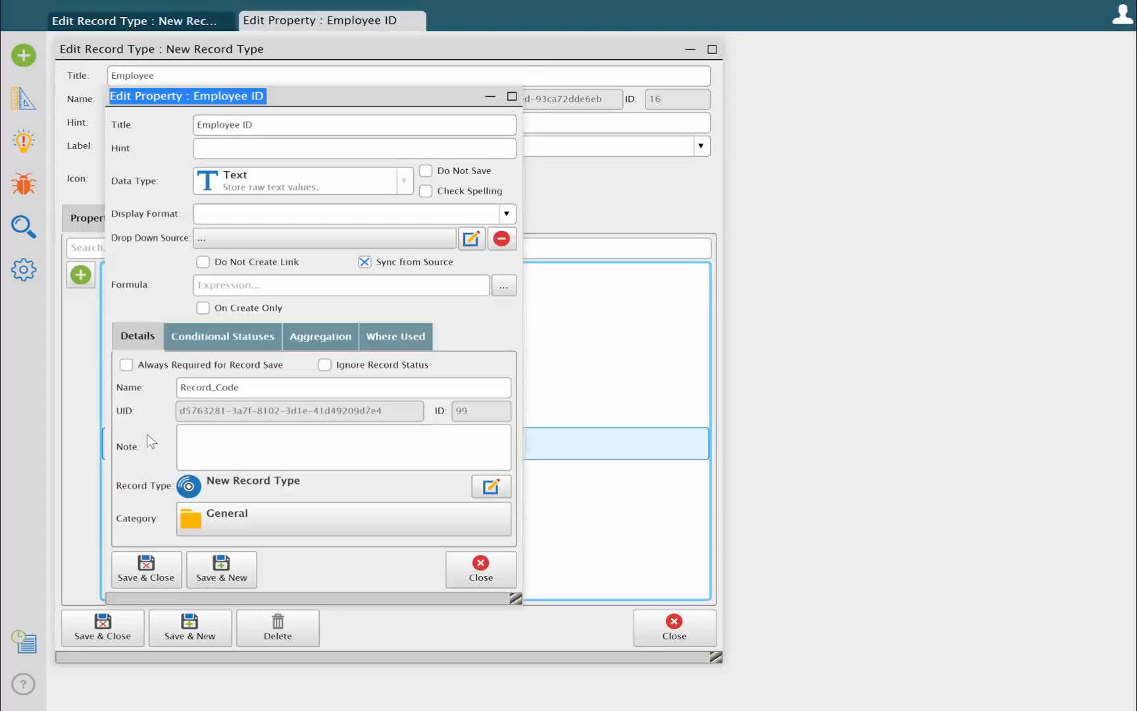
pyautogui.click(206, 288)
pyautogui.hotkey('ctrl', 'v')
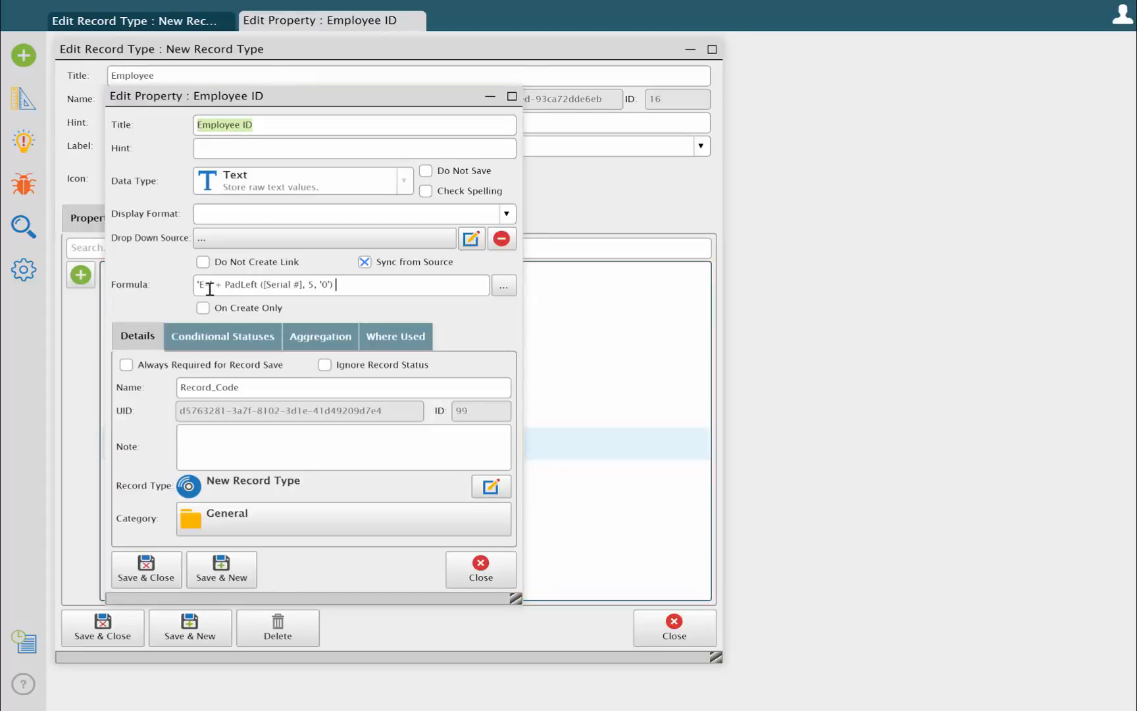
pyautogui.click(203, 307)
pyautogui.click(160, 578)
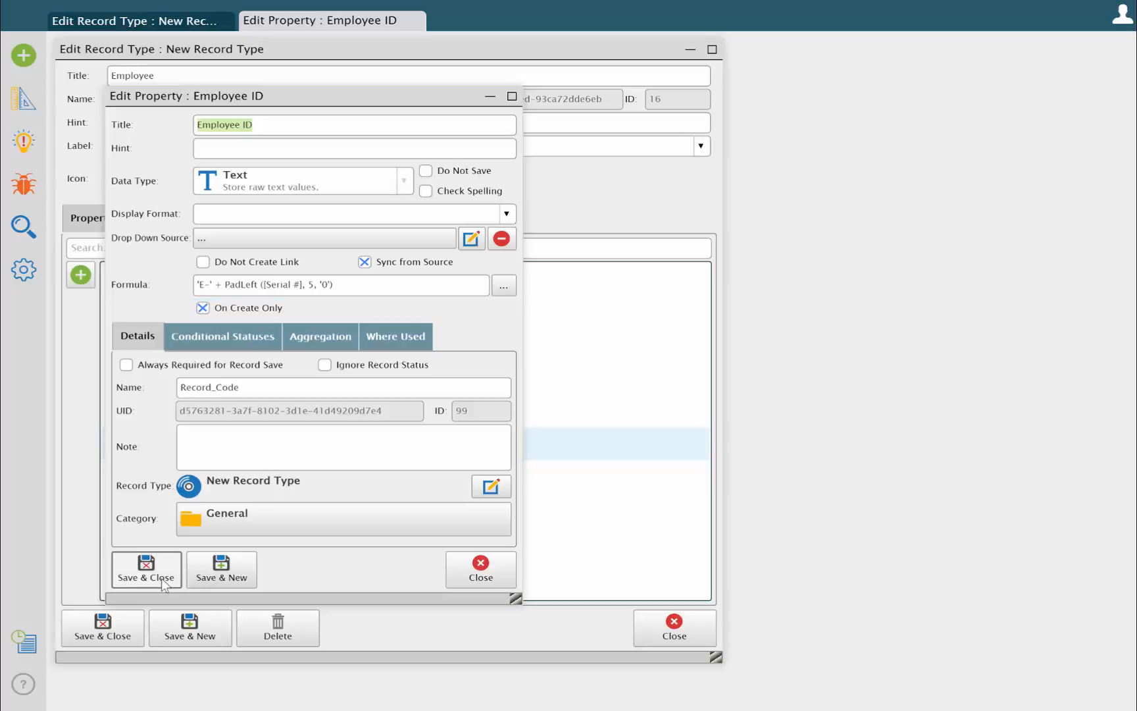
pyautogui.click(100, 638)
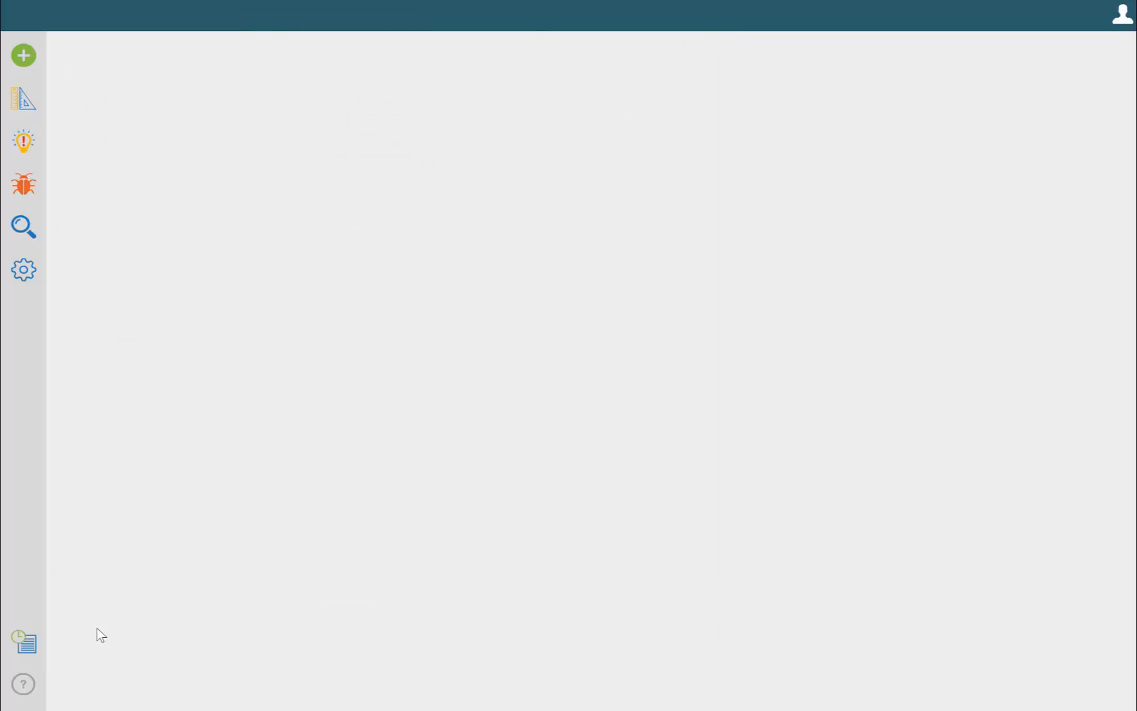
# Create a new view for the Employee record type with all available properties selected, and load it.
pyautogui.click(24, 54)
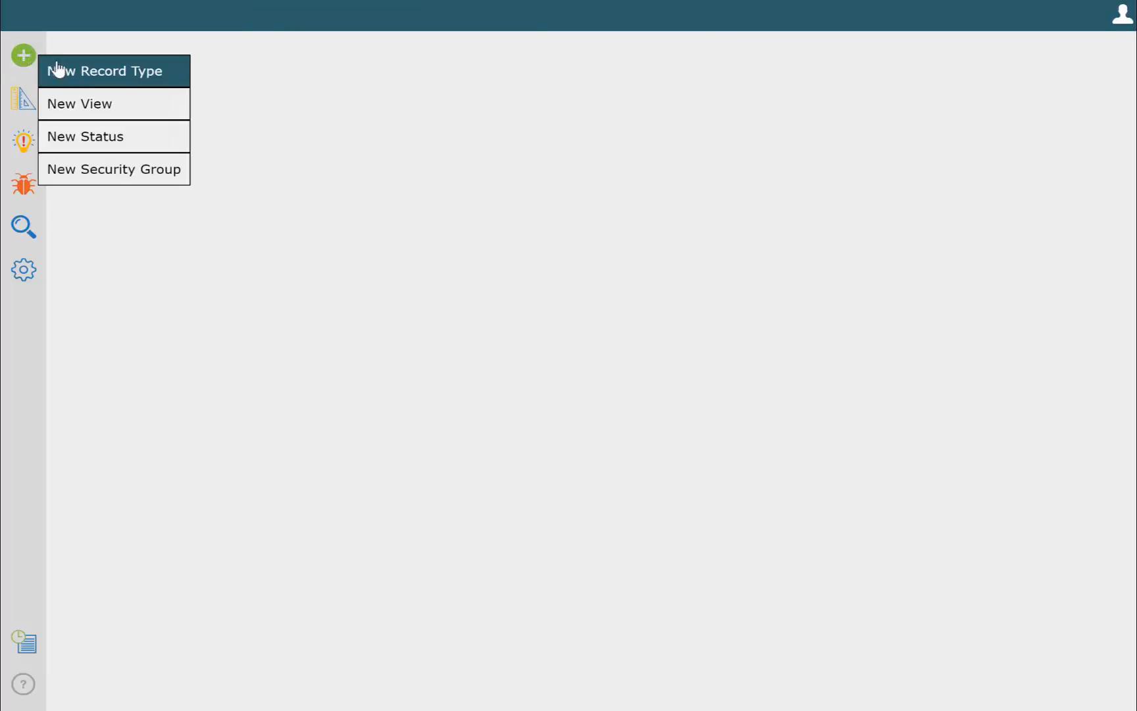
pyautogui.click(96, 106)
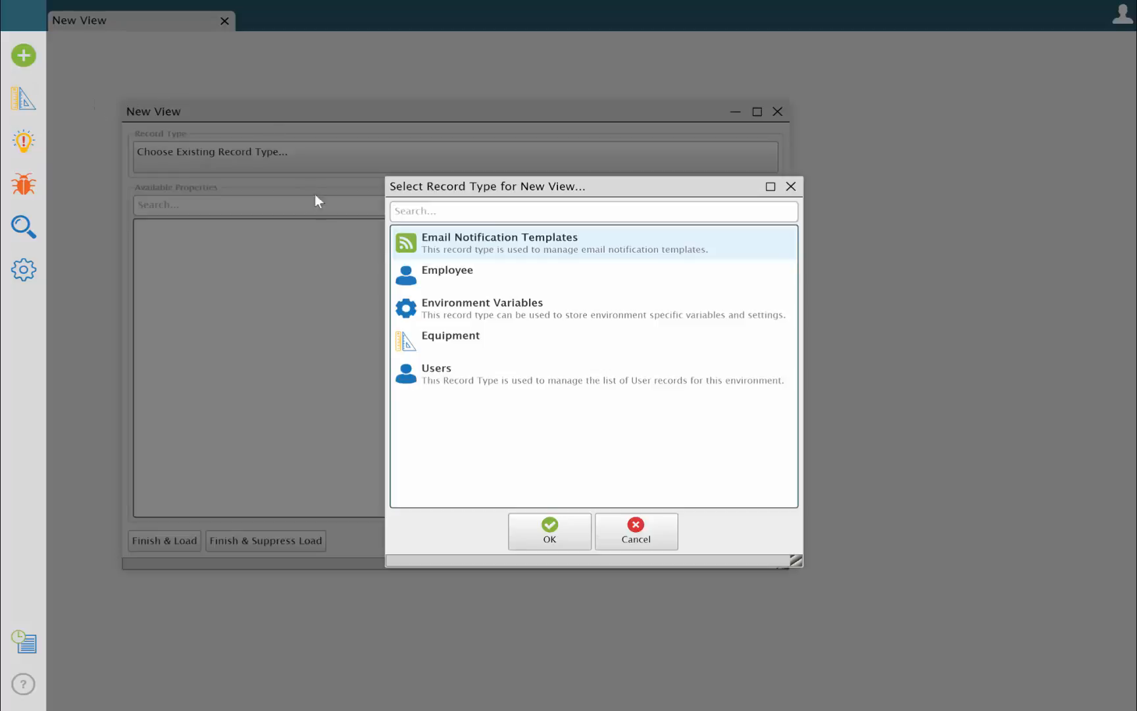
pyautogui.click(427, 275)
pyautogui.click(539, 530)
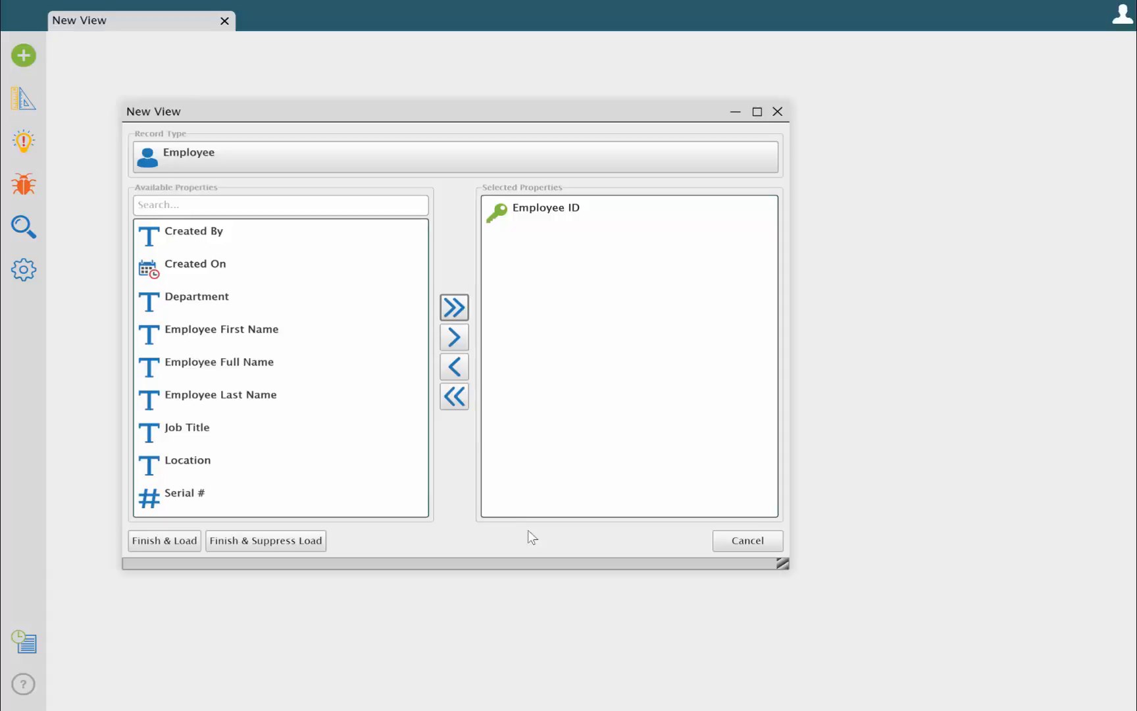
pyautogui.click(462, 306)
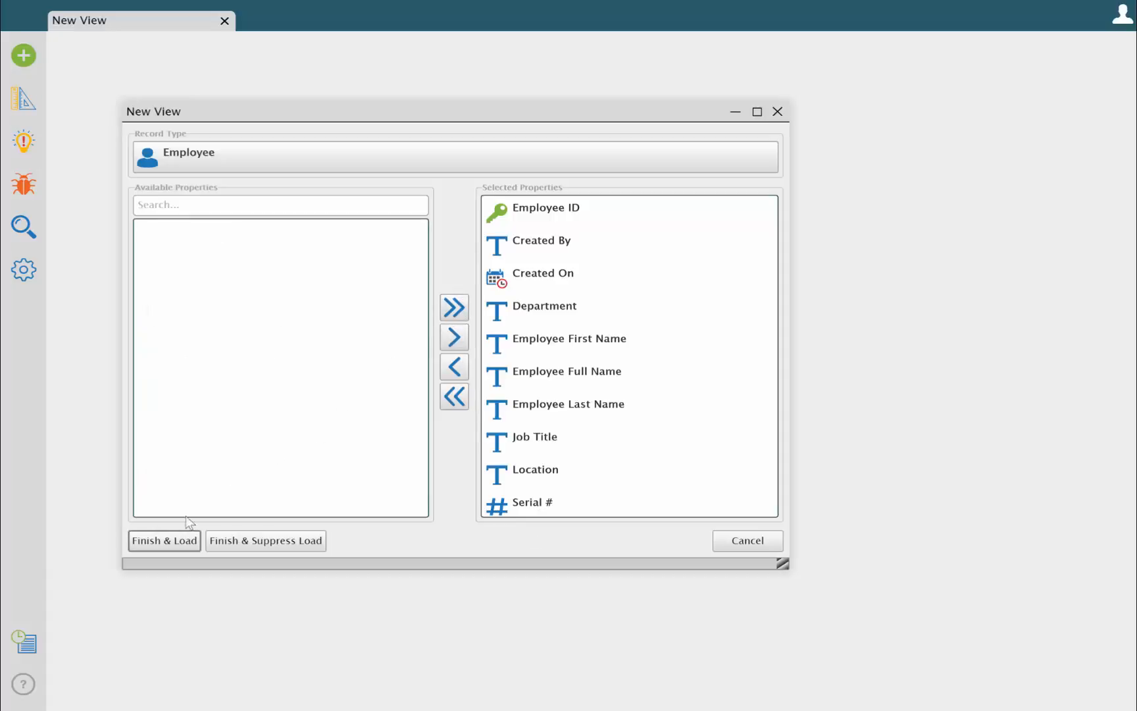
pyautogui.click(172, 542)
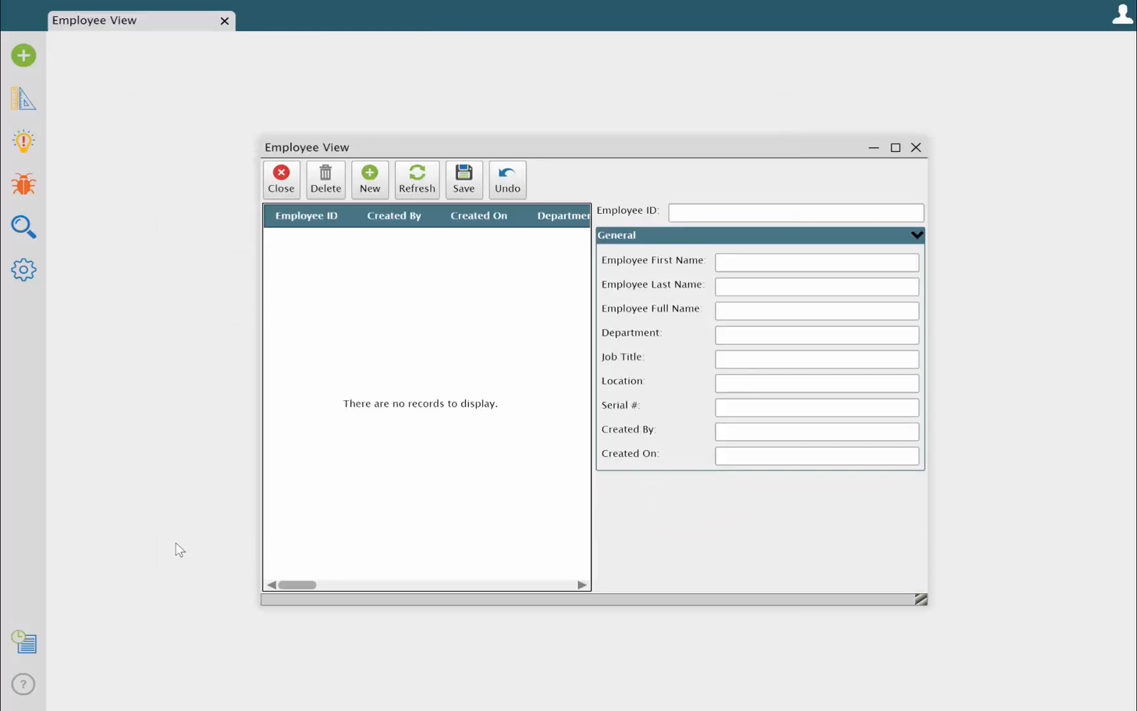
# In the Employee View's layout, remove the General detail section and the Employee ID field so only the grid remains.
pyautogui.click(23, 99)
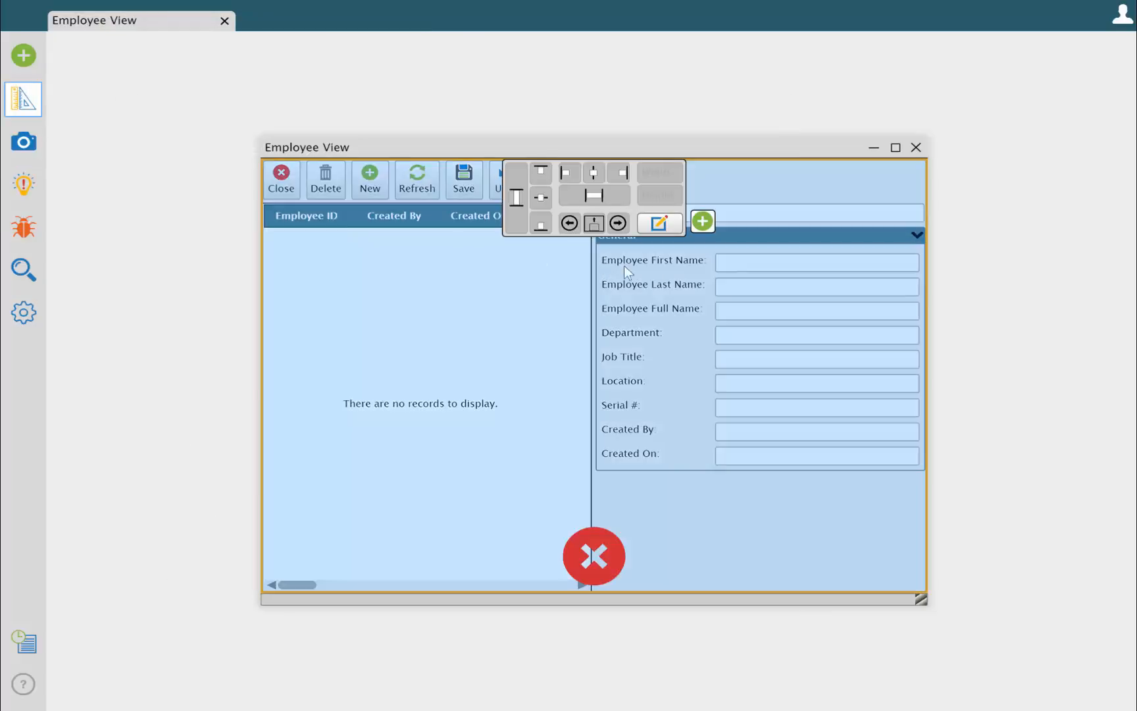
pyautogui.moveTo(758, 288); pyautogui.dragTo(595, 556)
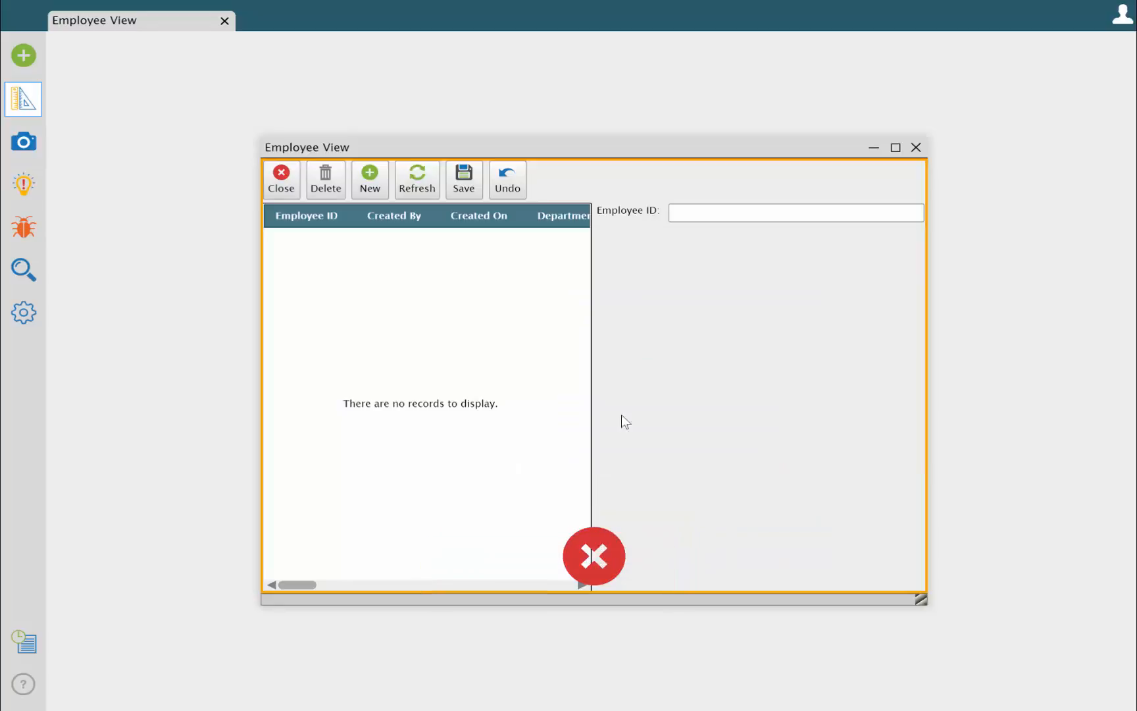
pyautogui.moveTo(658, 208); pyautogui.dragTo(589, 562)
# Align the Close action to the right of the Employee View's action bar and place Delete after Undo.
pyautogui.moveTo(279, 183)
pyautogui.mouseDown()
pyautogui.moveTo(524, 199)
pyautogui.moveTo(522, 183)
pyautogui.mouseUp()
pyautogui.click(521, 185)
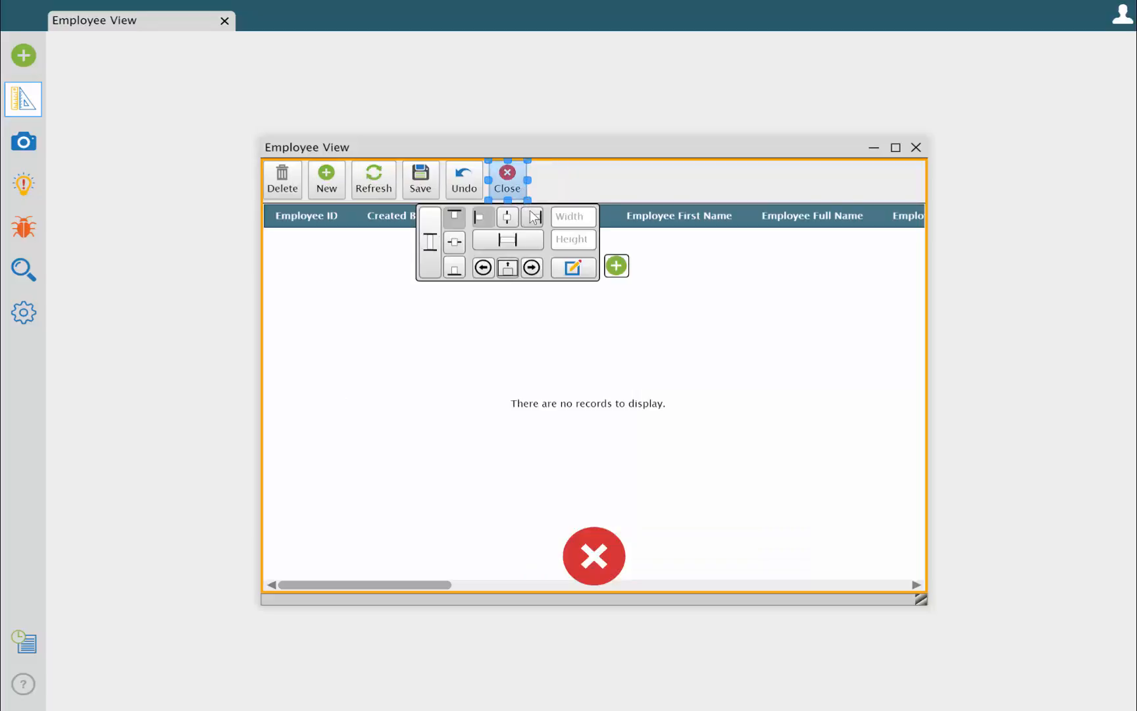
pyautogui.click(532, 217)
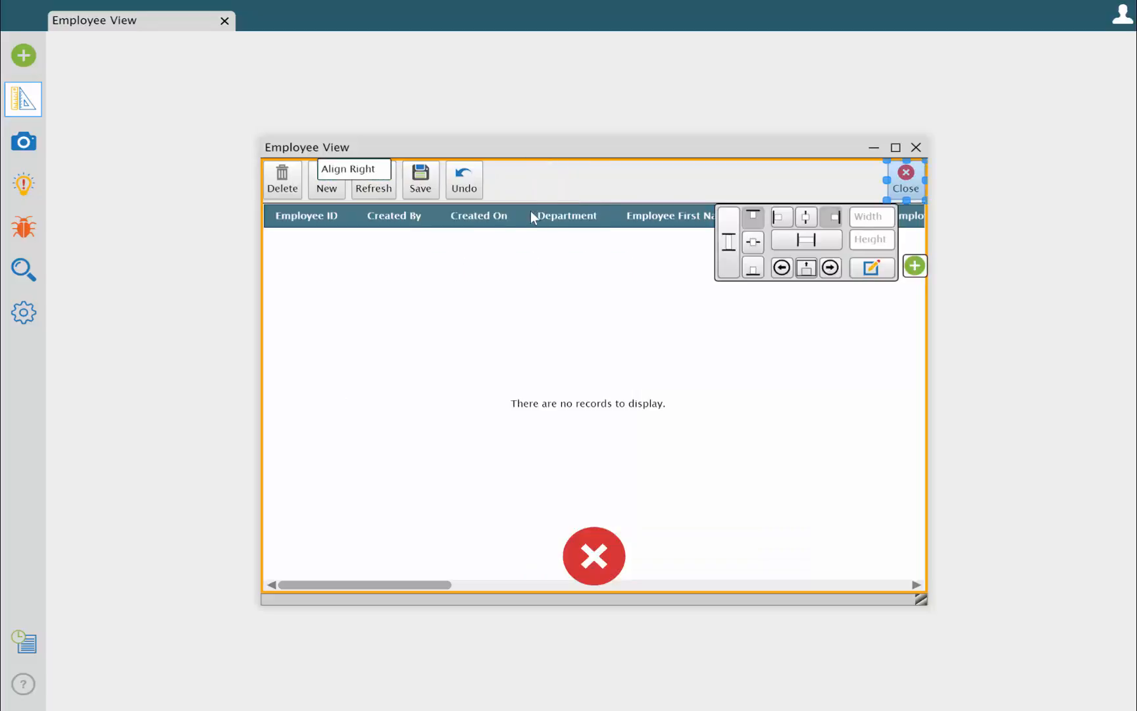
pyautogui.click(424, 183)
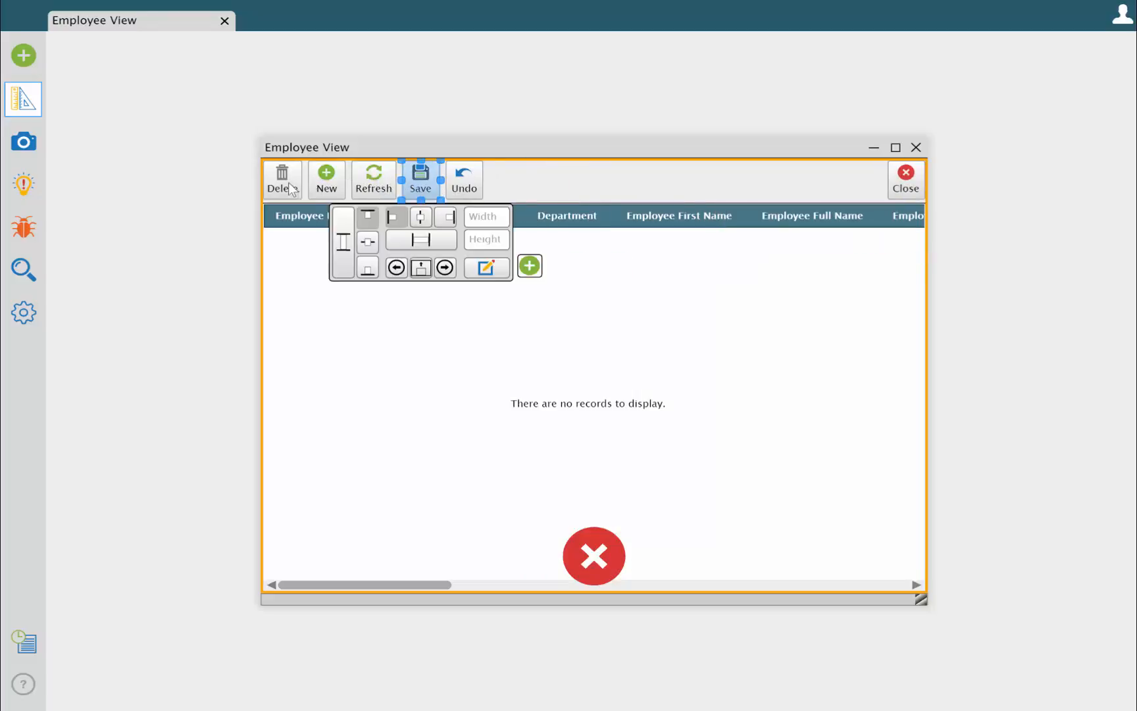
pyautogui.moveTo(288, 182); pyautogui.dragTo(441, 200)
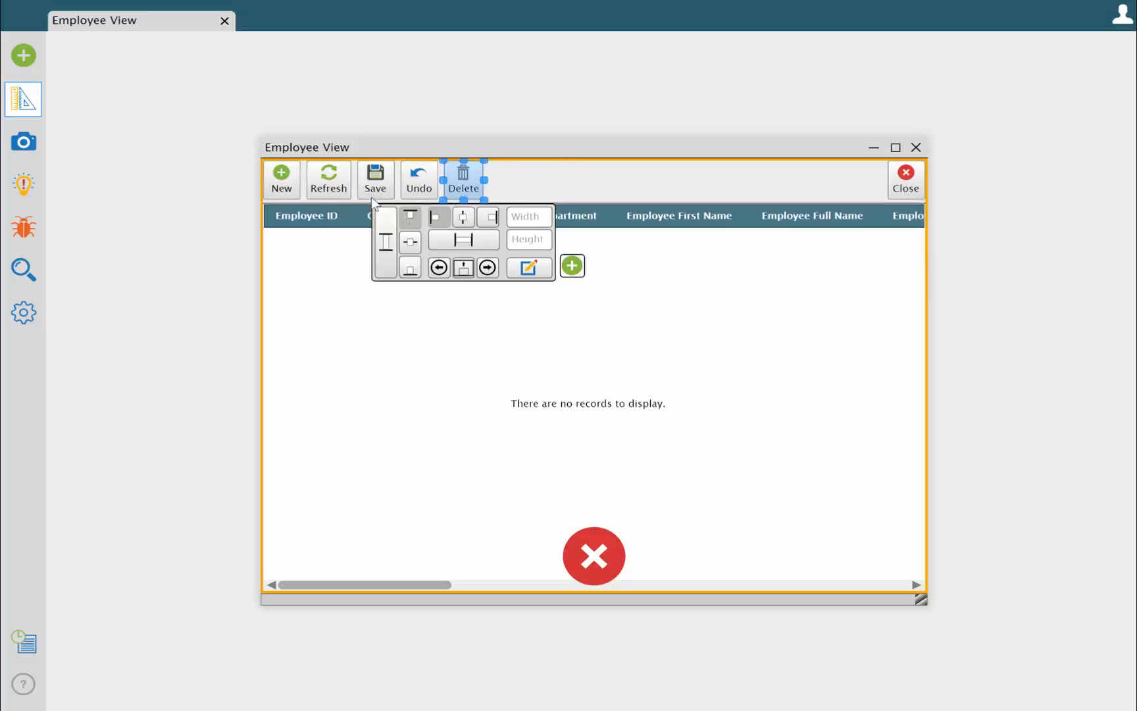
# In the Employee View's settings, hide the Employee ID, Created By and Created On columns in the grid.
pyautogui.click(639, 278)
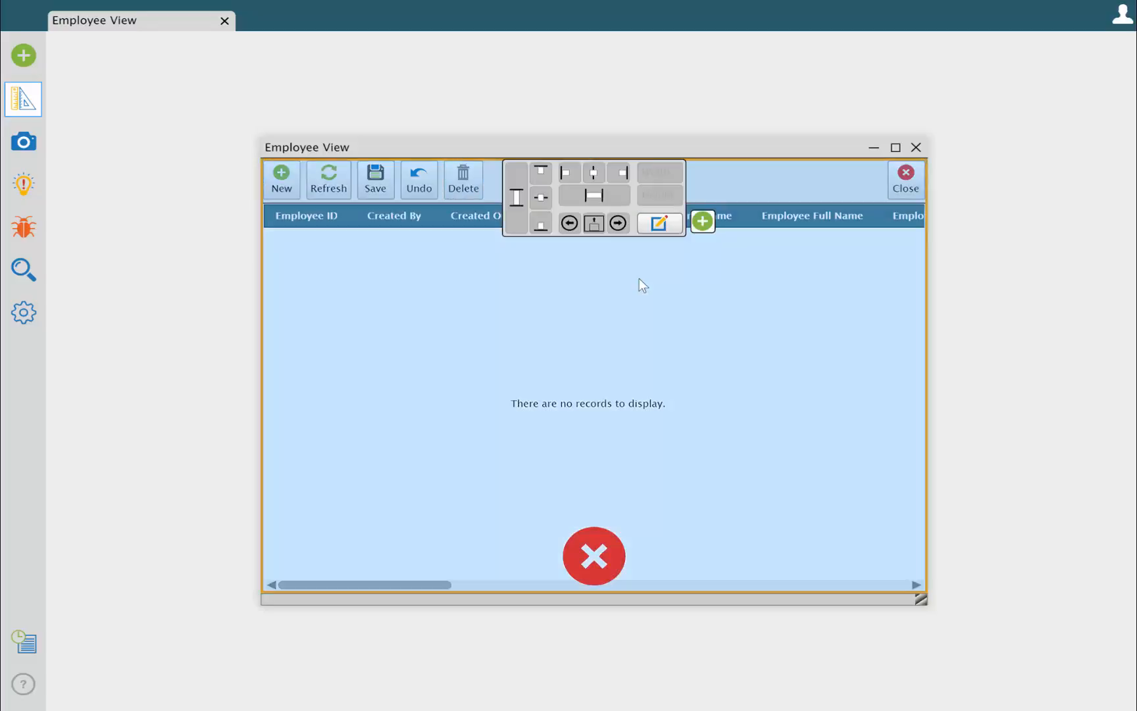
pyautogui.click(667, 231)
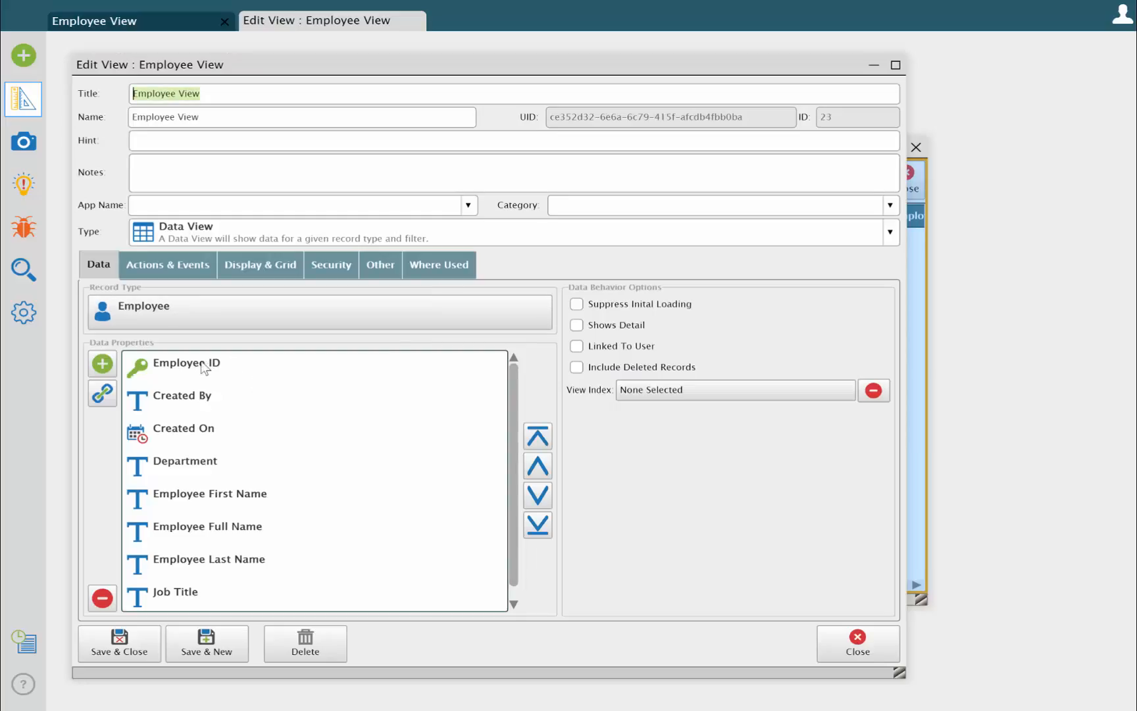
pyautogui.click(198, 367)
pyautogui.doubleClick(198, 367)
pyautogui.click(113, 315)
pyautogui.click(137, 381)
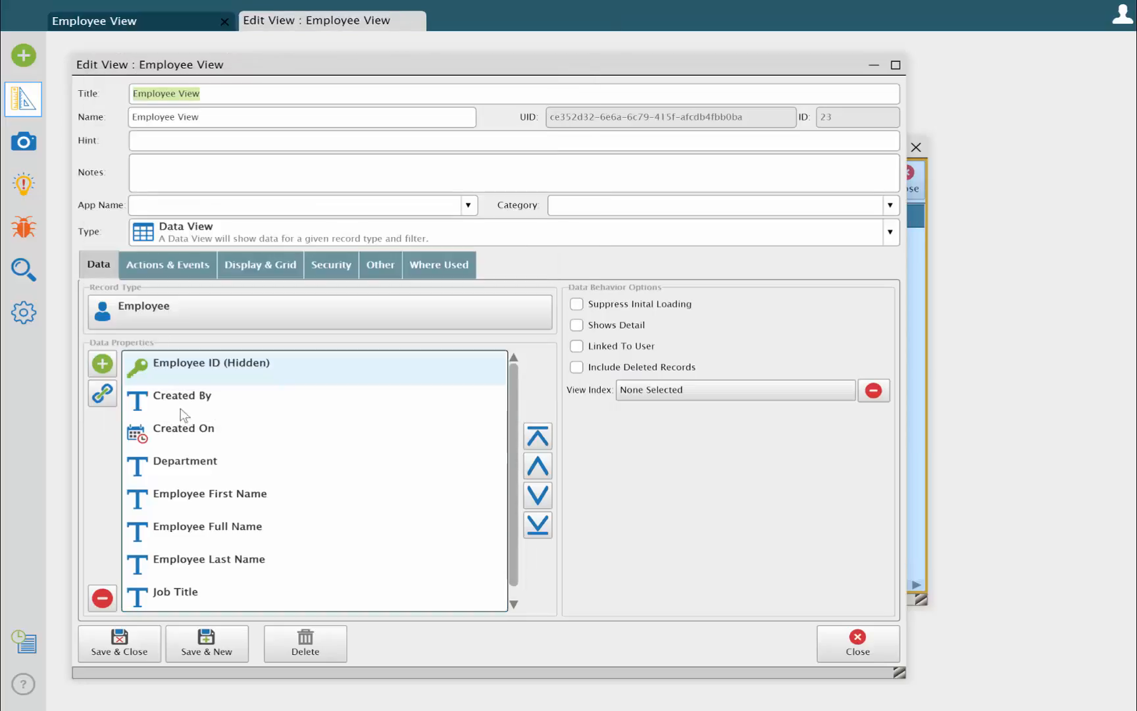
pyautogui.doubleClick(161, 397)
pyautogui.click(146, 332)
pyautogui.click(153, 397)
pyautogui.doubleClick(178, 432)
pyautogui.click(146, 346)
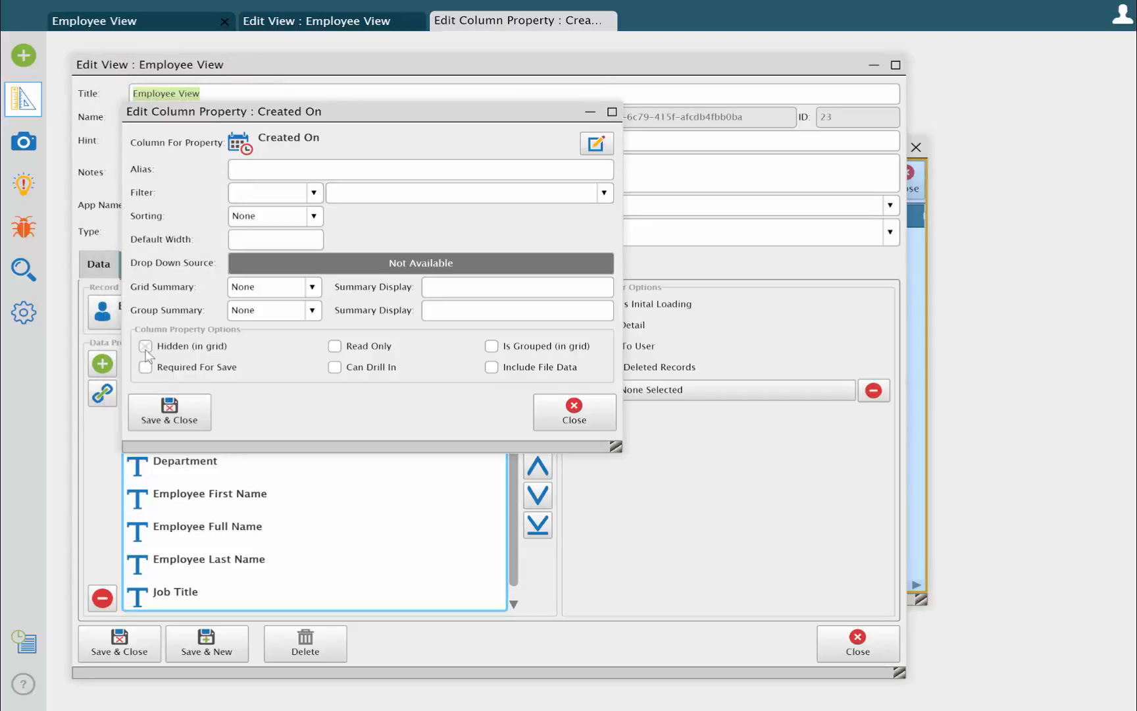
pyautogui.click(176, 421)
# Reorder the view's data properties so Employee First Name and Employee Last Name come directly before Department.
pyautogui.click(196, 500)
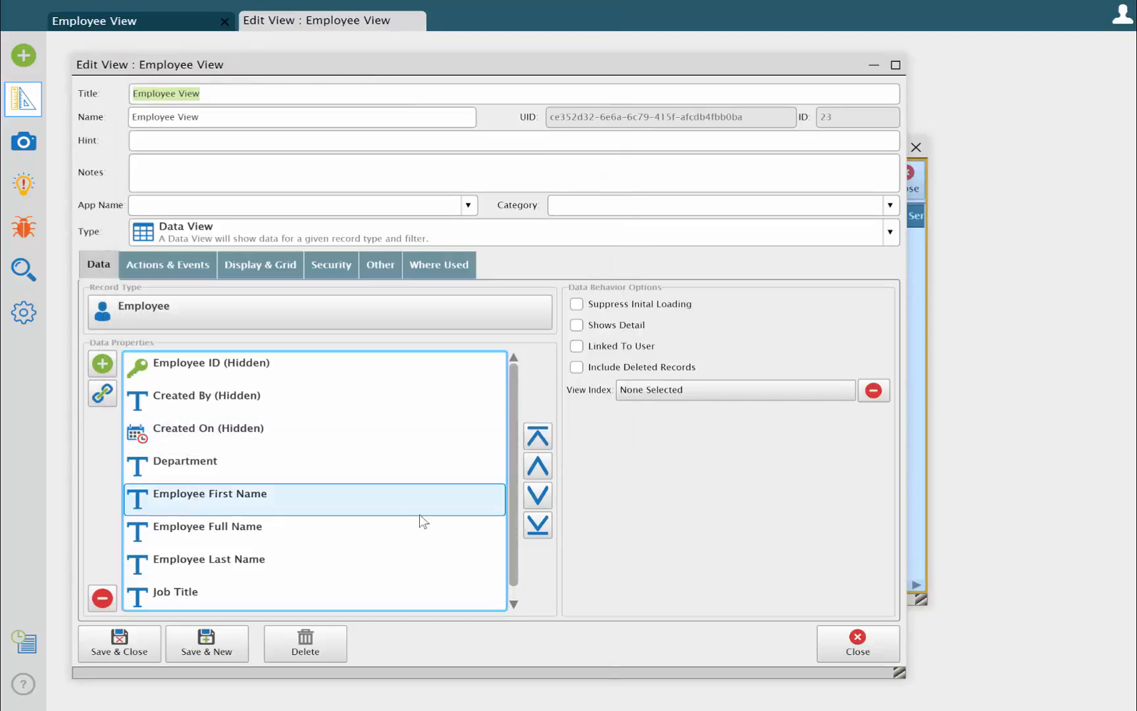
pyautogui.click(538, 466)
pyautogui.click(276, 561)
pyautogui.click(538, 466)
pyautogui.click(538, 466)
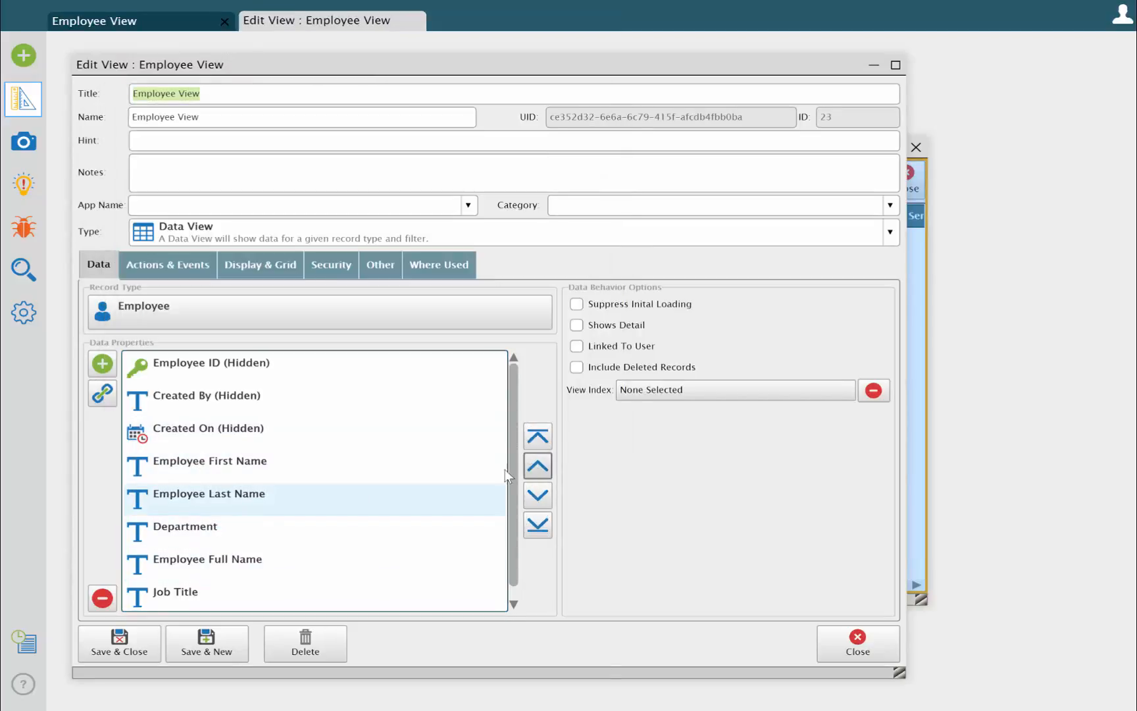
# Hide the Employee Full Name column in the grid and move Job Title up one place above it.
pyautogui.doubleClick(255, 565)
pyautogui.click(143, 298)
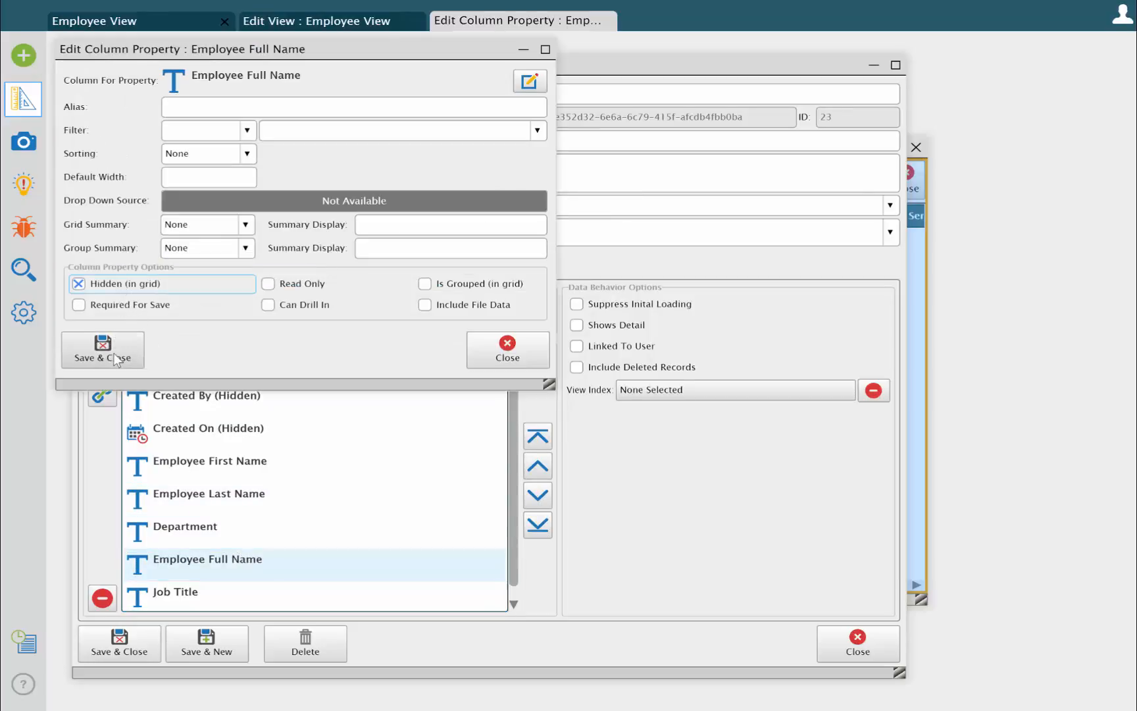
pyautogui.click(120, 355)
pyautogui.click(190, 599)
pyautogui.click(537, 466)
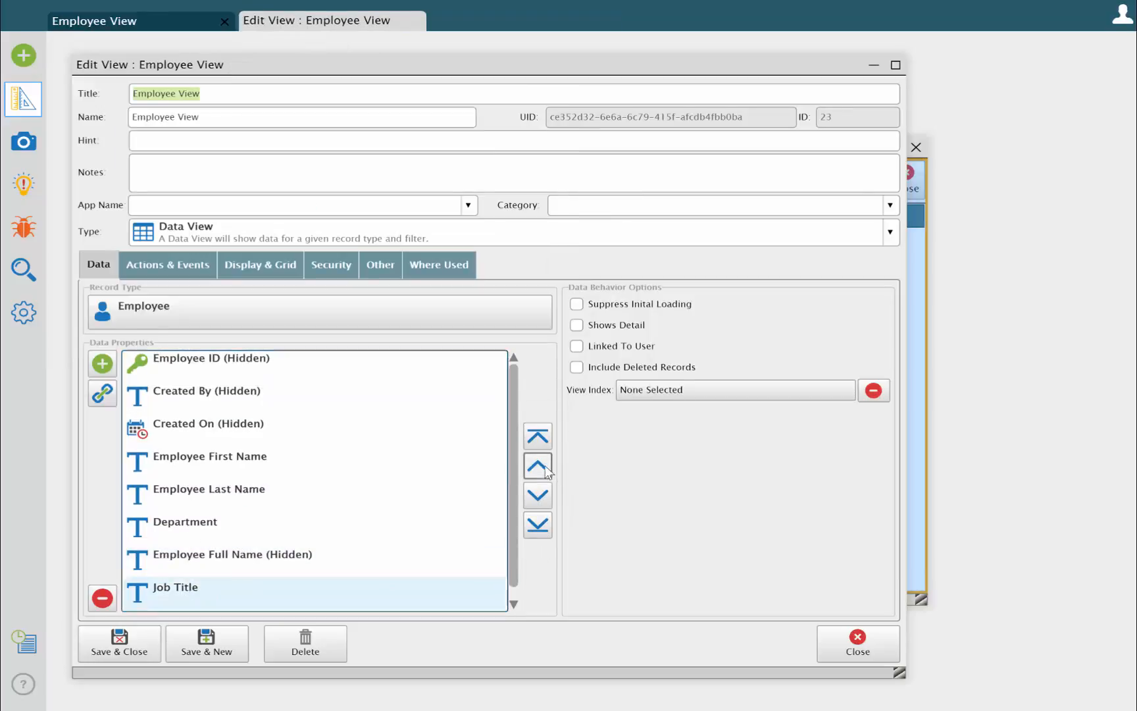
# Hide the Serial # column in the grid, save the view settings and capture the Employee View's layout.
pyautogui.scroll(-1, 343, 495)
pyautogui.doubleClick(168, 586)
pyautogui.click(137, 301)
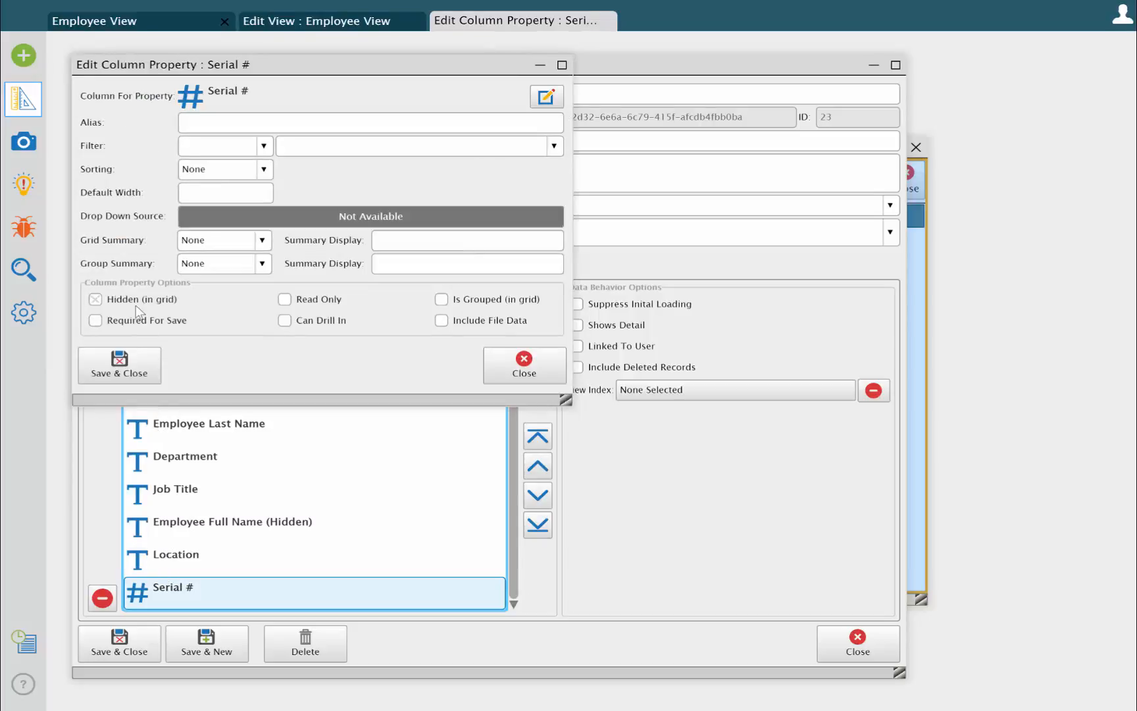
pyautogui.click(131, 370)
pyautogui.click(129, 645)
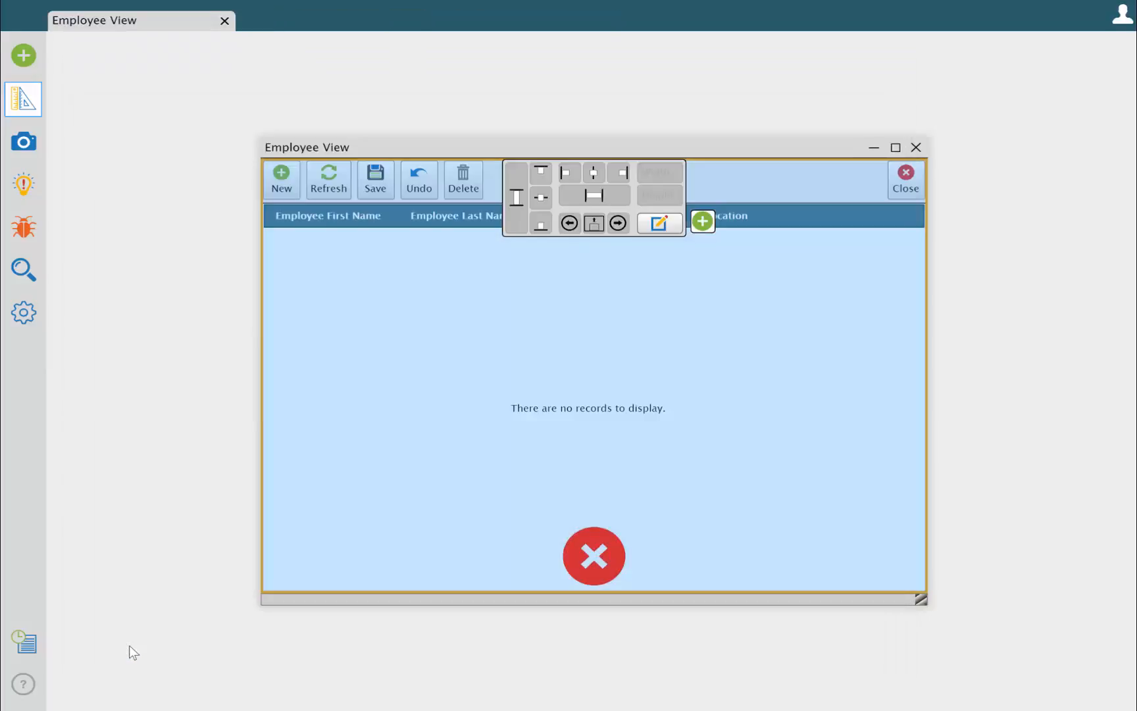
pyautogui.click(23, 141)
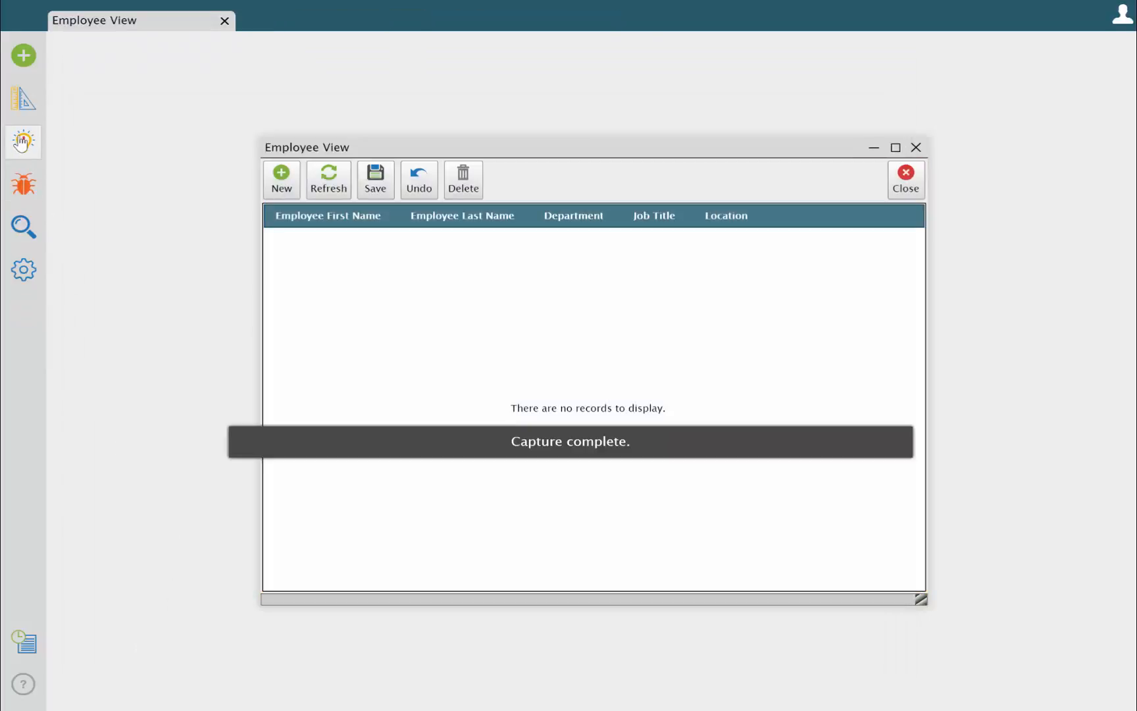
# Add a new record in the Employee View and enter the employee's first and last name.
pyautogui.click(283, 181)
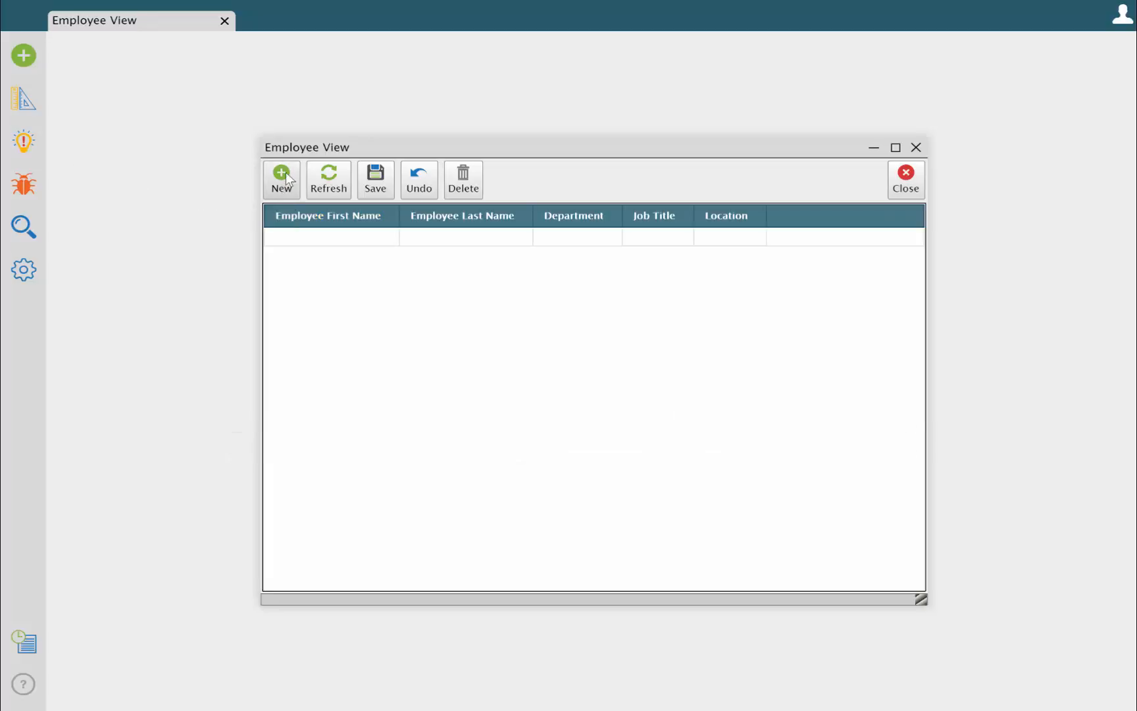
pyautogui.click(288, 239)
pyautogui.click(286, 240)
pyautogui.write('Nancy')
pyautogui.press('Tab')
pyautogui.write('Jones')
pyautogui.press('Tab')
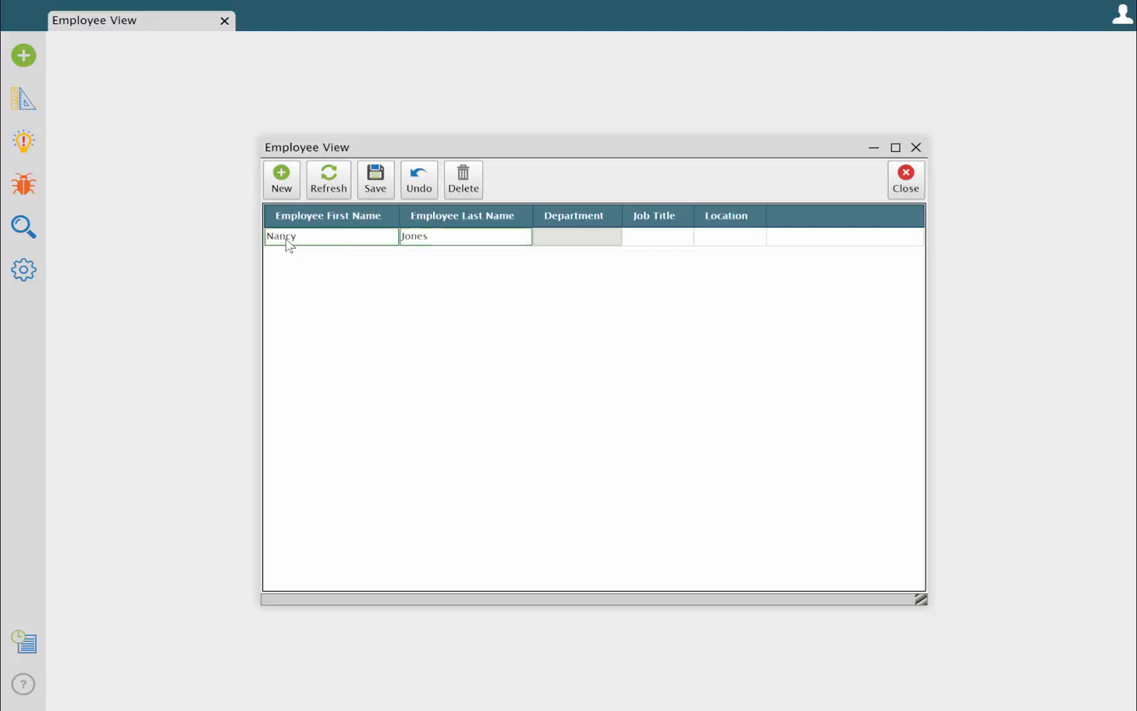
# Set the new employee's Department to HR, Job Title to Manager and Location to Bld 3, save the record and close the view.
pyautogui.write('HR')
pyautogui.press('Tab')
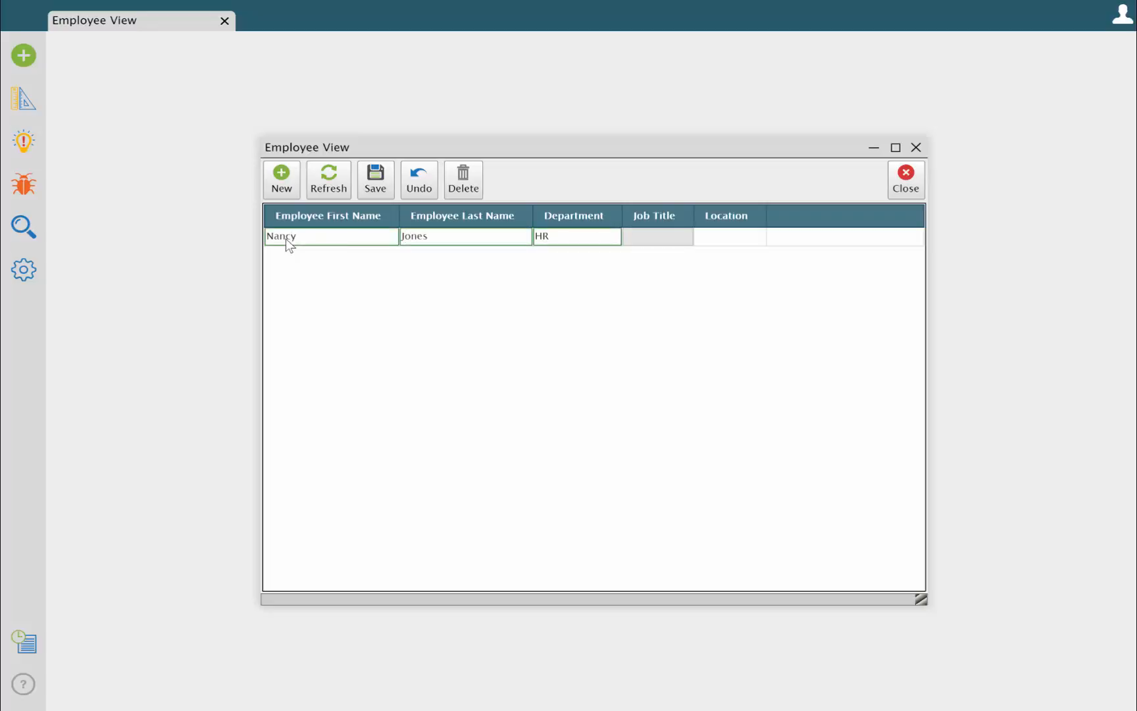
pyautogui.write('Manager')
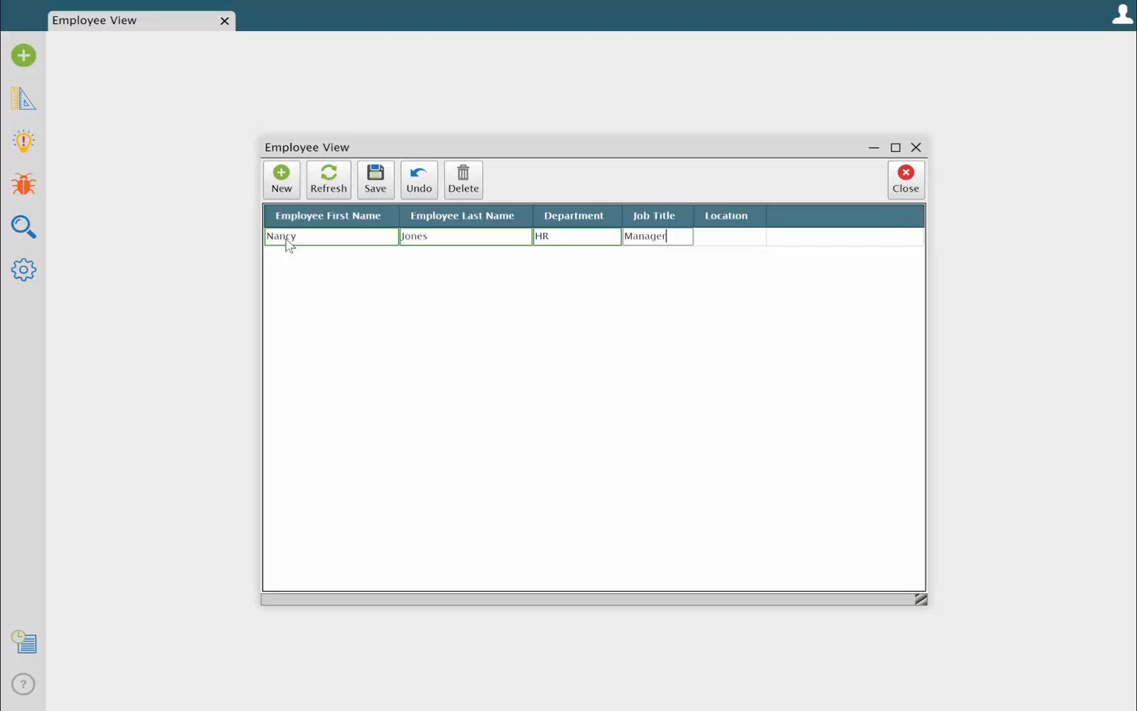
pyautogui.press('Tab')
pyautogui.write('Bl')
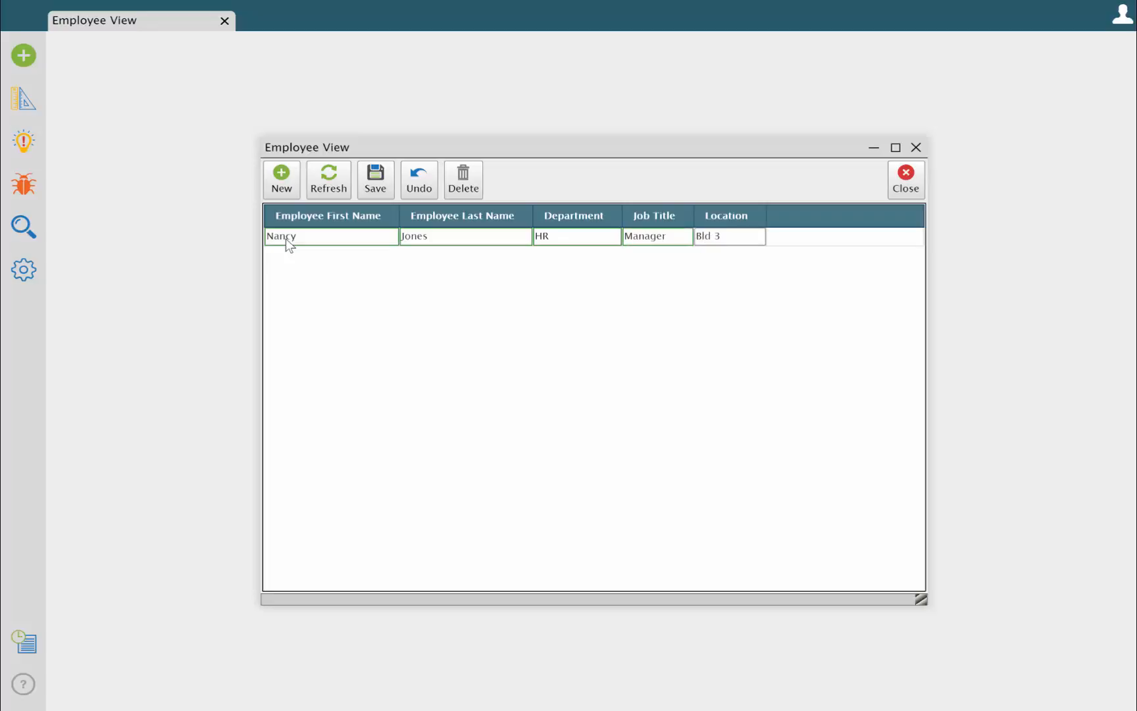
pyautogui.click(372, 188)
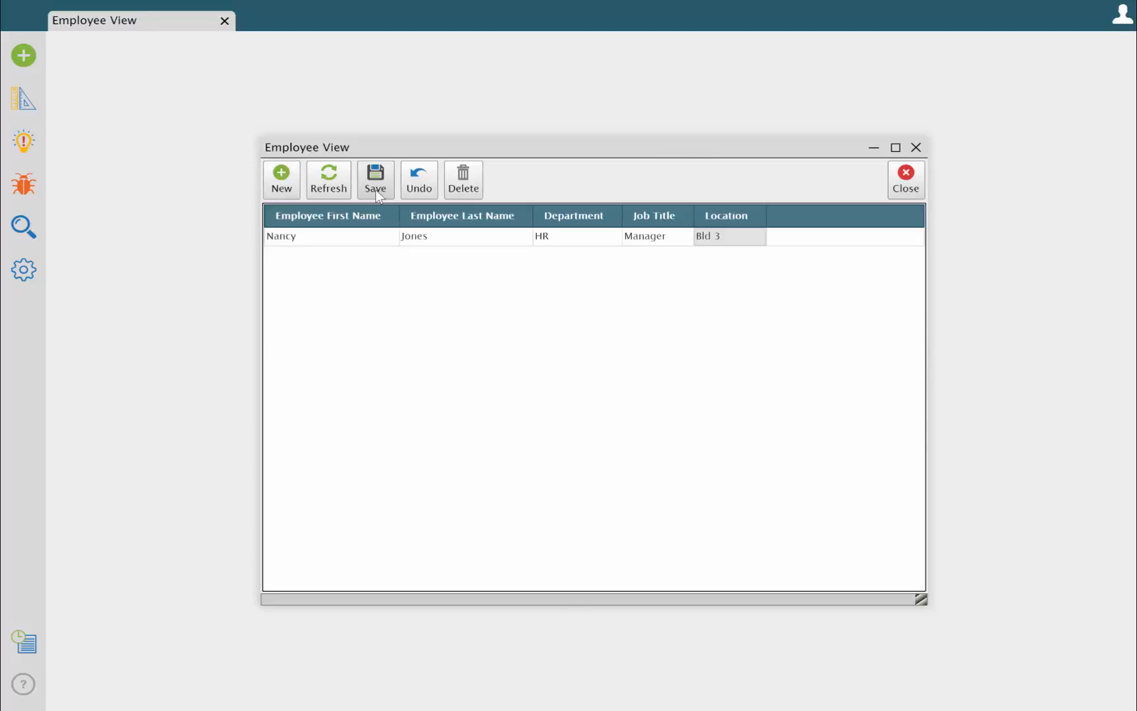
pyautogui.click(907, 176)
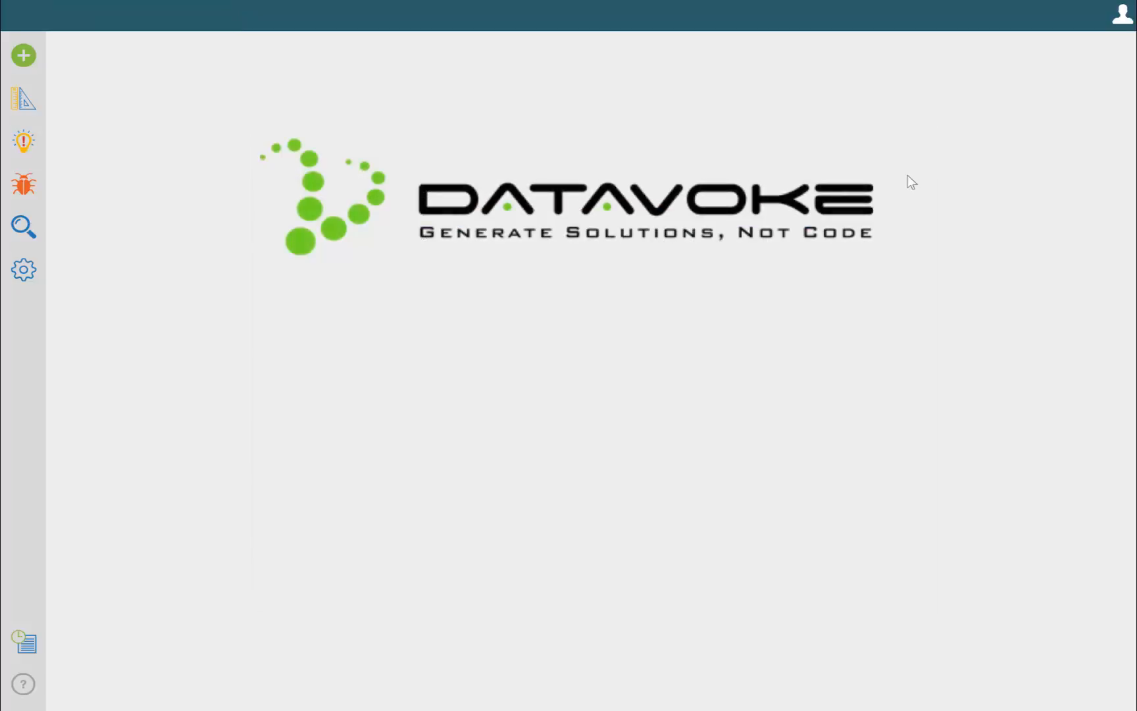